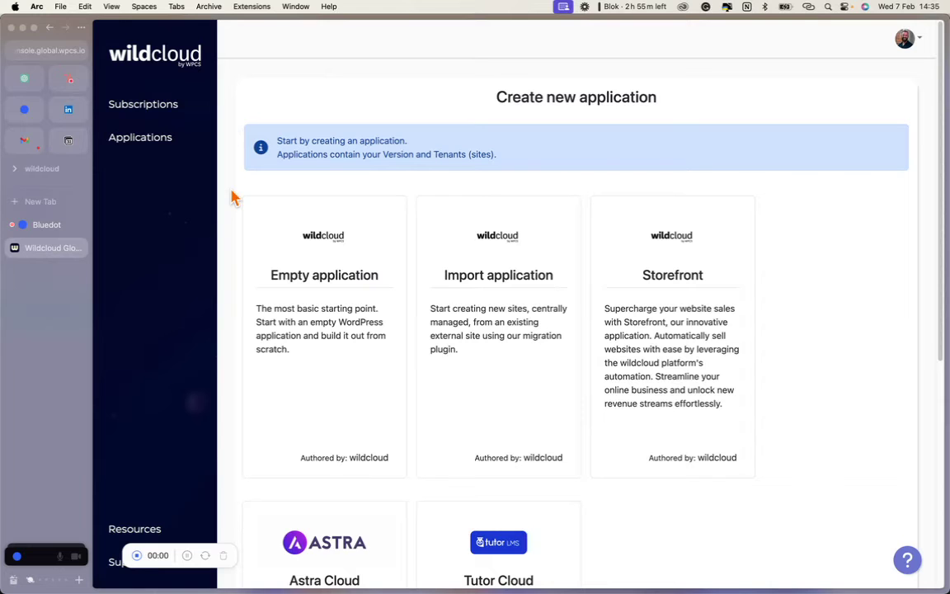
- Choose the Empty application template for the new application and continue to the region settings
scroll(233, 197, down, 3)
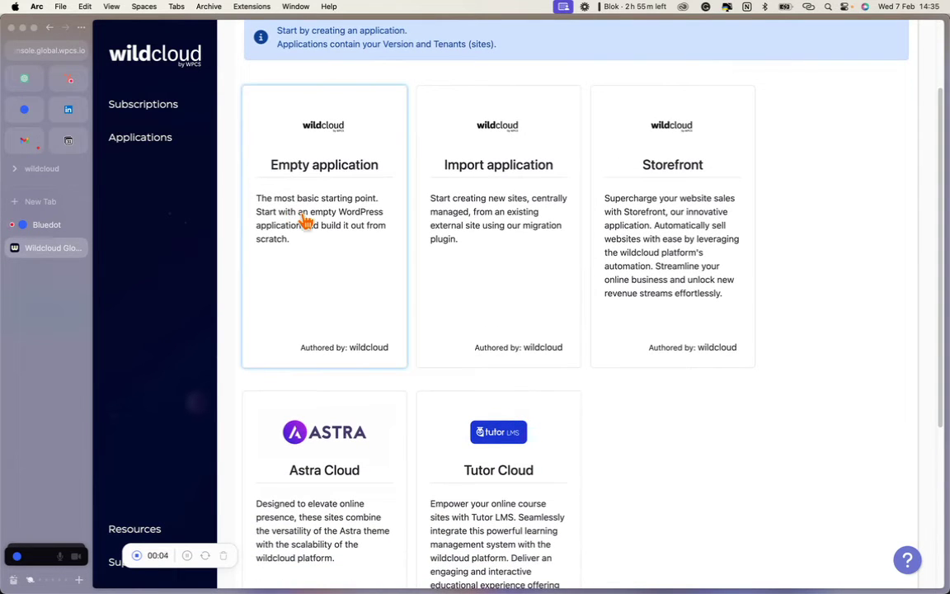
scroll(306, 221, up, 3)
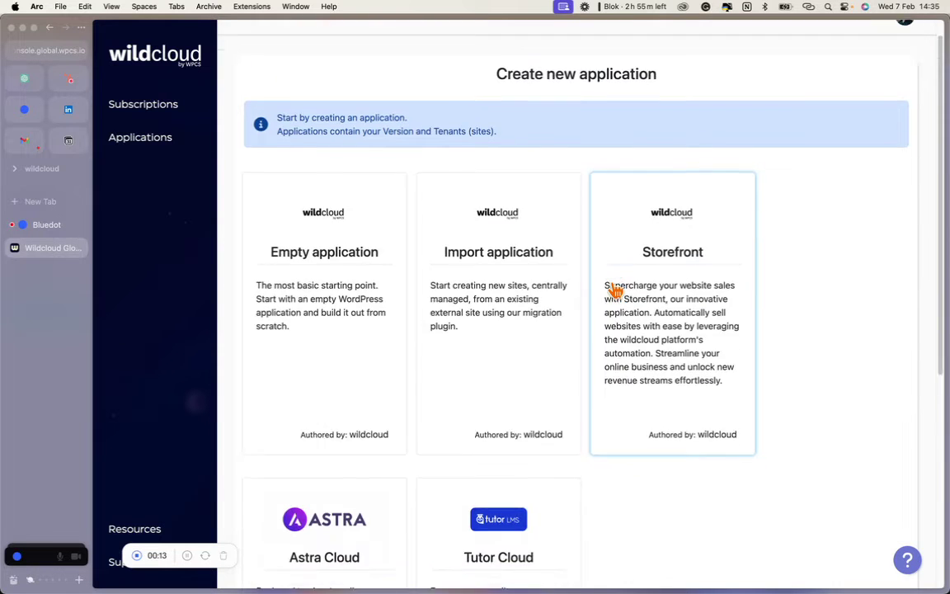
scroll(612, 290, down, 5)
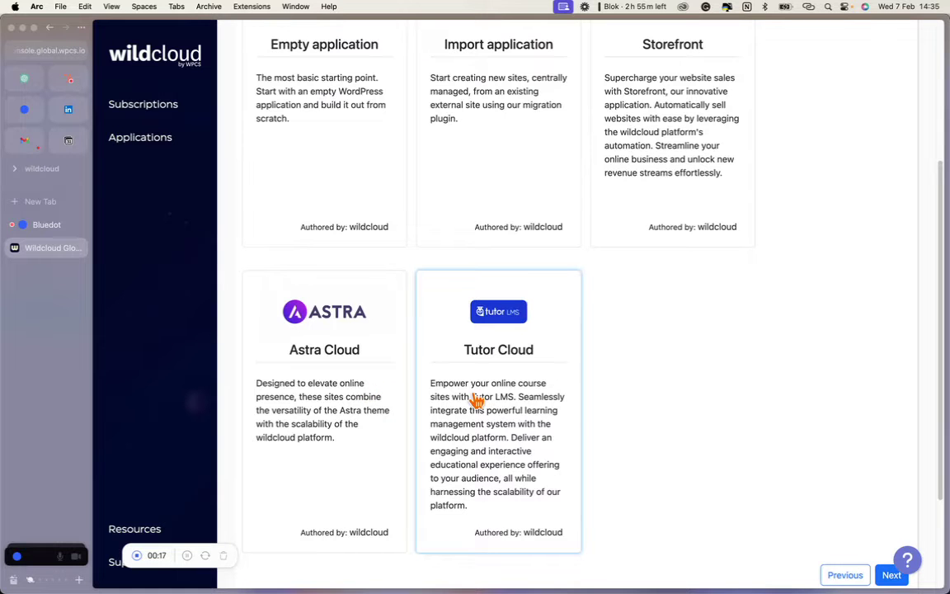
scroll(476, 401, up, 3)
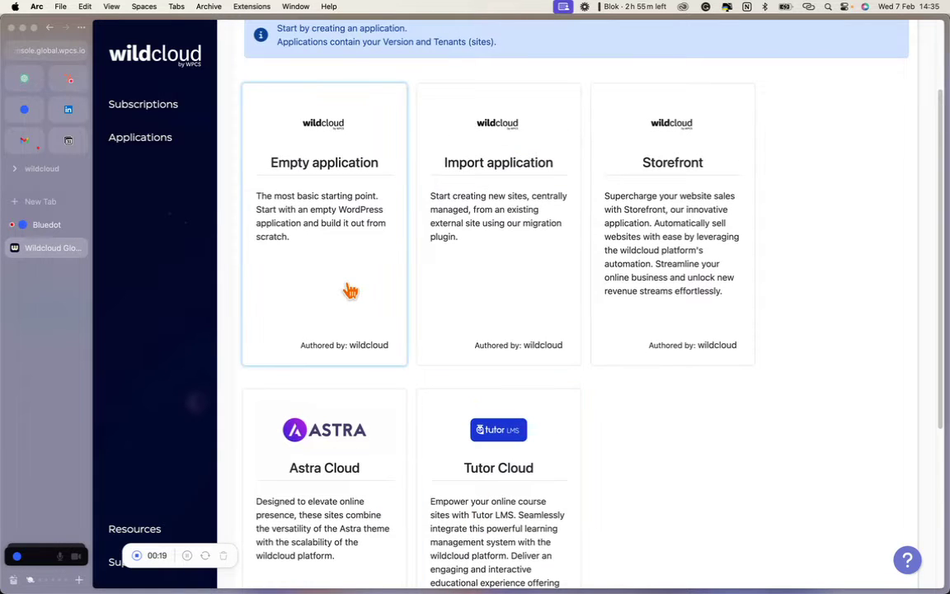
click(349, 290)
scroll(485, 322, down, 6)
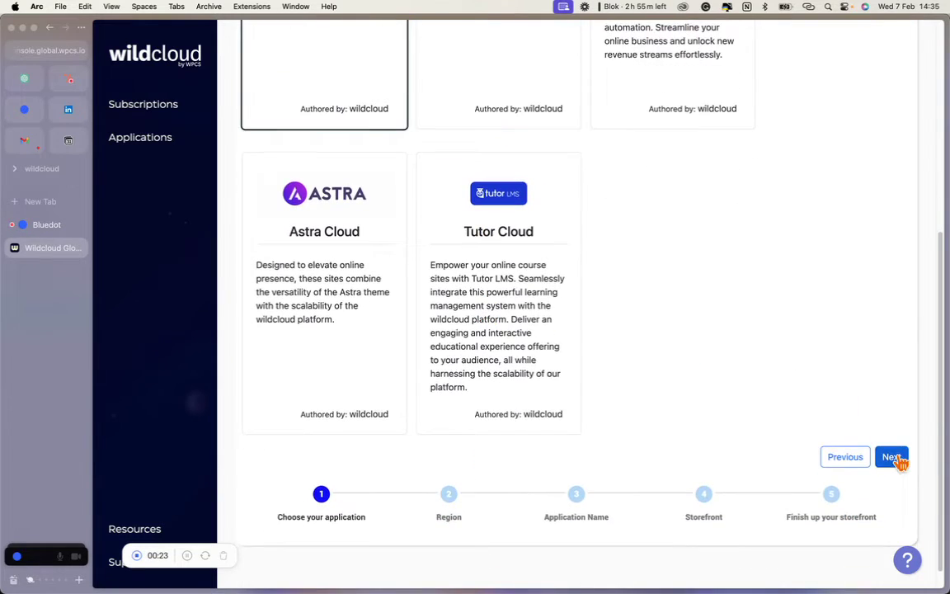
click(892, 457)
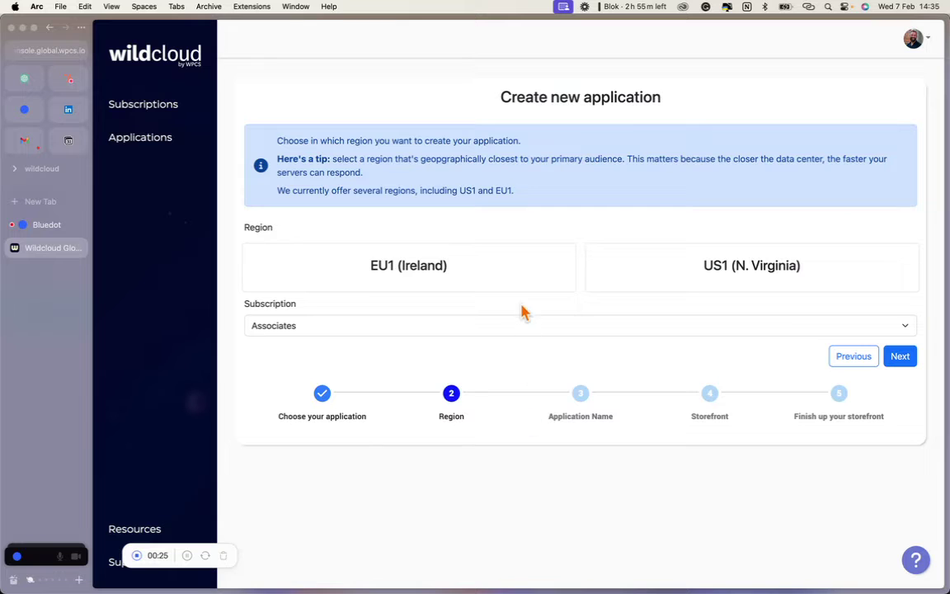
- Set the application's region to EU1 (Ireland) and its subscription to Hapklaar, continuing to the naming stage
click(518, 277)
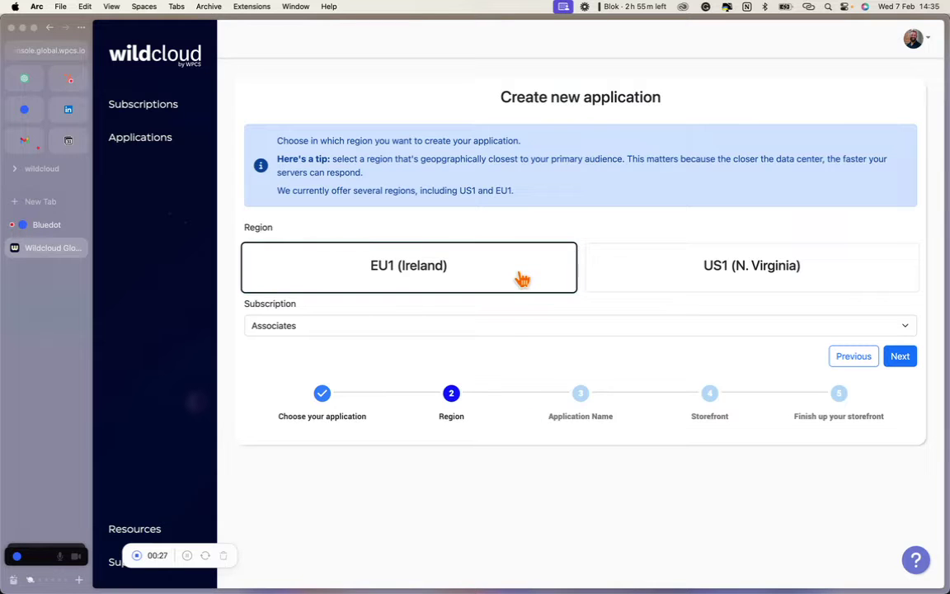
click(515, 328)
text(h)
key(Return)
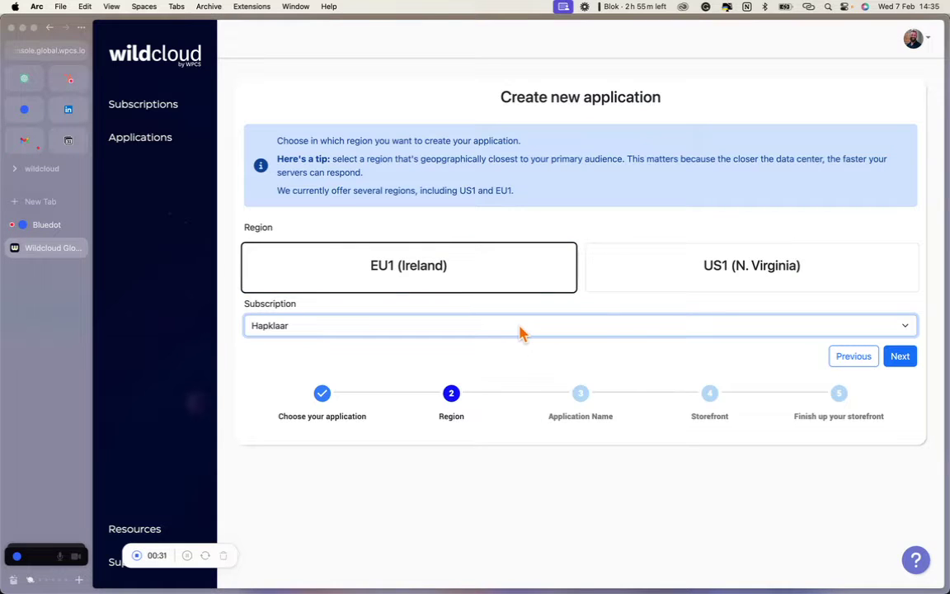
click(895, 360)
- Name the application "workflow demo app" and choose to set it up with a connected storefront
text(workflow demo )
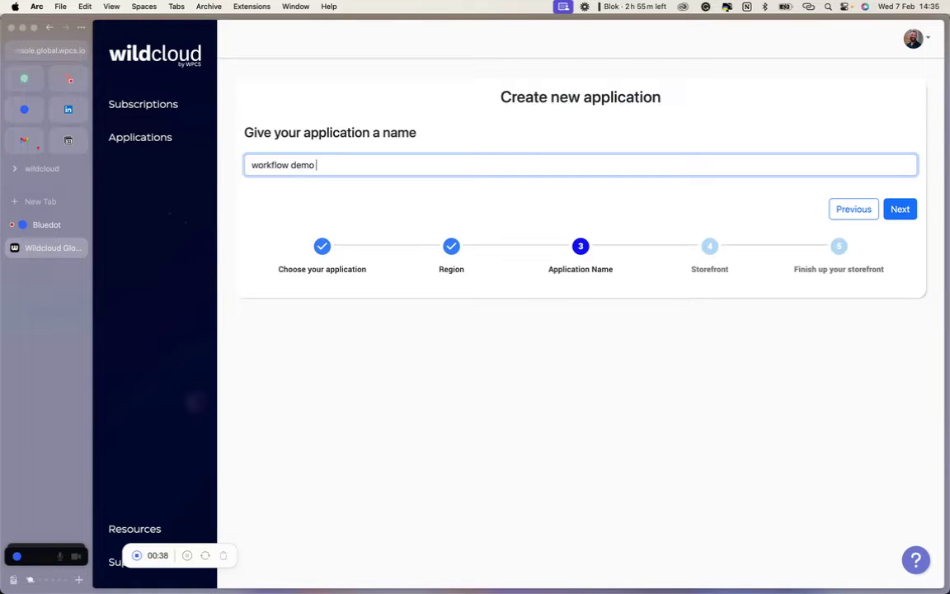
text(app)
click(898, 213)
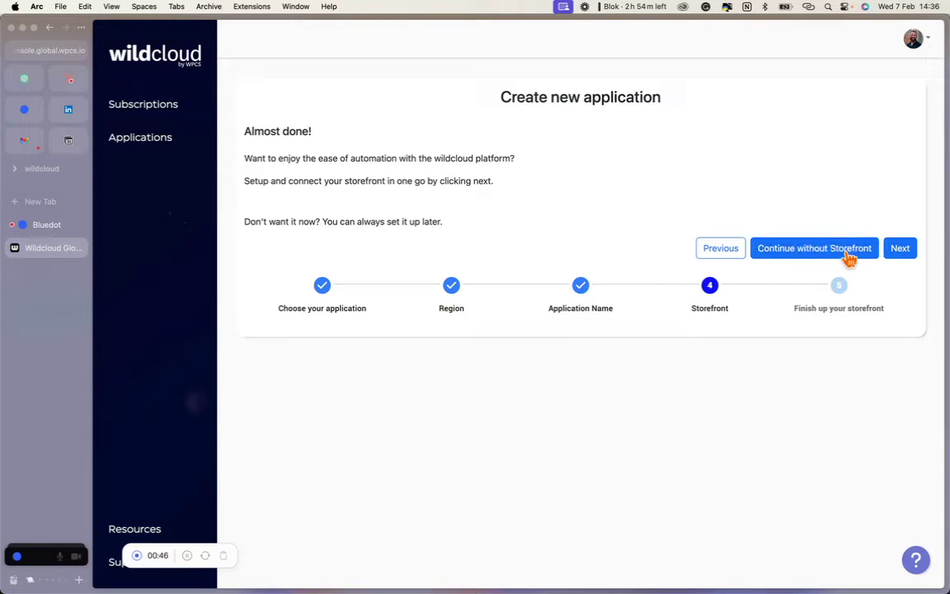
click(903, 251)
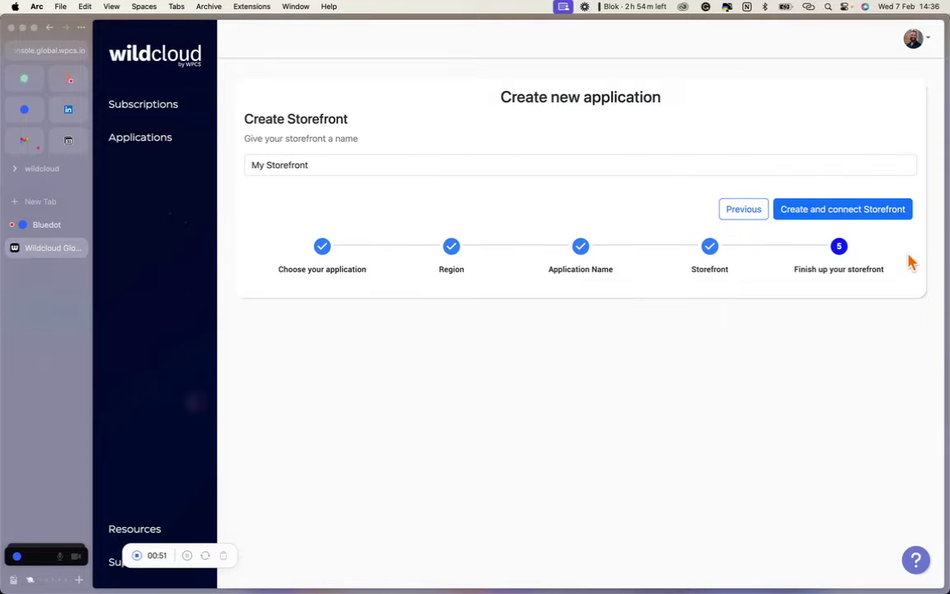
- Name the storefront "My workflow demo storefront", and create and connect it
click(709, 168)
key(BackSpace)
key(BackSpace)
key(BackSpace)
key(BackSpace)
key(BackSpace)
key(BackSpace)
key(BackSpace)
key(BackSpace)
key(BackSpace)
key(BackSpace)
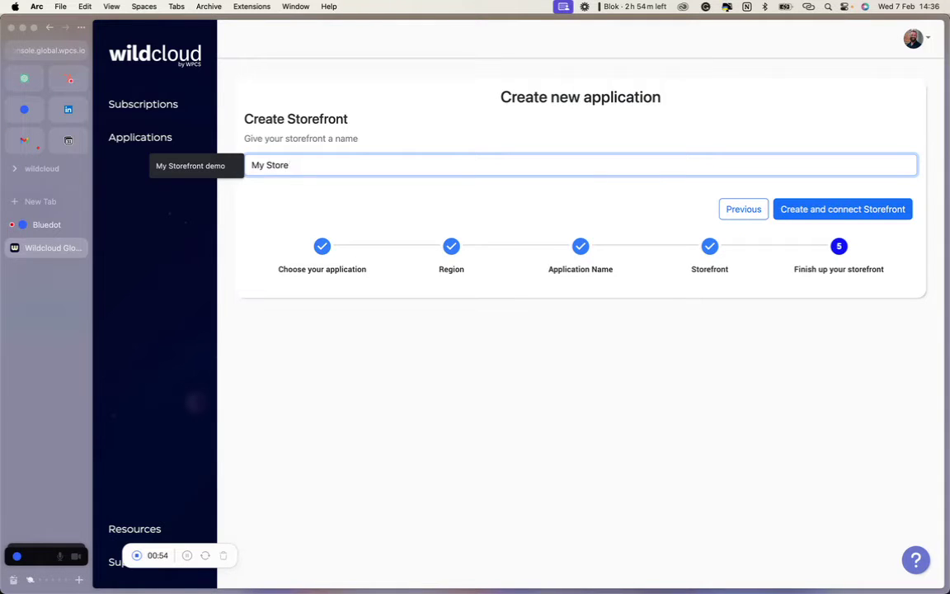
text(workflow demo)
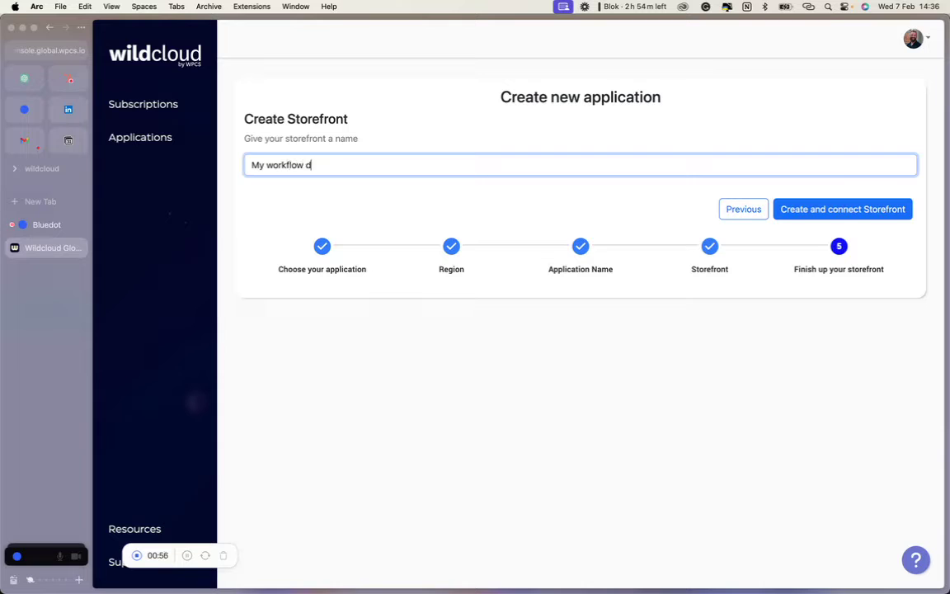
text( storefront)
click(865, 216)
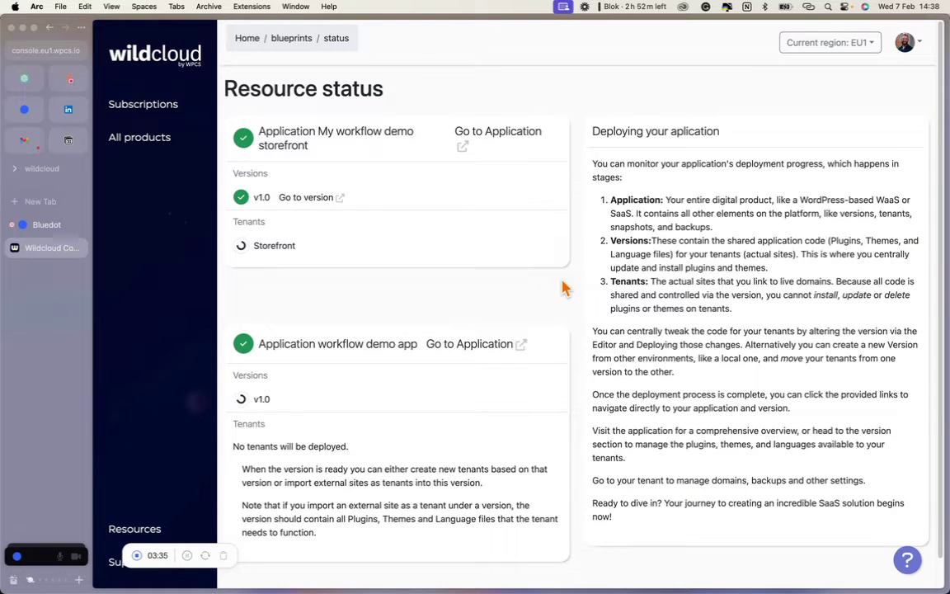
- Open the workflow demo app and launch the editor of its v1.0 production version
click(477, 347)
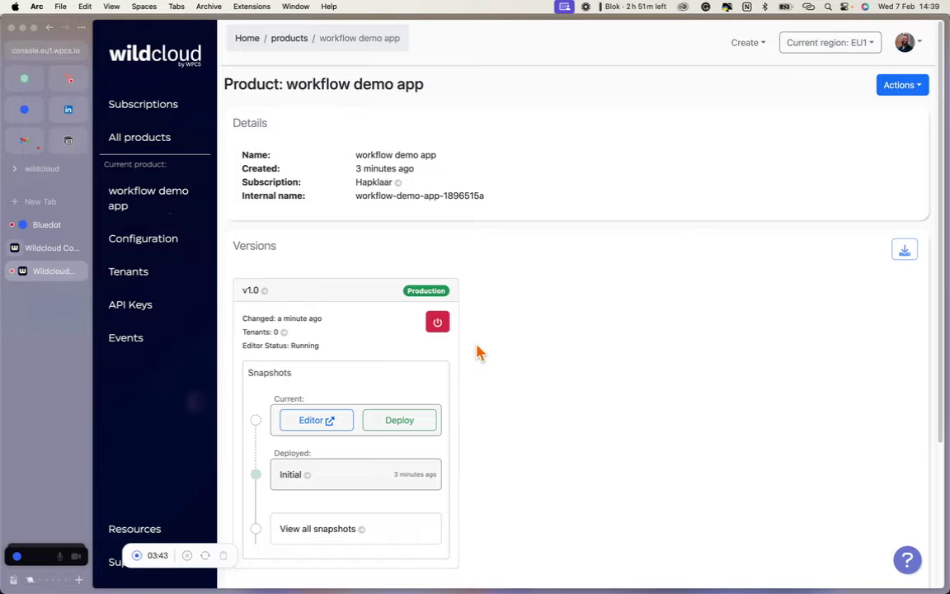
scroll(478, 353, down, 5)
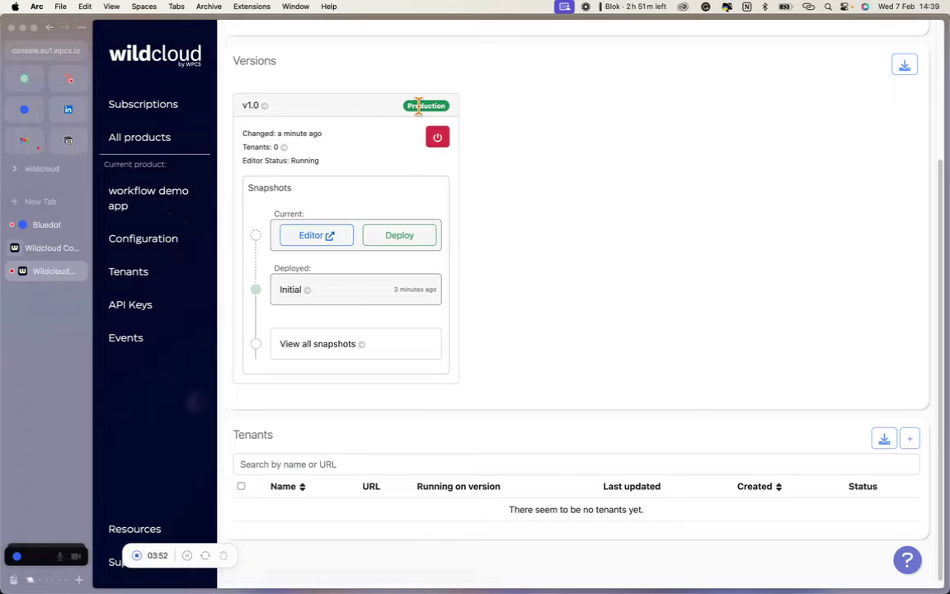
click(393, 238)
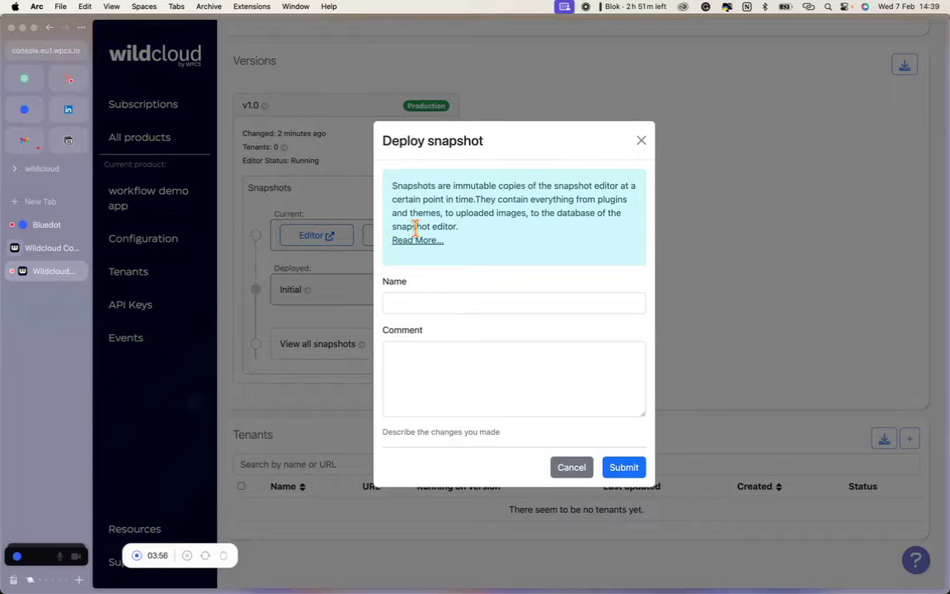
click(641, 142)
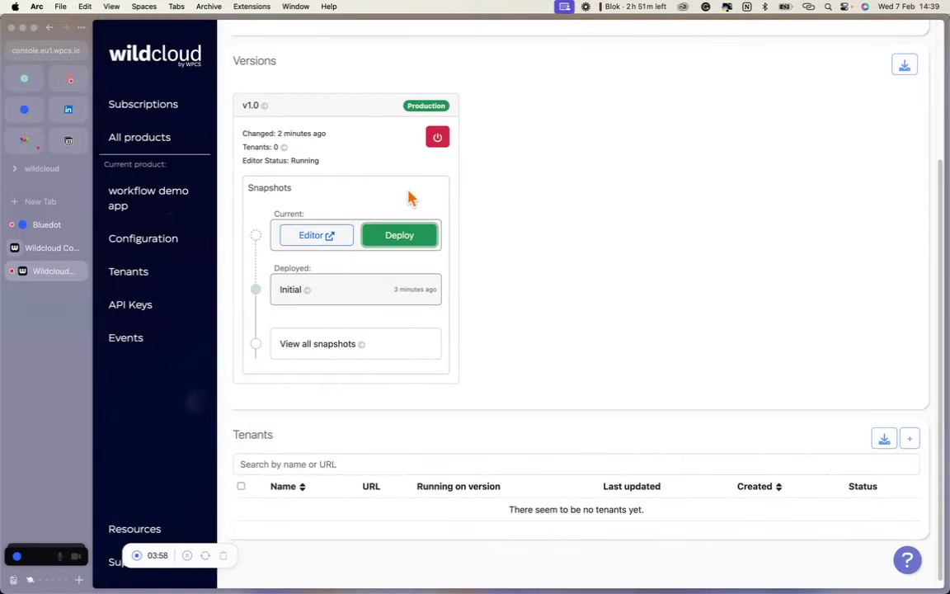
click(328, 237)
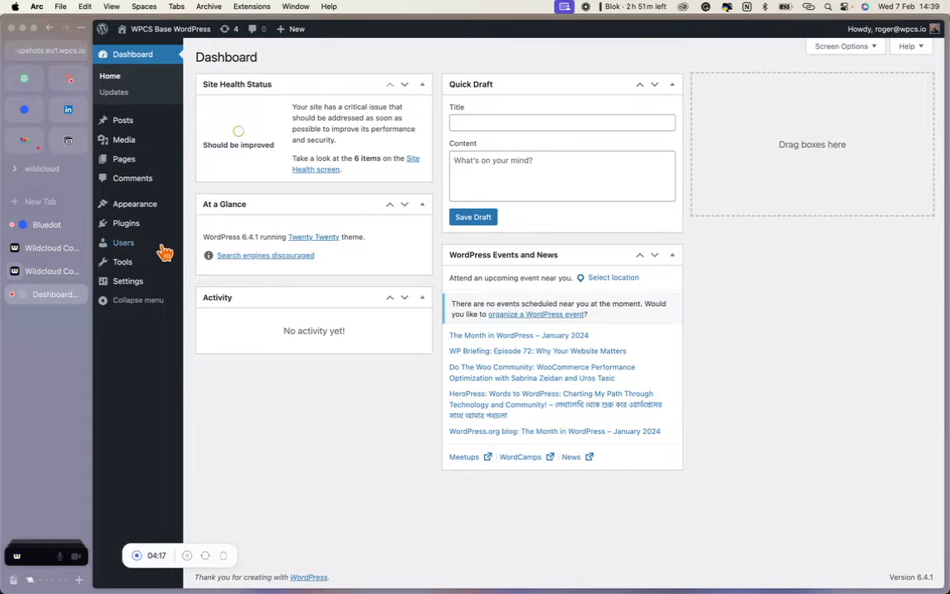
- Search the WordPress theme directory for "kadence" and install the Kadence theme
click(132, 222)
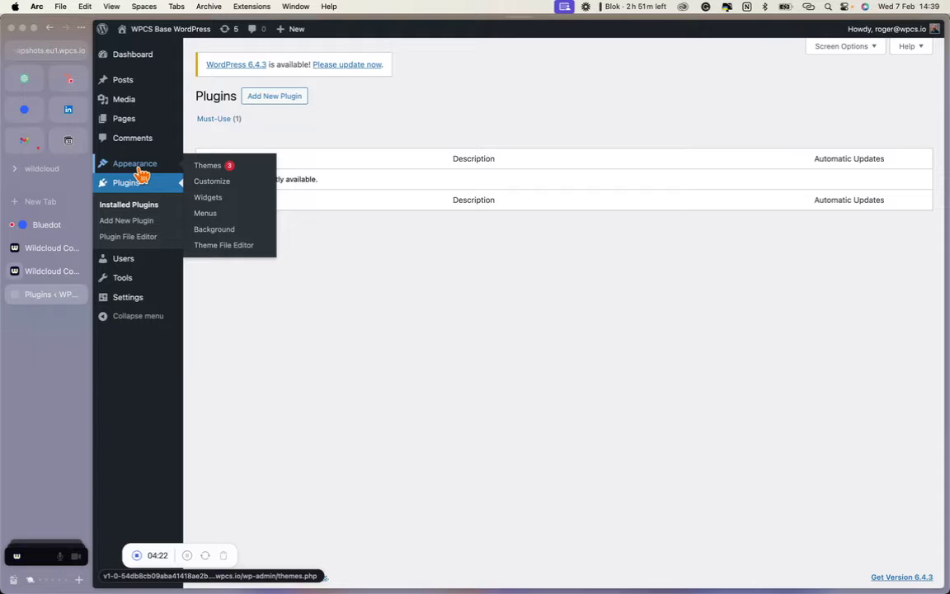
click(140, 168)
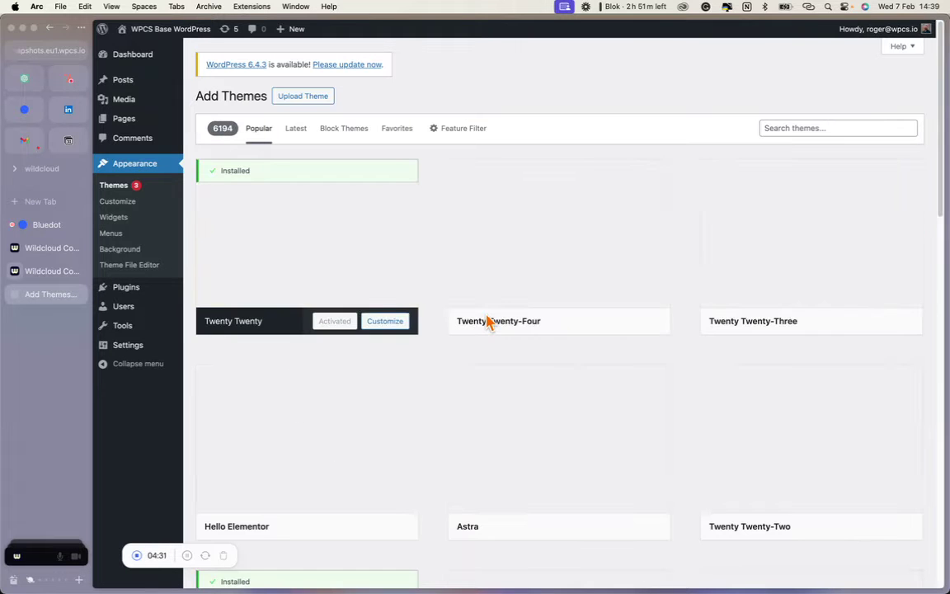
scroll(487, 323, down, 2)
scroll(487, 322, up, 2)
click(784, 127)
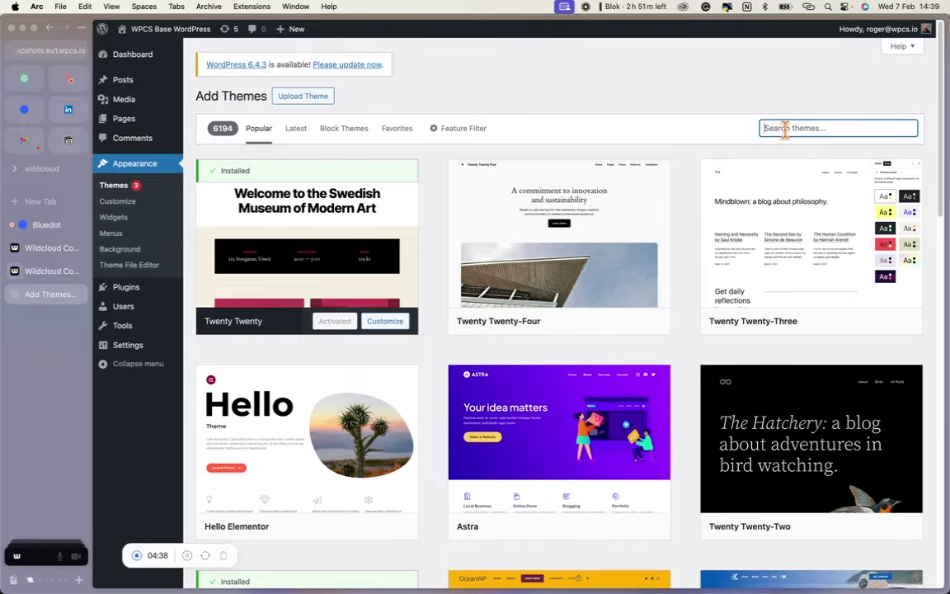
text(kadence)
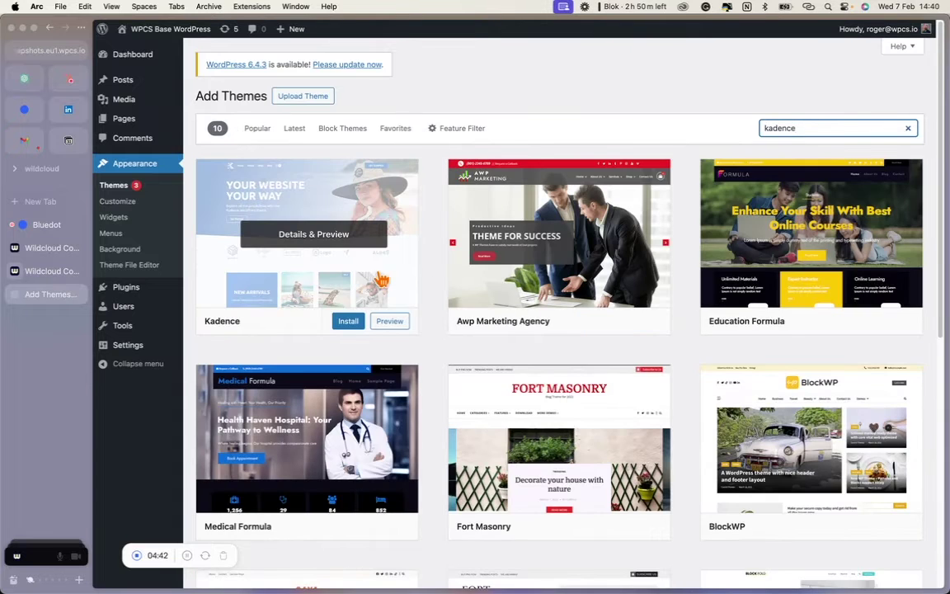
click(343, 321)
- Search for "astra" and "blocksy" in the theme directory, and install the Astra and Blocksy themes
double_click(781, 128)
text(astra)
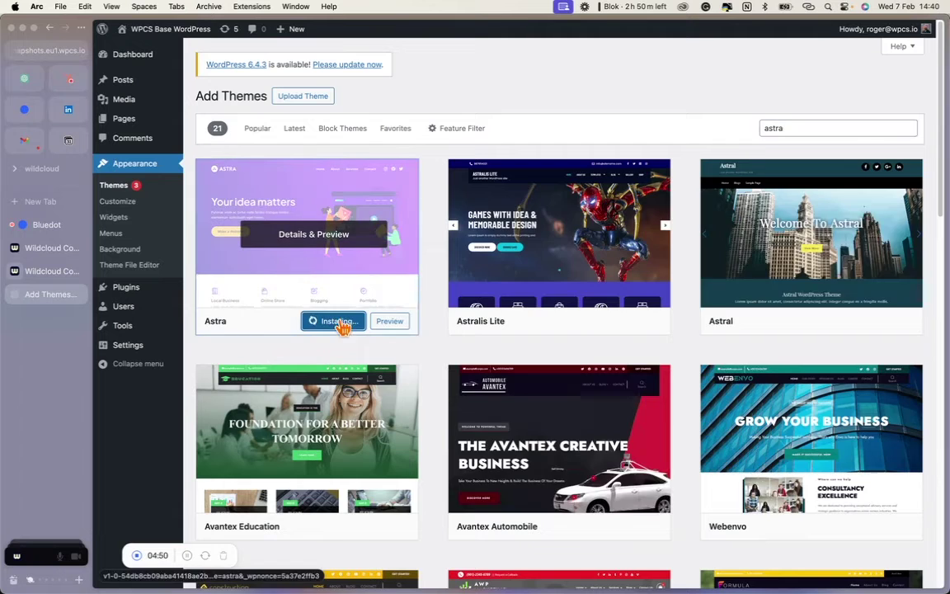
click(343, 320)
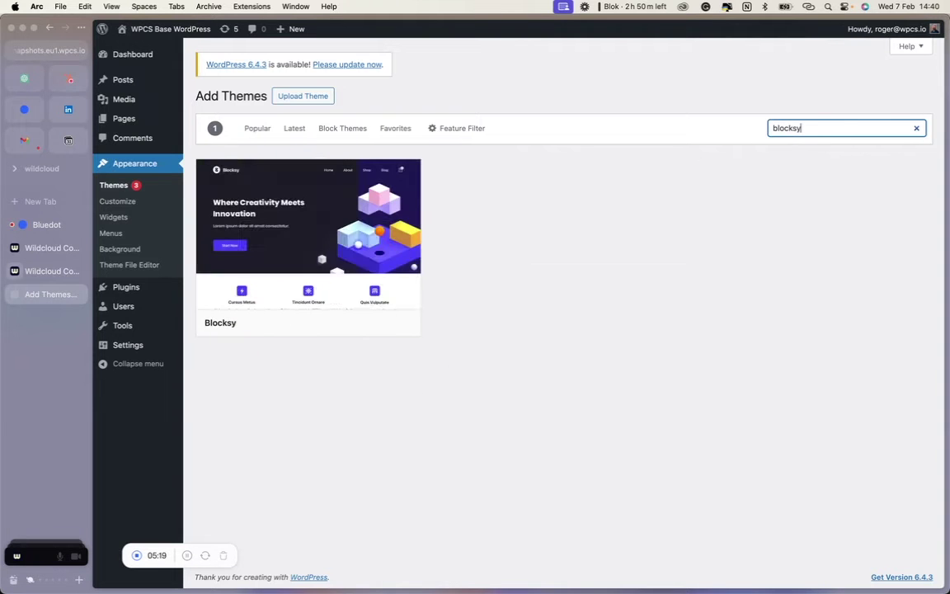
click(343, 322)
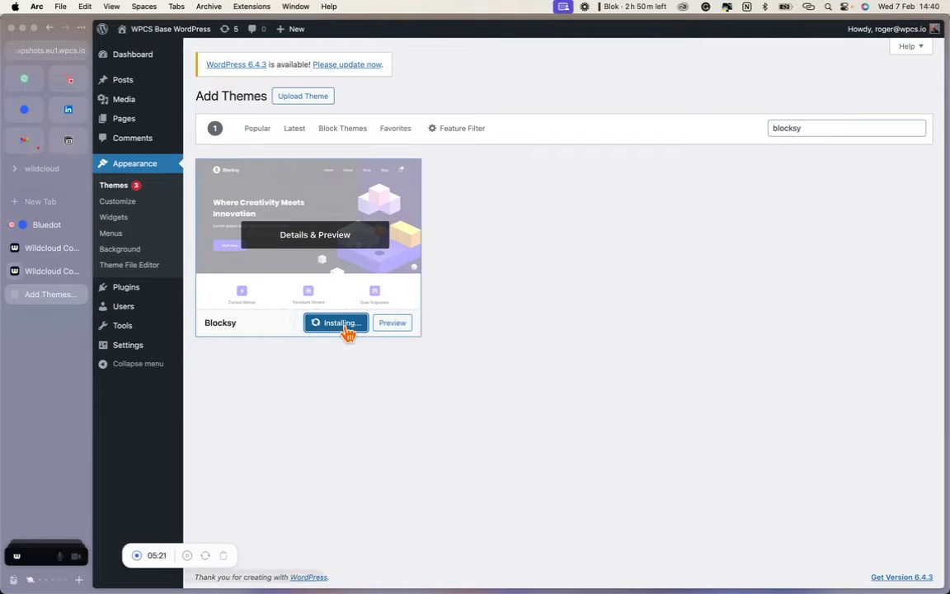
- Activate the Kadence theme from the site's installed themes
click(128, 164)
mouse_move(723, 245)
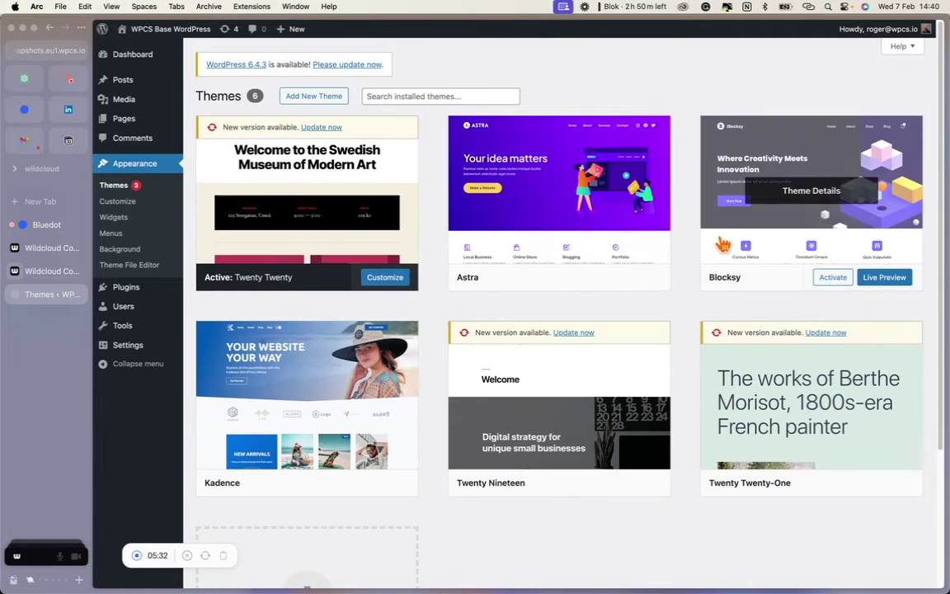
scroll(723, 245, down, 1)
mouse_move(365, 458)
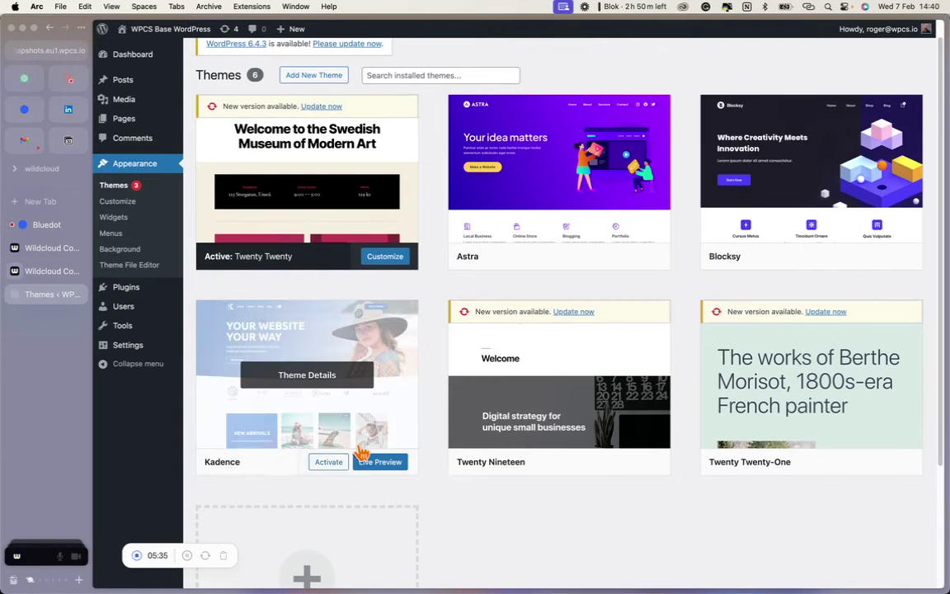
click(329, 461)
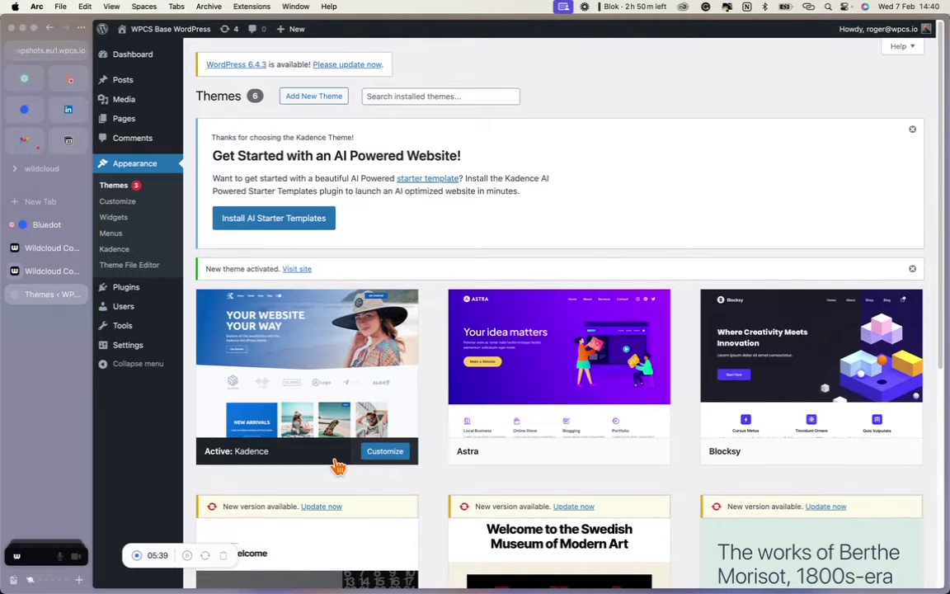
- Install and activate the Jetpack, BuddyPress and Gutenberg plugins from the featured plugins
mouse_move(136, 285)
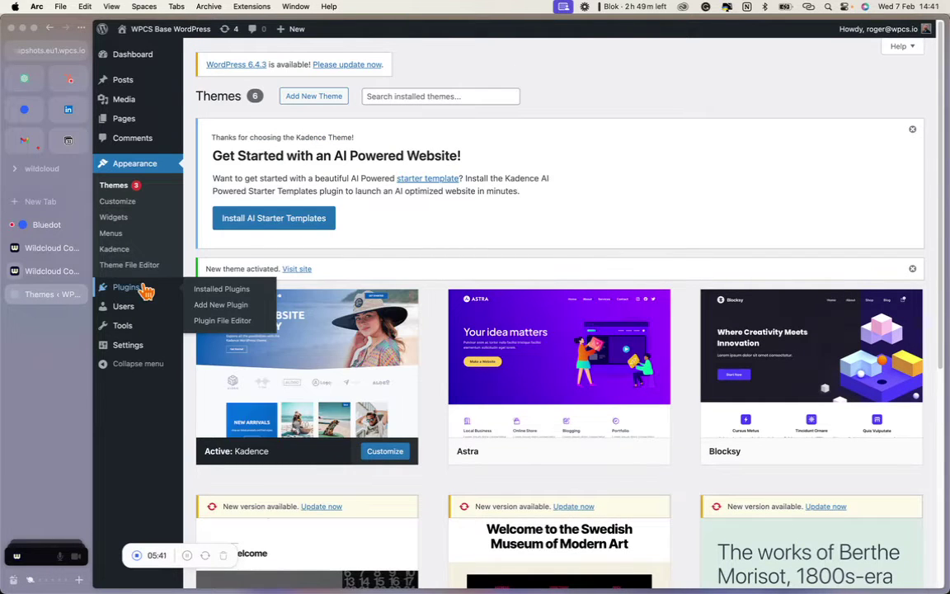
click(220, 306)
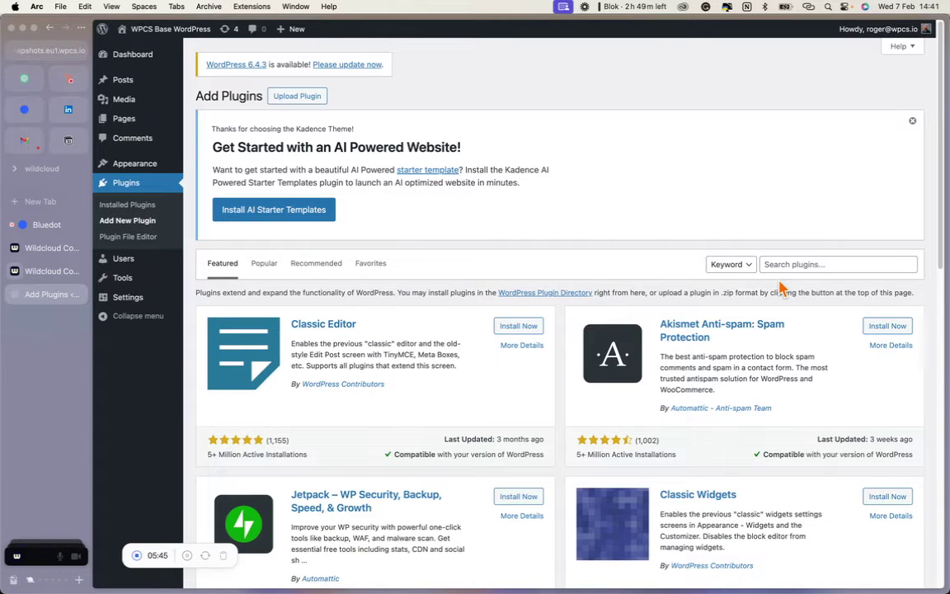
scroll(668, 328, down, 1)
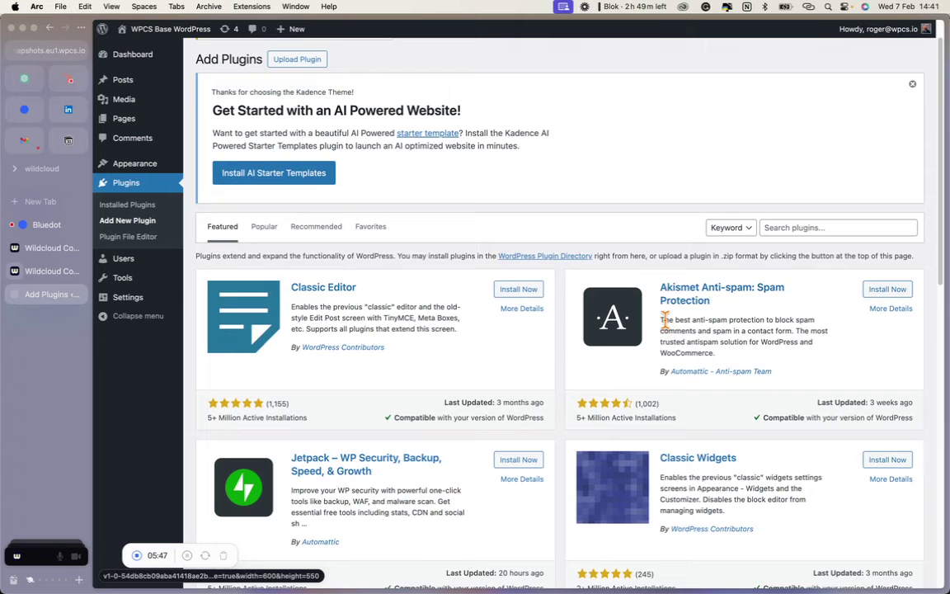
click(518, 461)
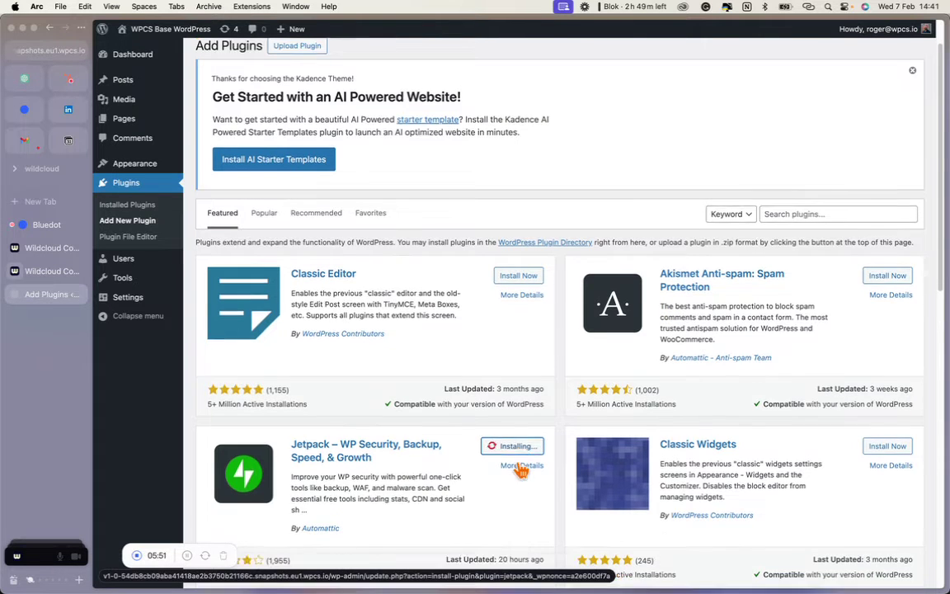
scroll(519, 466, down, 7)
click(887, 365)
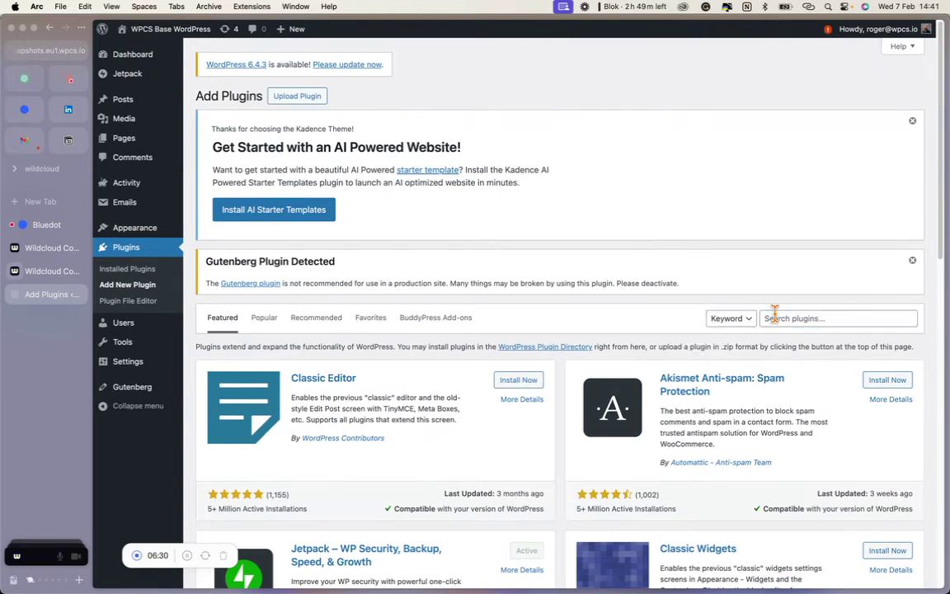
- Search the plugin directory for "Prime mover" and install the Migrate WordPress Website & Backups – Prime Mover plugin
click(775, 317)
text(Prime mover)
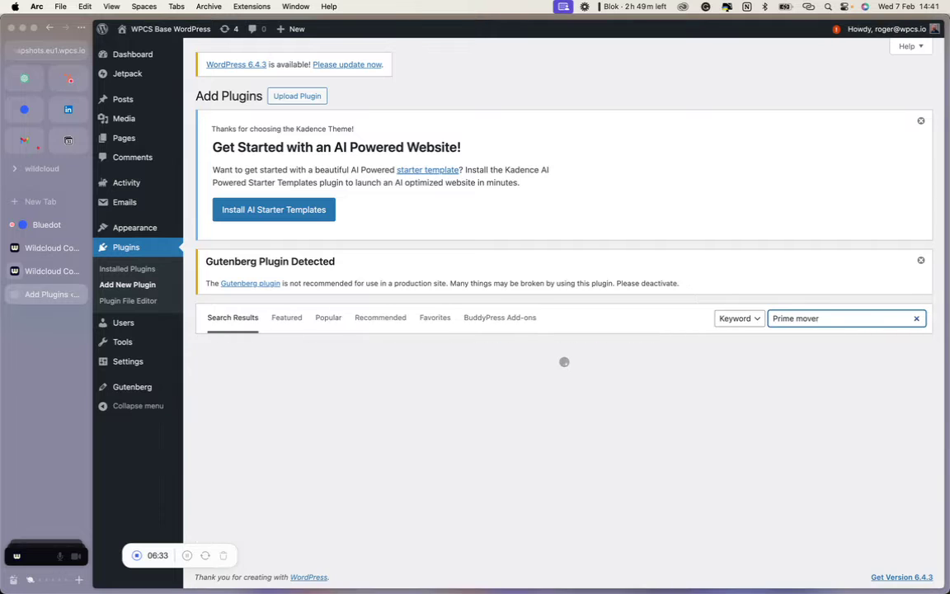
scroll(643, 503, down, 1)
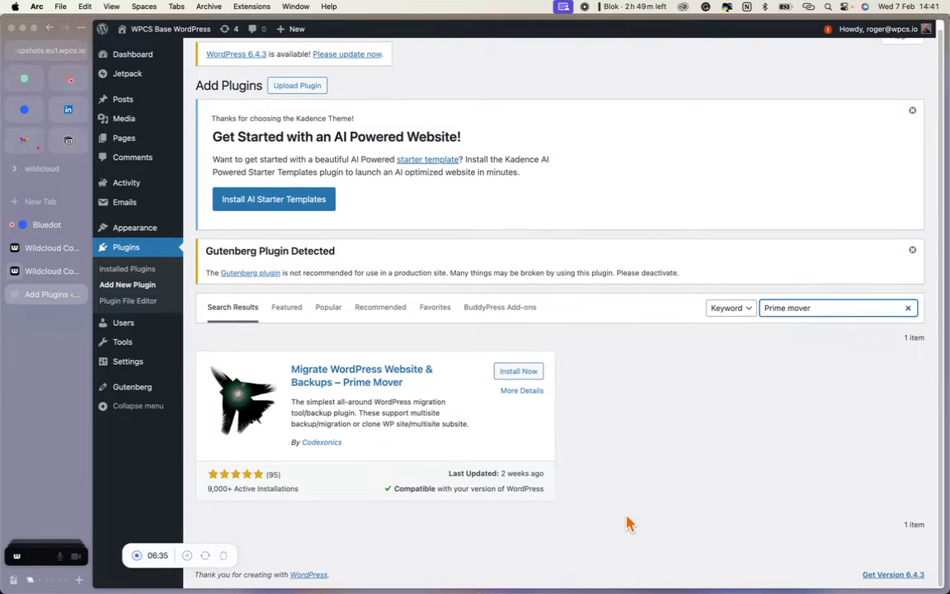
click(523, 372)
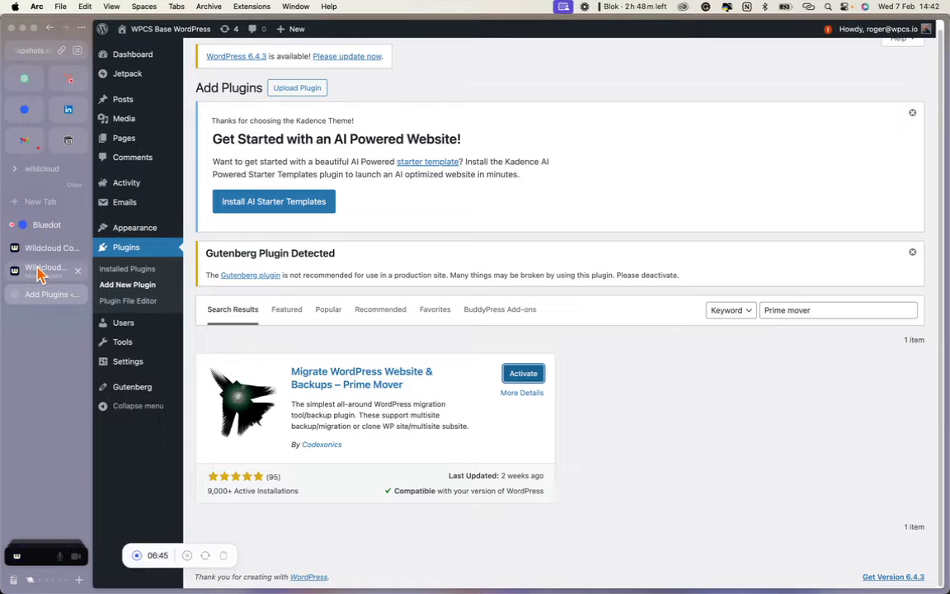
- In the wildcloud console, deploy a v1.0 snapshot named "Basic functionality" with the comment "Themes and plugins"
click(38, 273)
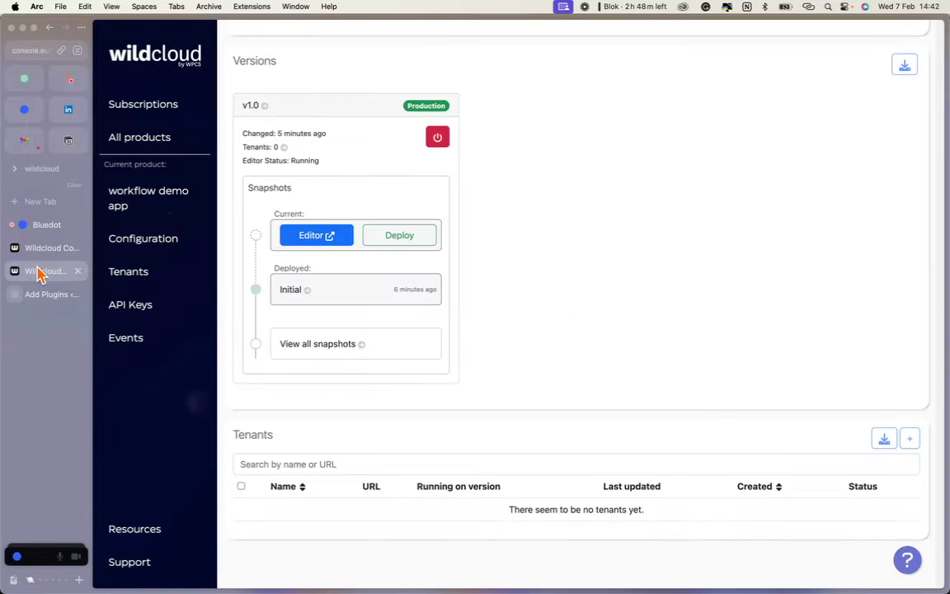
click(398, 241)
click(412, 303)
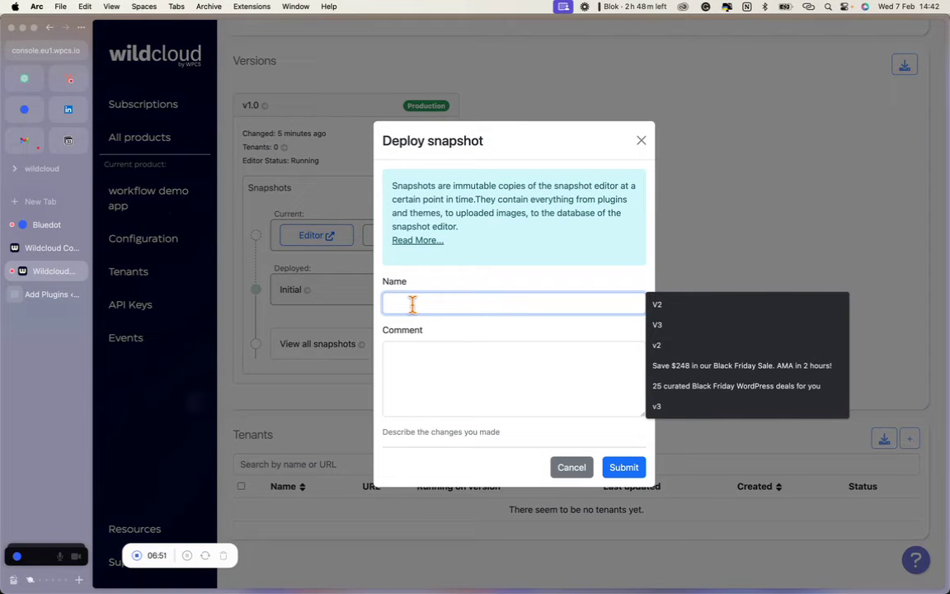
text(Basic funct)
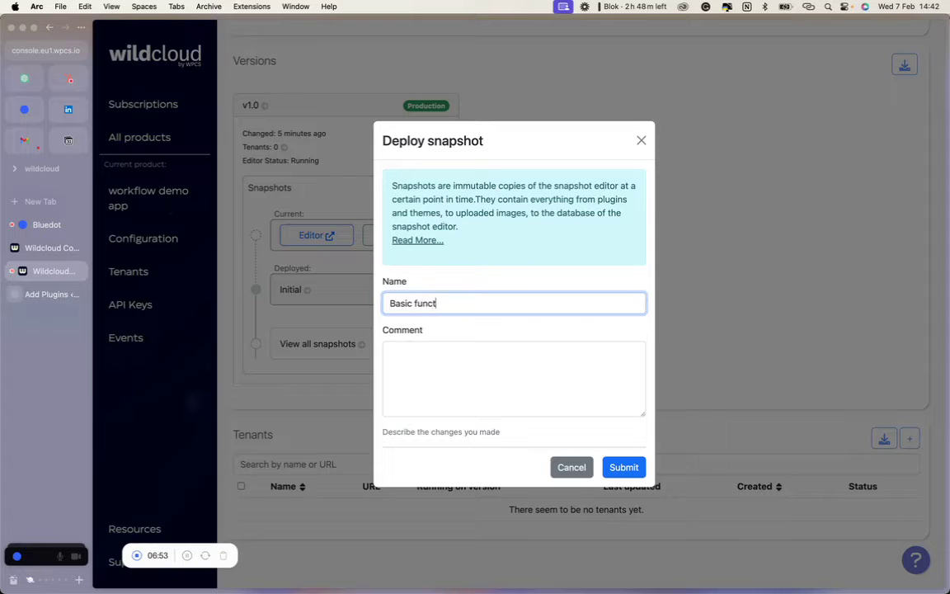
text(ionality)
click(390, 352)
text(T)
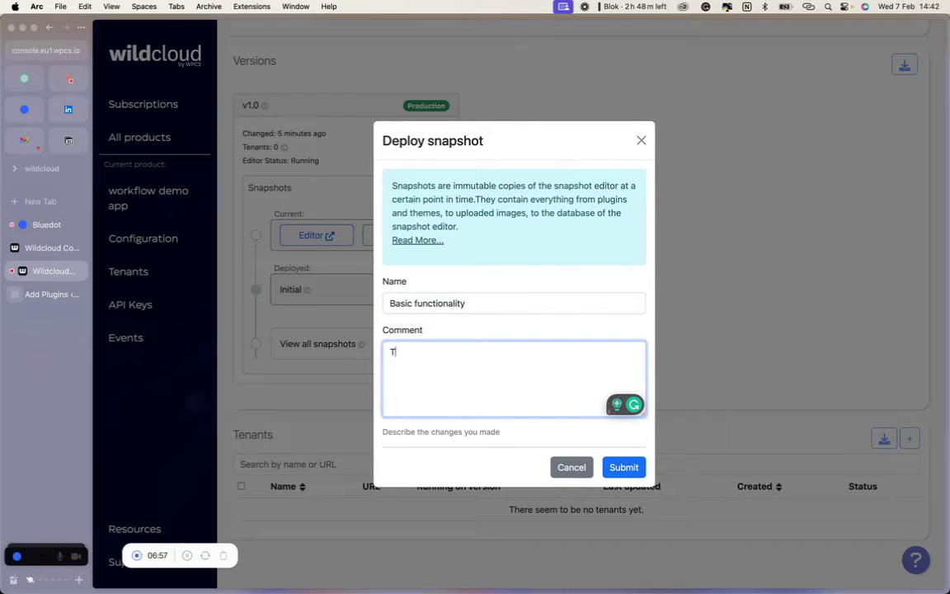
text(hemes and plugins)
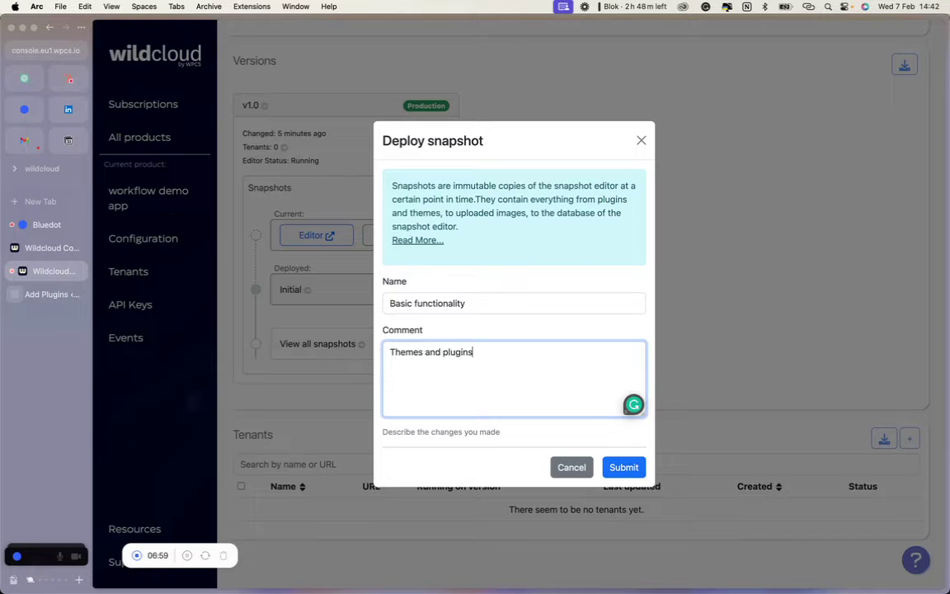
key(Return)
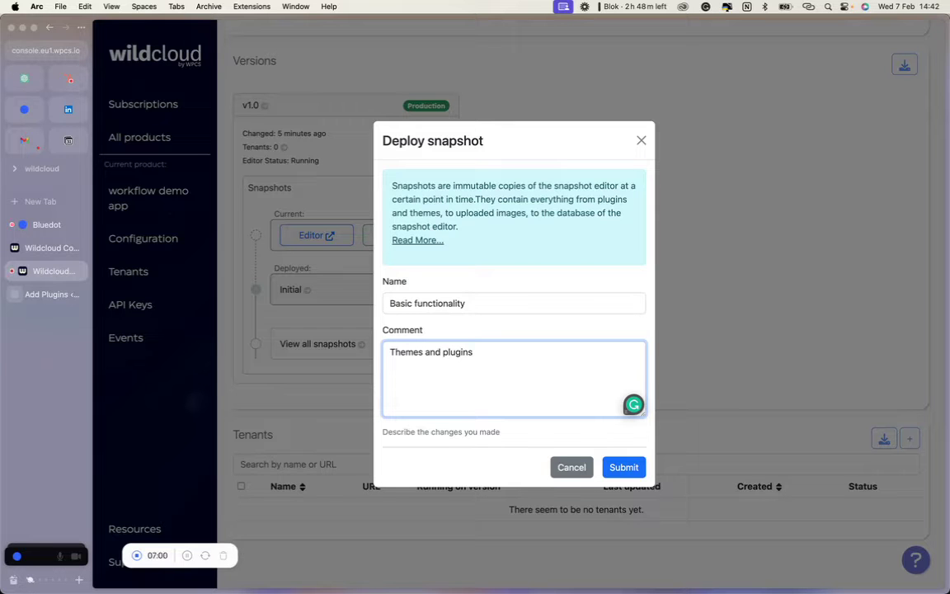
click(628, 467)
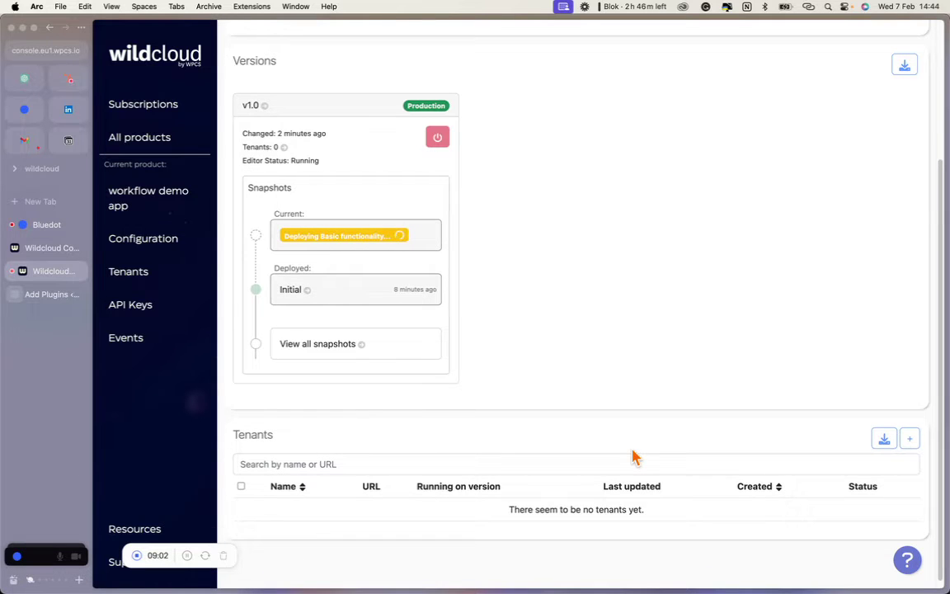
- Create a tenant named "demo1" from the Basic functionality snapshot of the workflow demo app's v1.0 version
scroll(631, 456, up, 5)
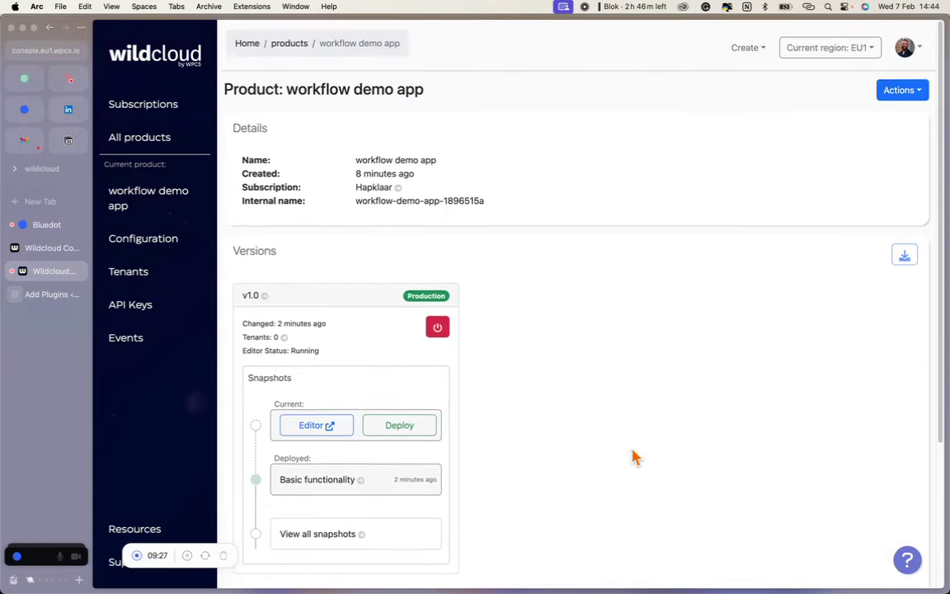
click(899, 85)
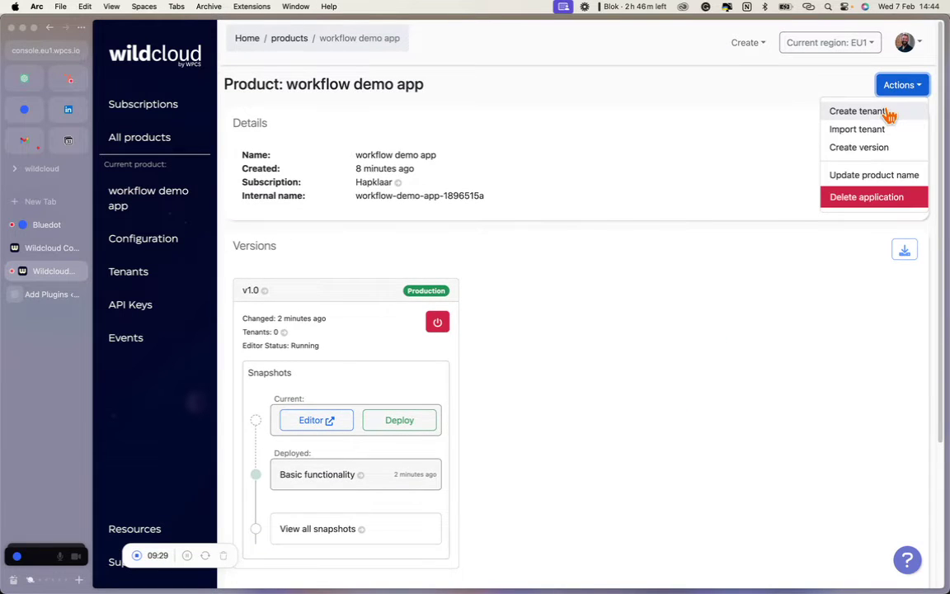
click(886, 113)
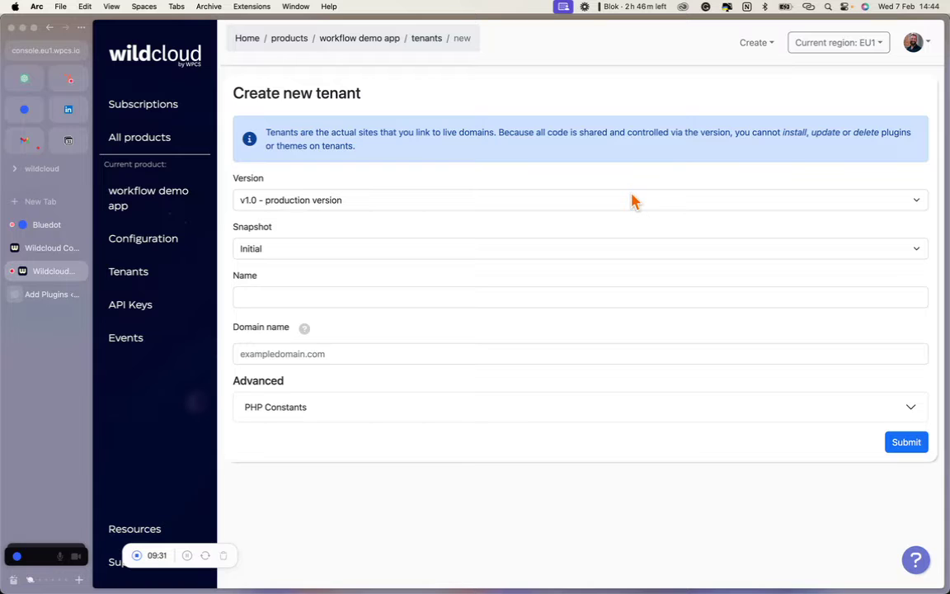
click(486, 252)
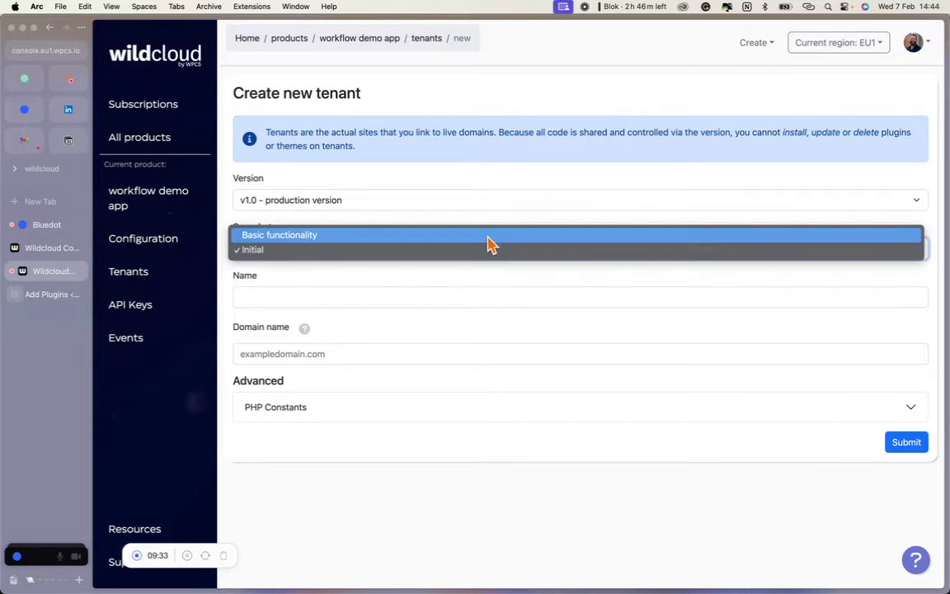
click(492, 238)
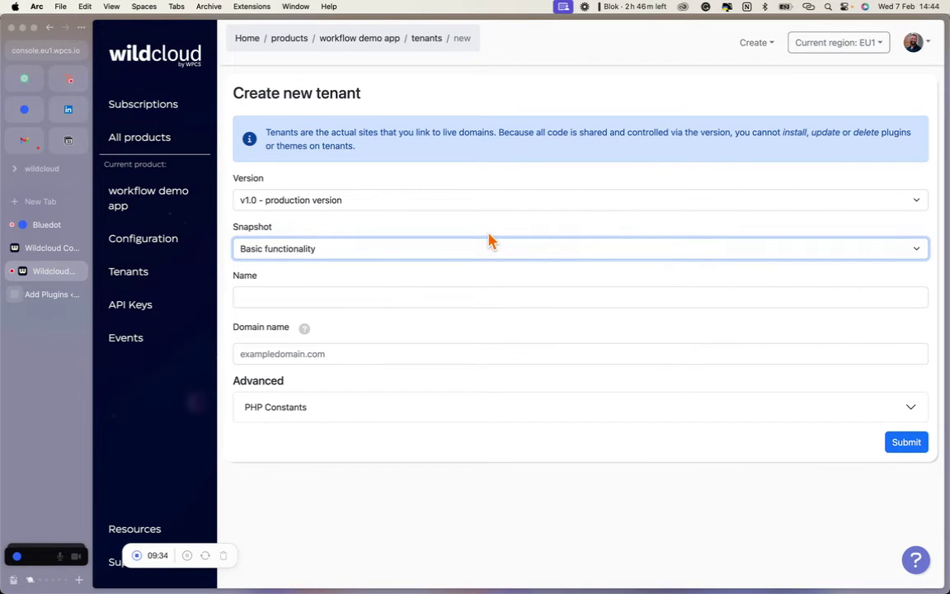
click(441, 296)
text(demo)
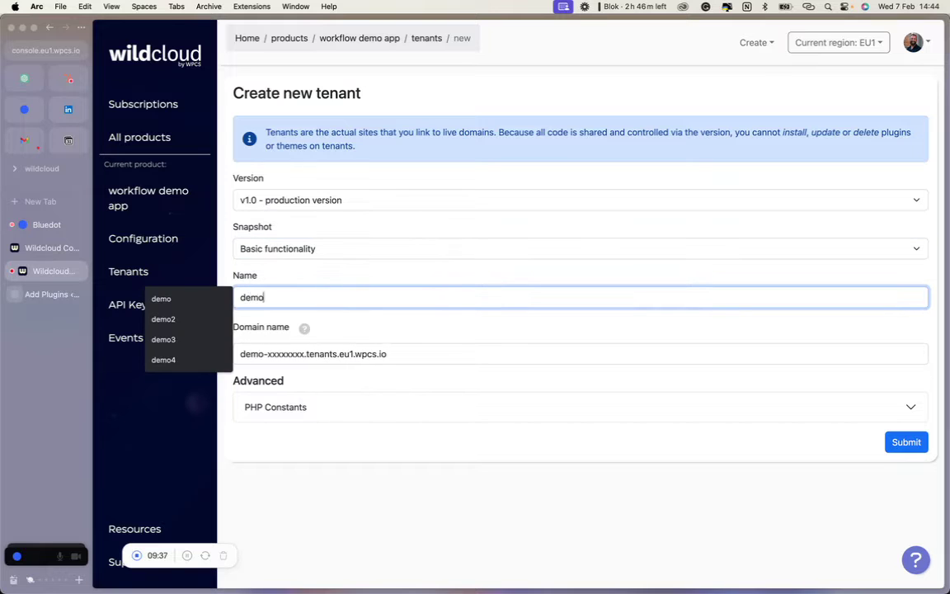
text(1)
key(Return)
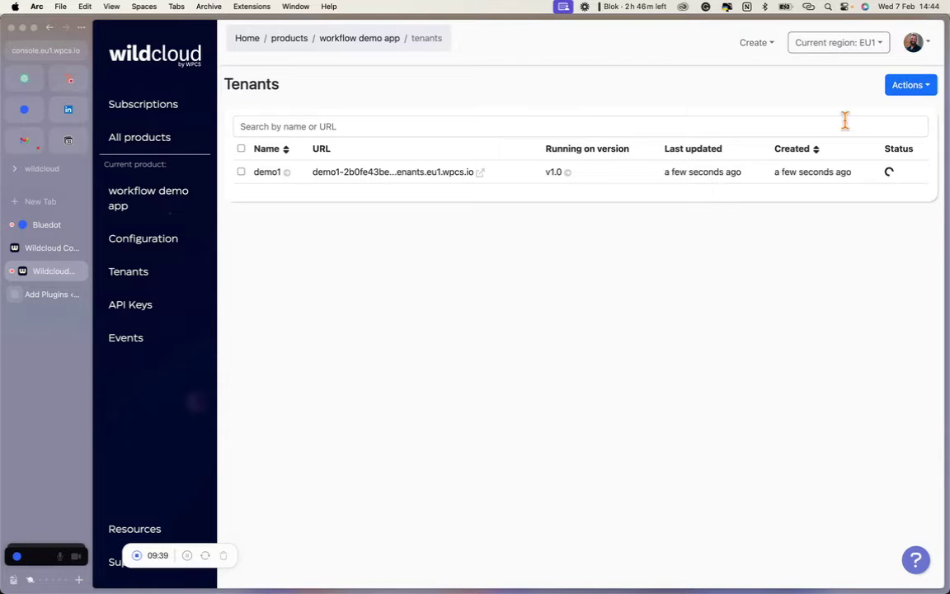
- Create a second tenant named "demo2" on the v1.0 version with the Basic functionality snapshot
click(907, 85)
click(888, 115)
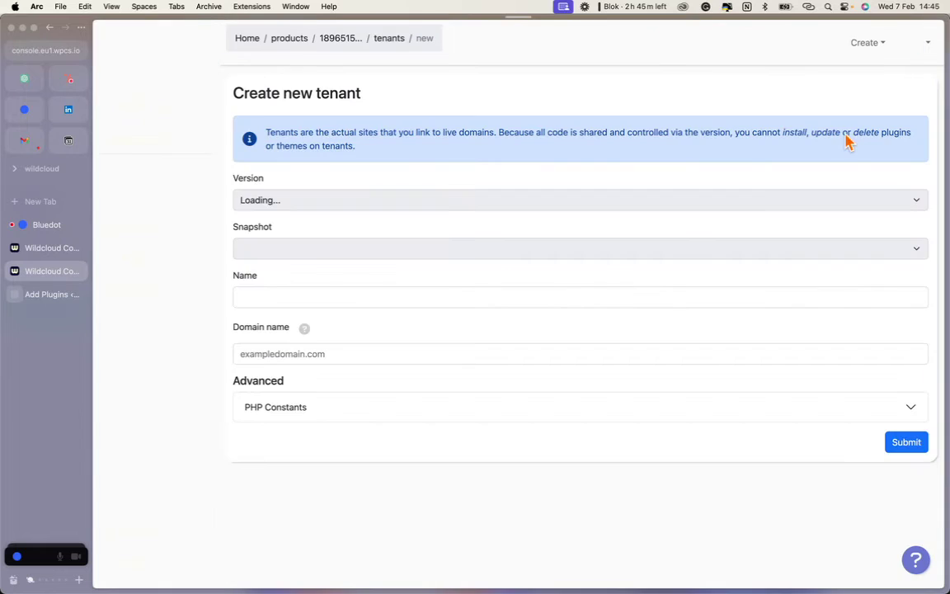
click(600, 296)
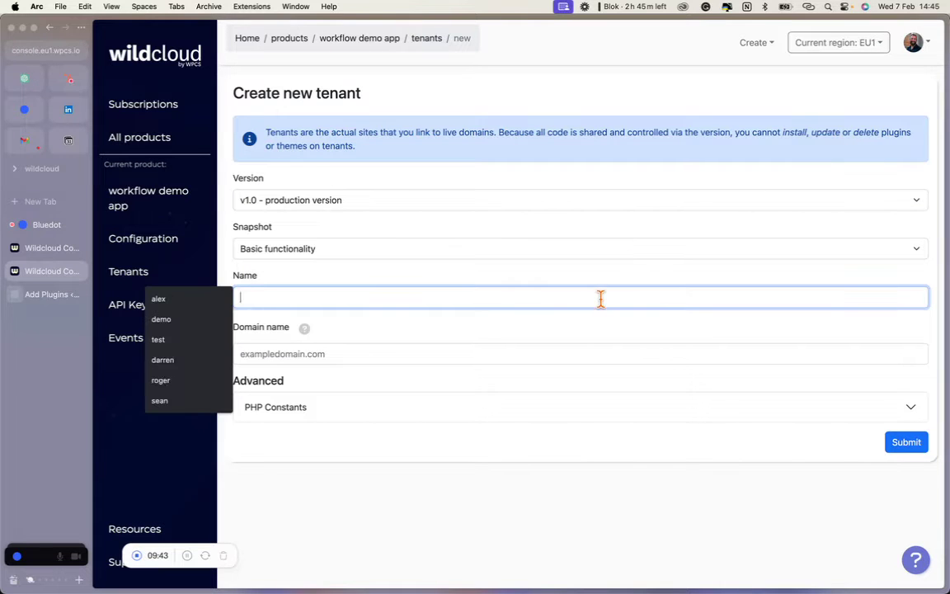
text(demo2)
key(Return)
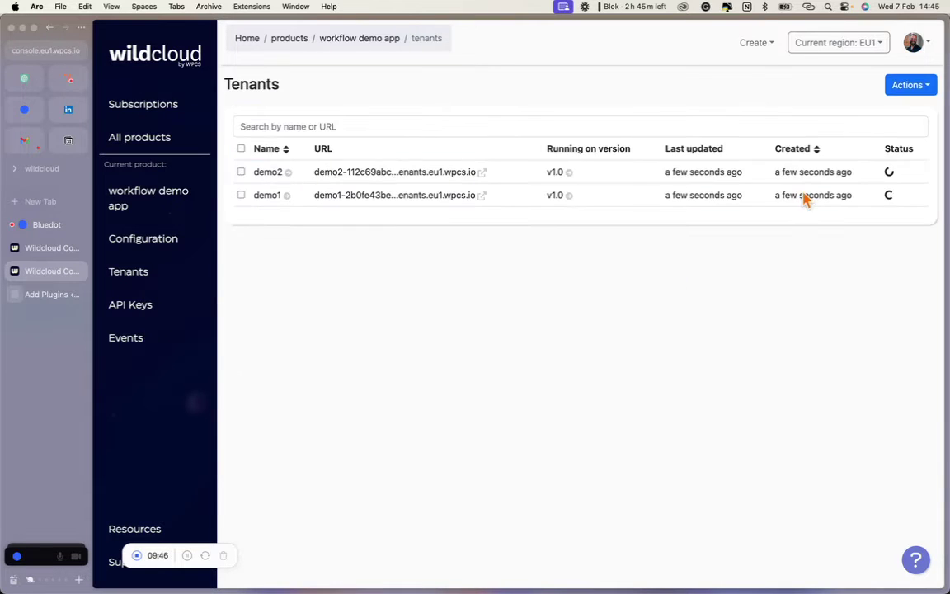
- Create a third tenant named "demo3" on the v1.0 version with the Basic functionality snapshot
click(906, 86)
click(888, 114)
click(615, 297)
text(demo3)
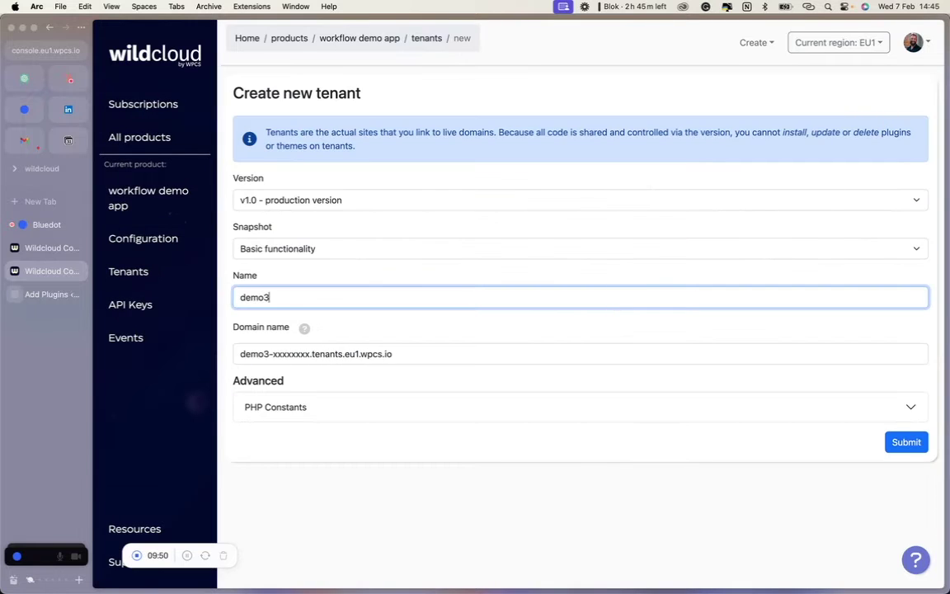
key(Return)
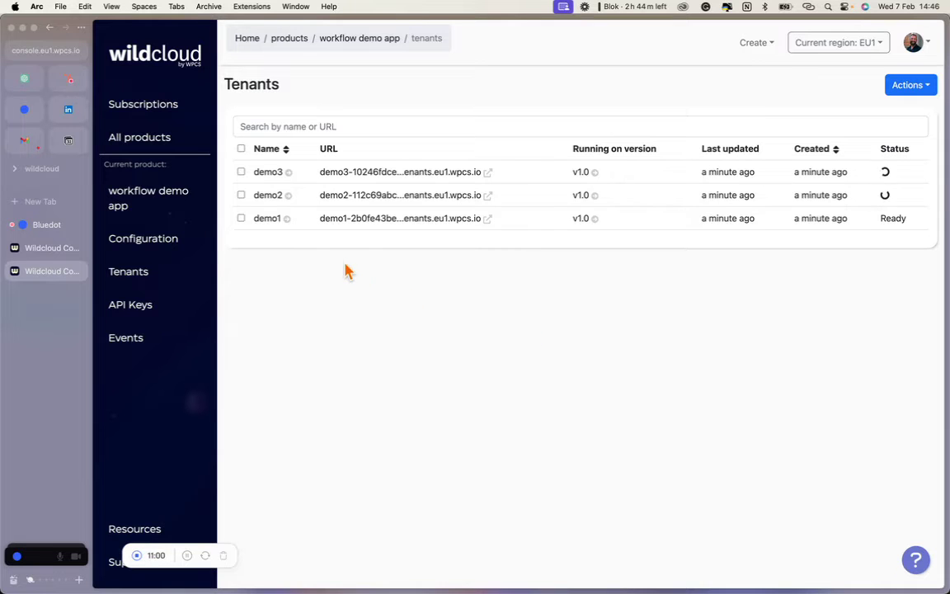
- Examine the demo1 tenant's domain DNS settings, PHP constants, backup options and WordPress plugins
click(267, 219)
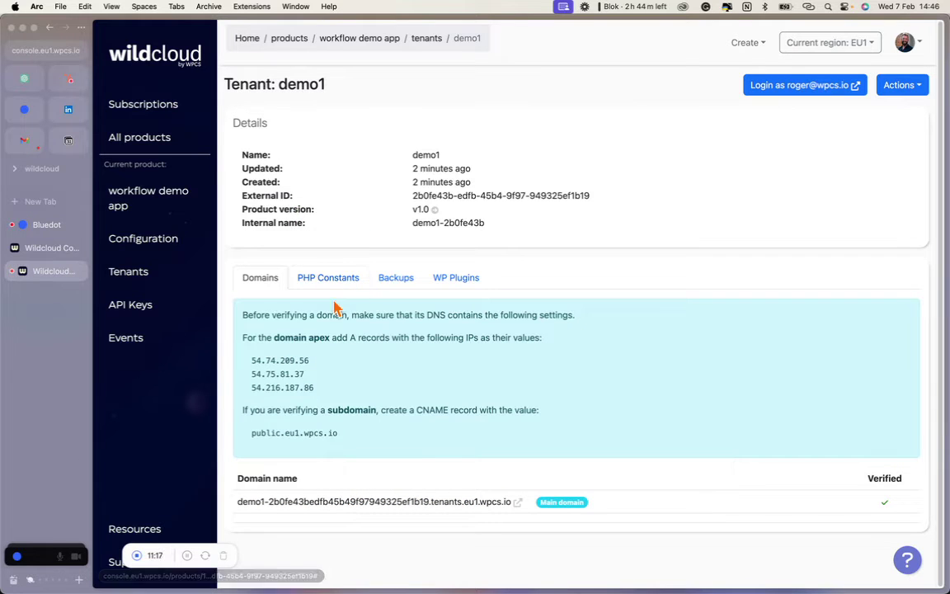
drag(241, 338, 376, 441)
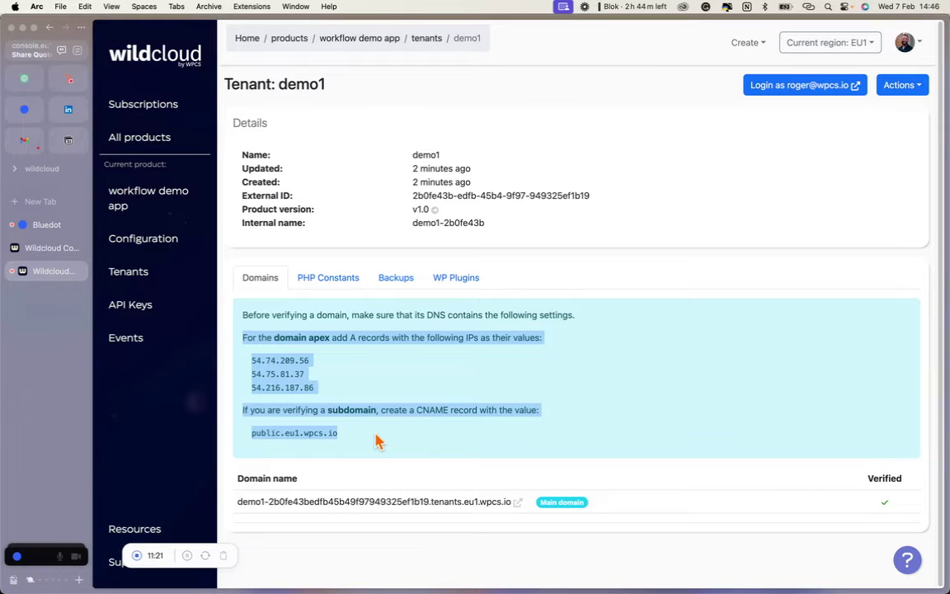
click(375, 441)
click(334, 281)
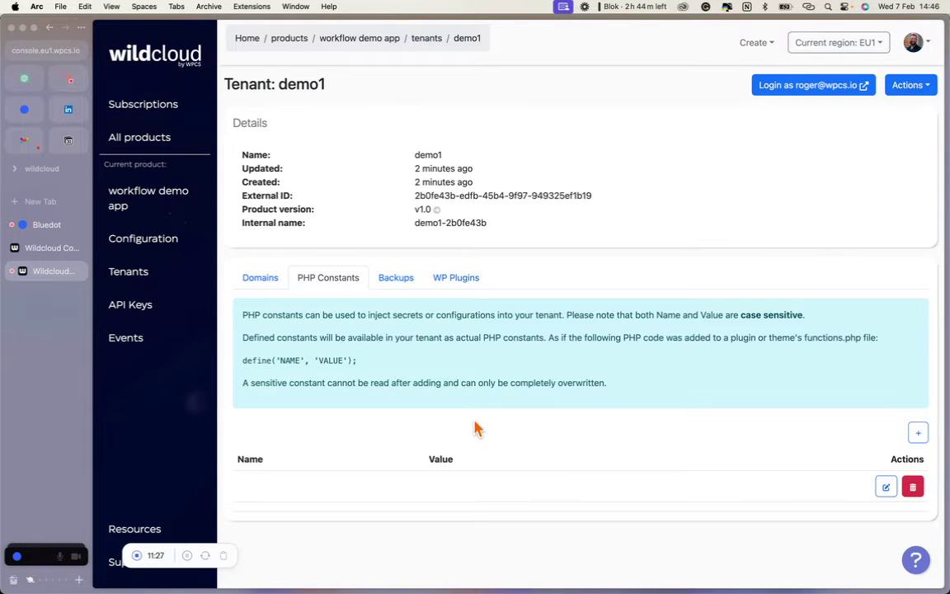
click(407, 282)
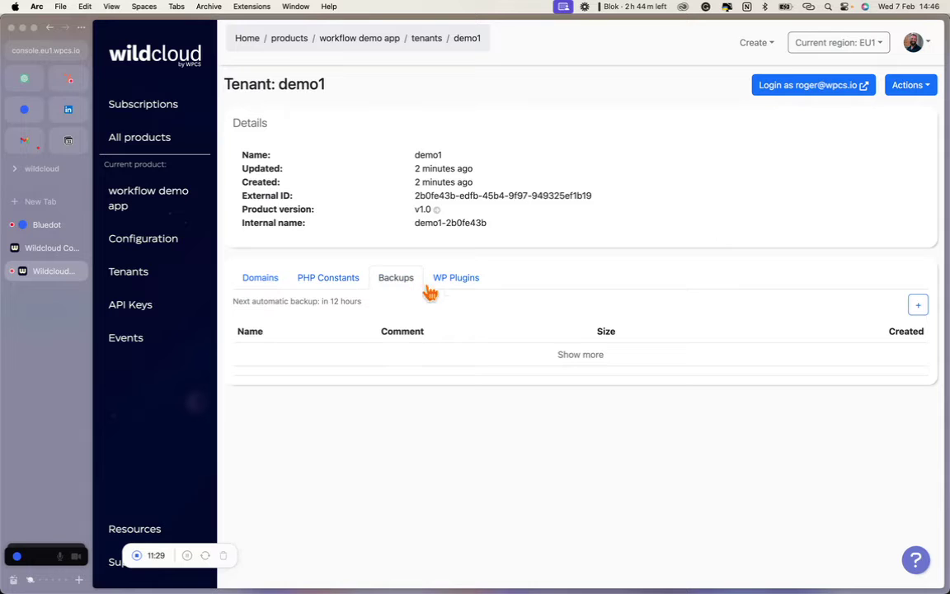
click(915, 312)
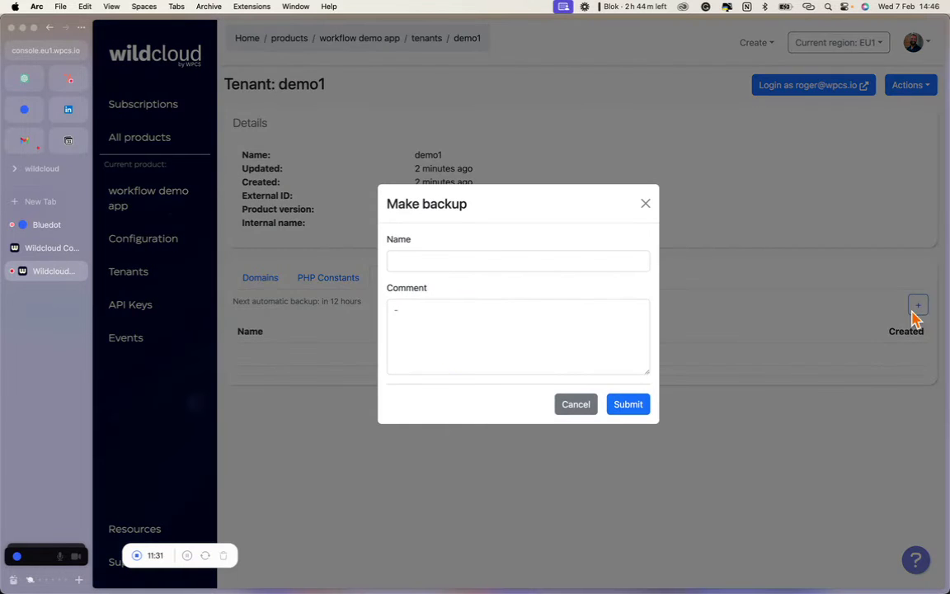
click(646, 205)
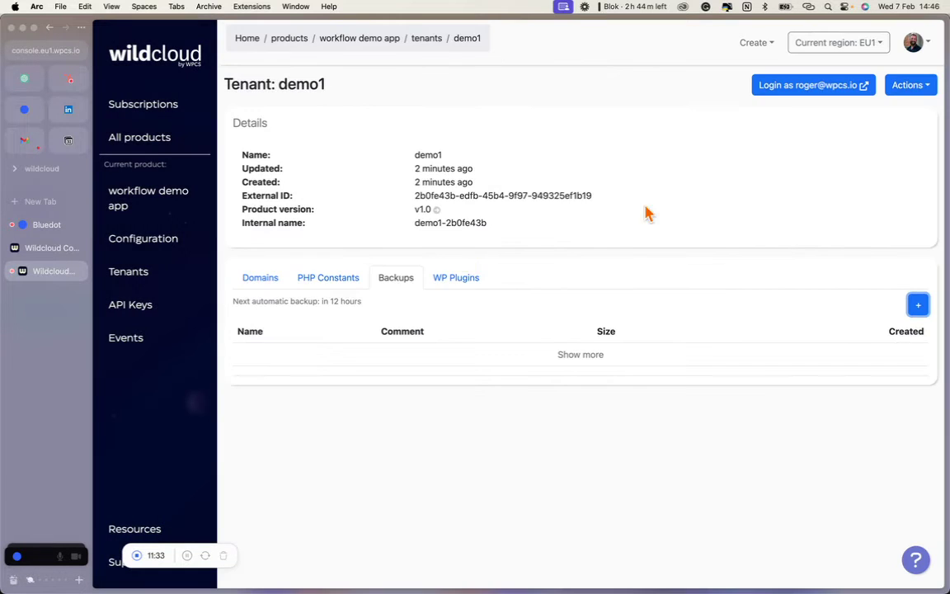
click(452, 281)
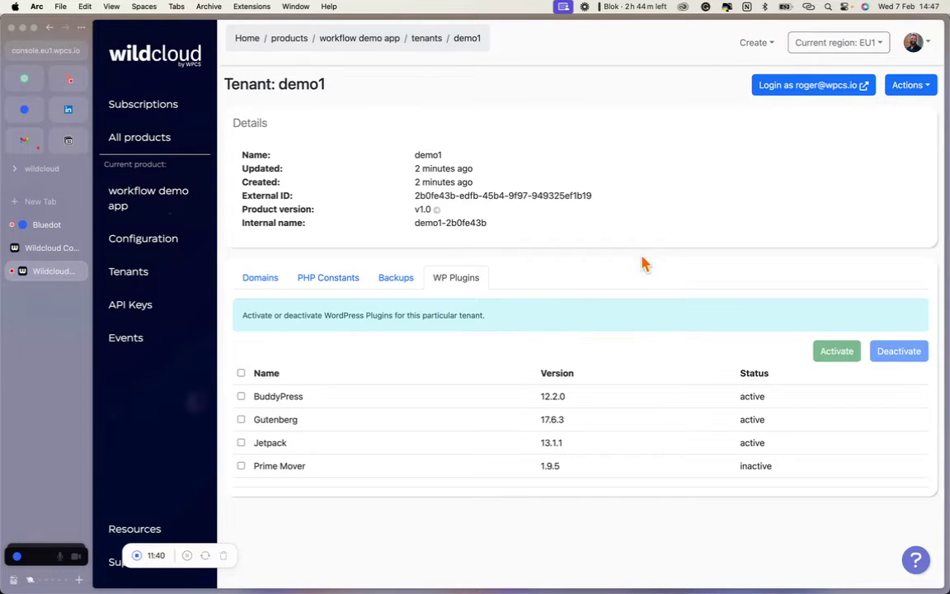
- Log in to the demo1 tenant's WordPress admin, check its installed plugins and themes, and close the site
click(819, 88)
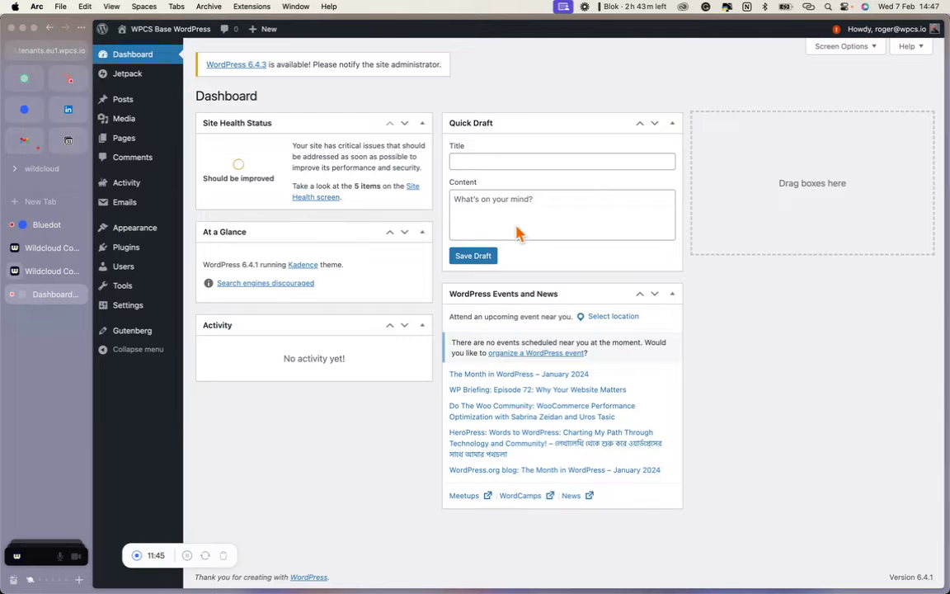
click(132, 251)
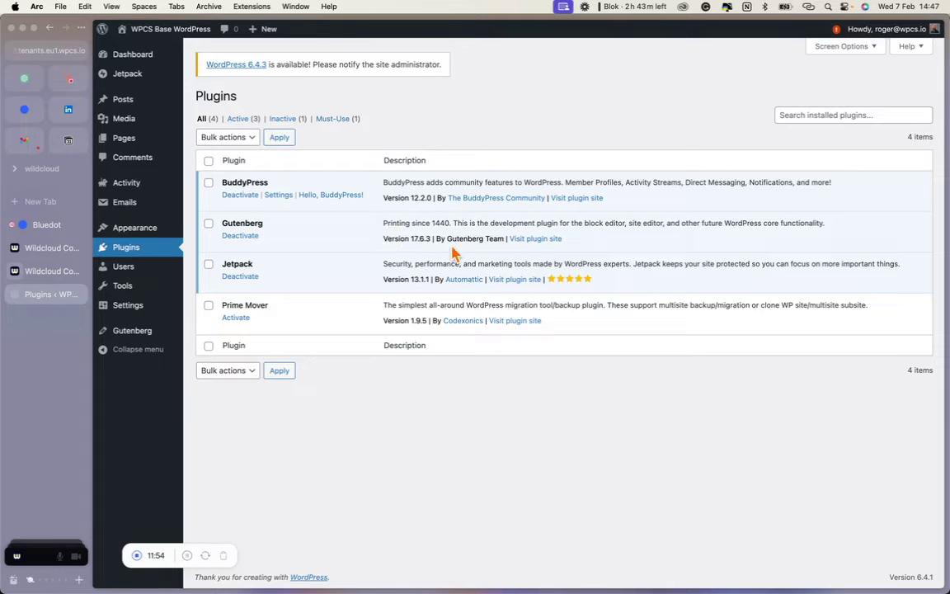
click(132, 234)
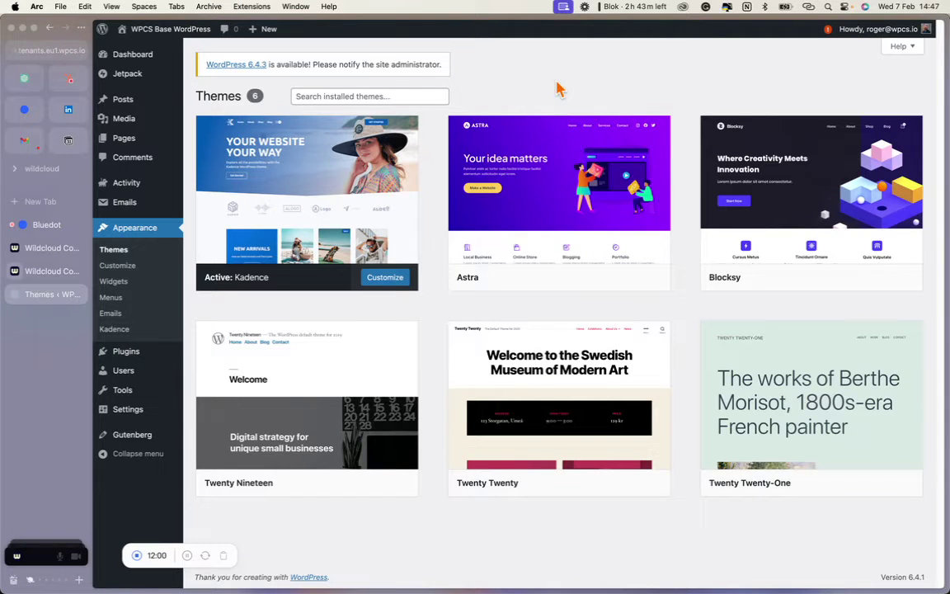
click(79, 299)
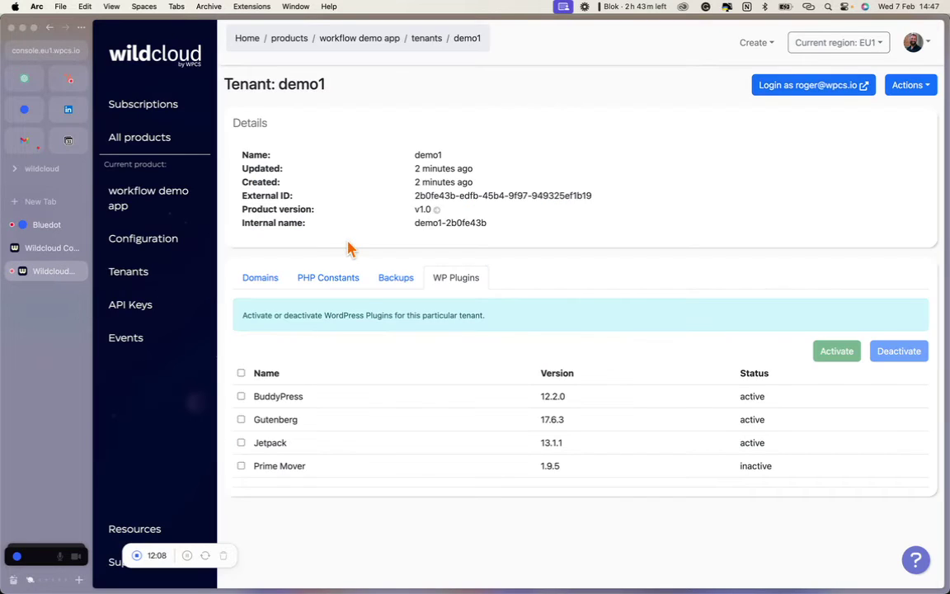
- Install and activate the Yoast SEO plugin in the v1.0 version's WordPress editor of workflow demo app
click(183, 202)
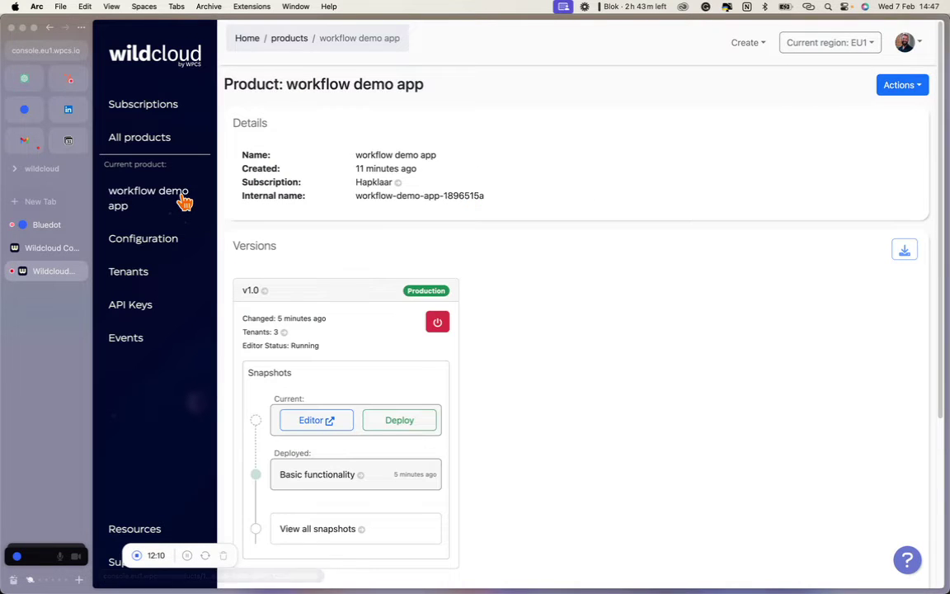
scroll(467, 256, down, 3)
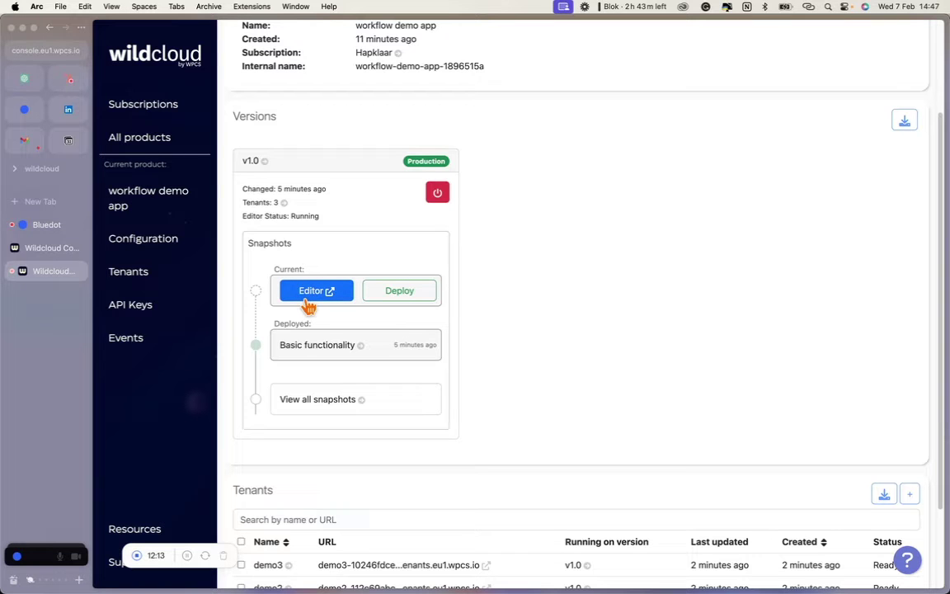
click(307, 300)
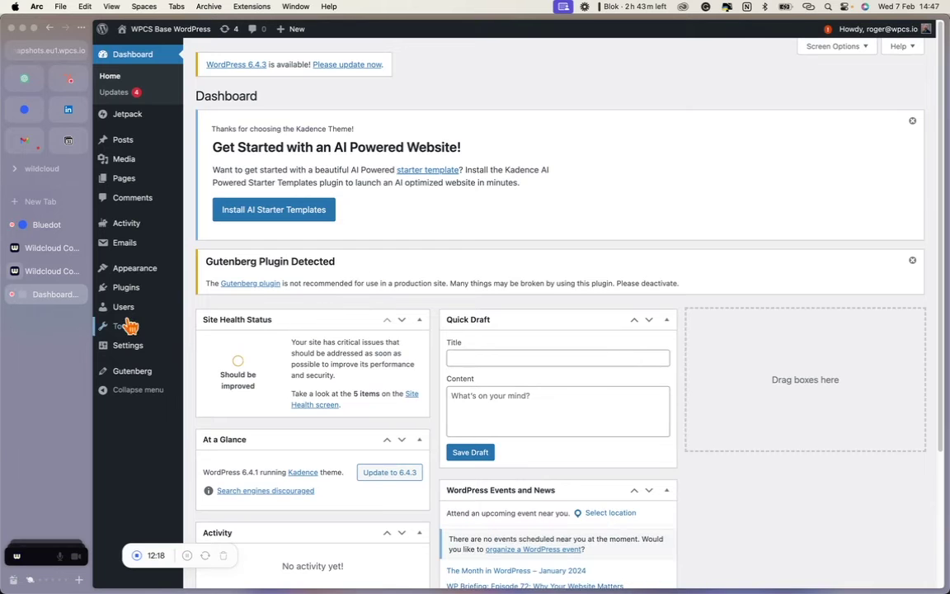
click(124, 288)
click(301, 95)
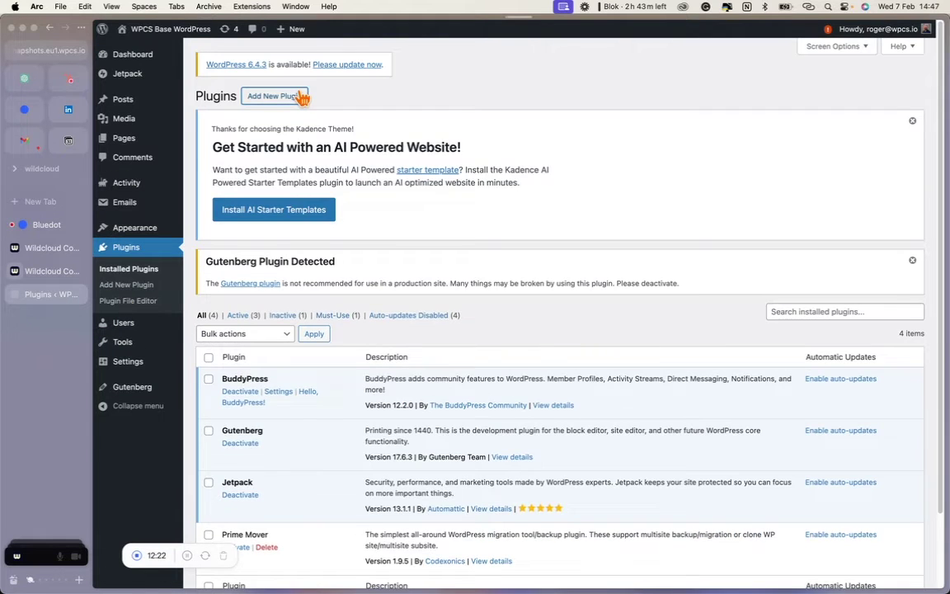
click(796, 318)
text(yoast)
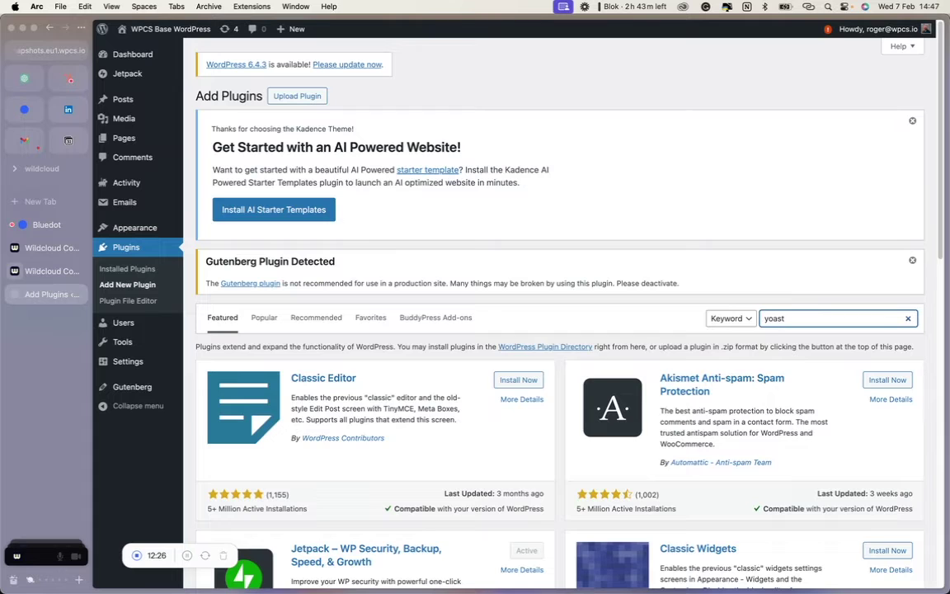
click(531, 383)
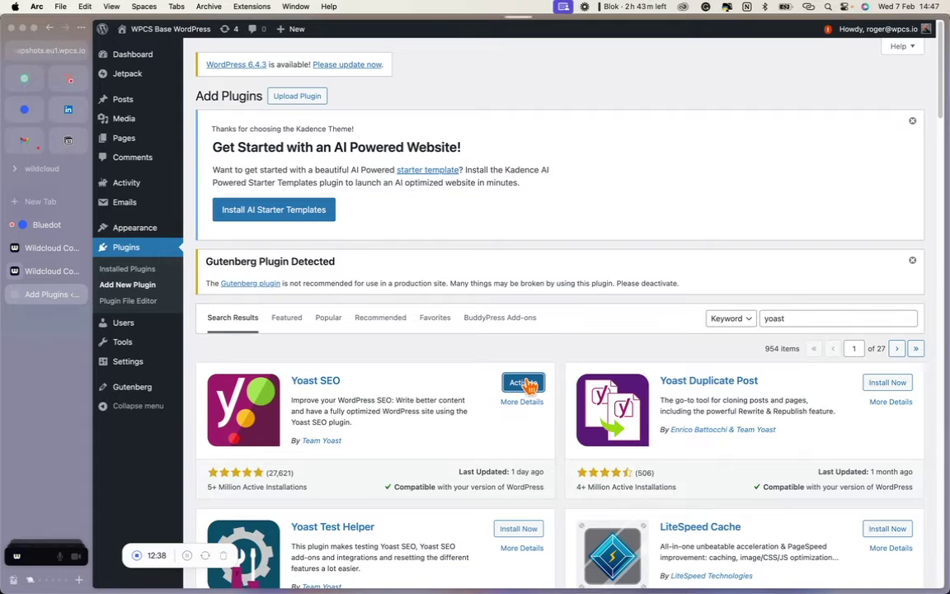
click(522, 383)
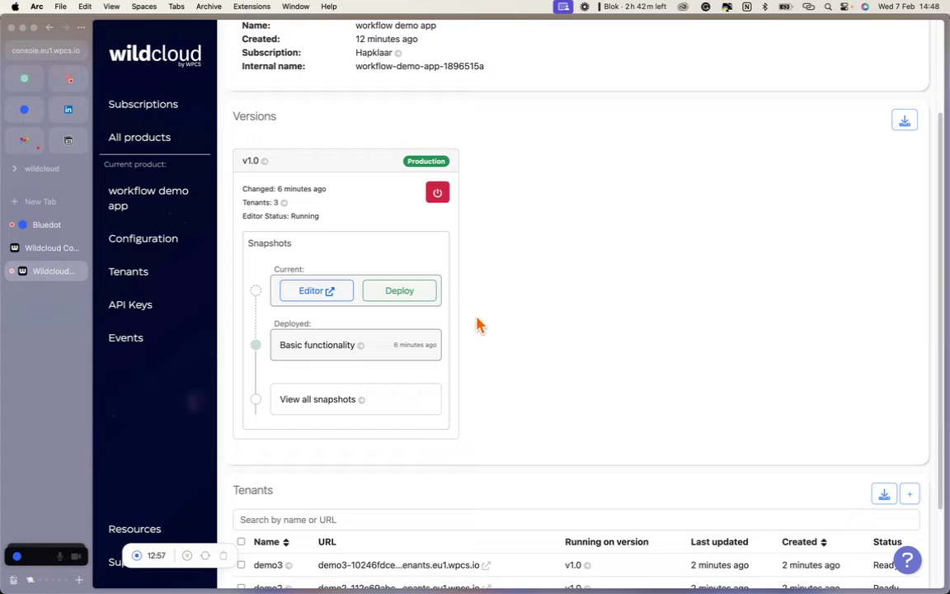
- Deploy a v1.0 snapshot named "yoastadded" with the comment "Added the Yoast SEO plugin"
right_click(477, 325)
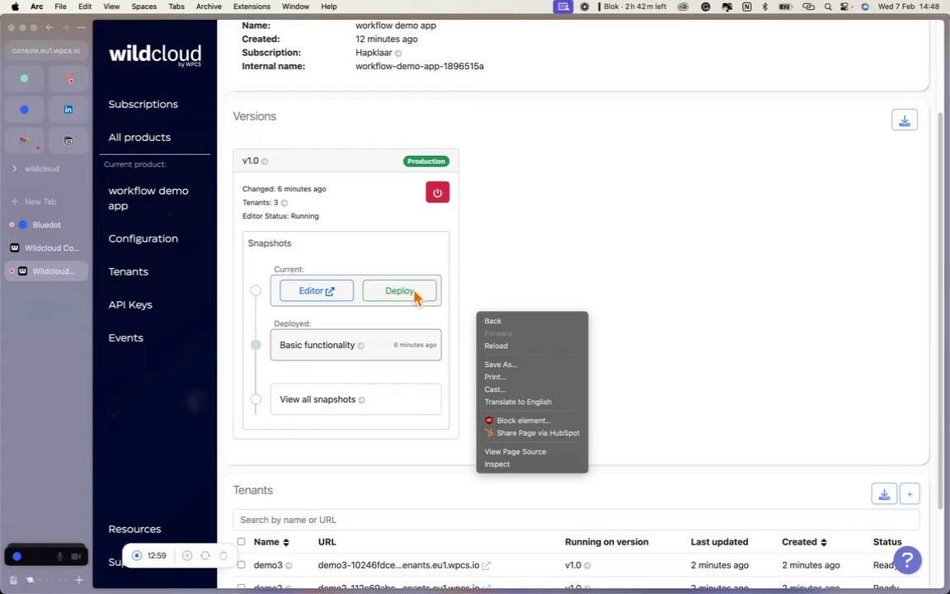
click(417, 294)
click(412, 298)
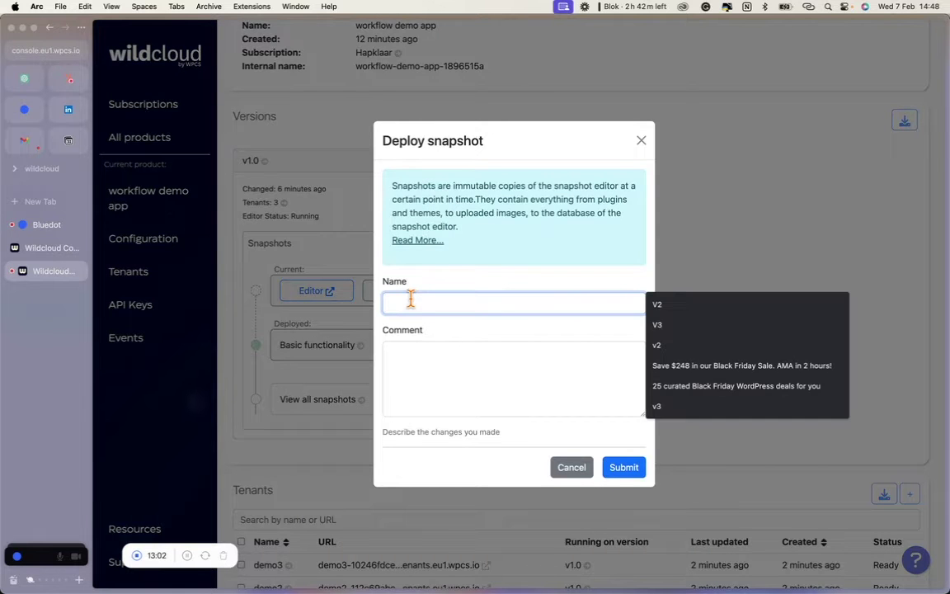
text(yoastadded)
key(Tab)
text(Added the Yoast SEO plugin)
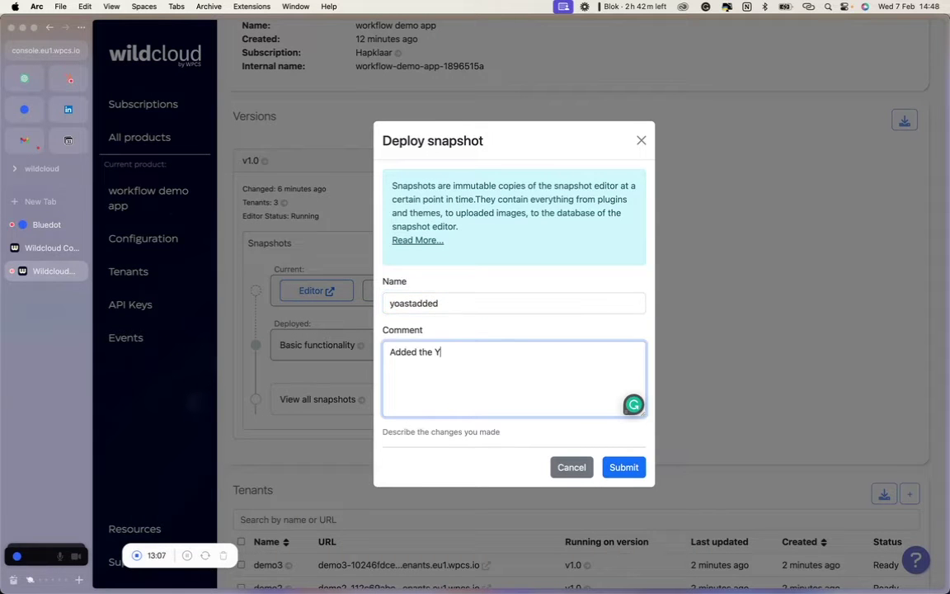
click(626, 470)
- Check the demo1 tenant's WordPress plugin list for Yoast SEO and its activation options
scroll(633, 480, down, 3)
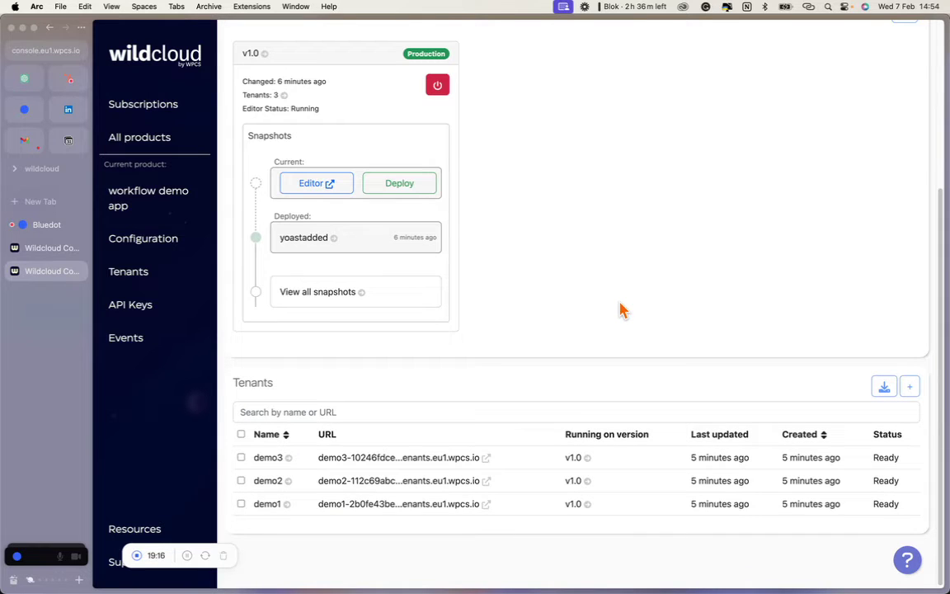
click(268, 505)
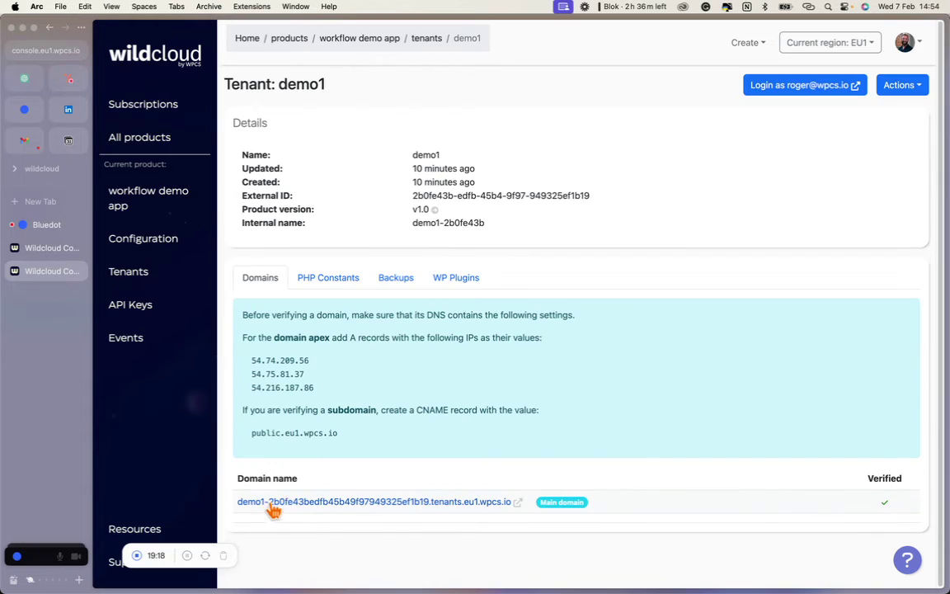
click(448, 285)
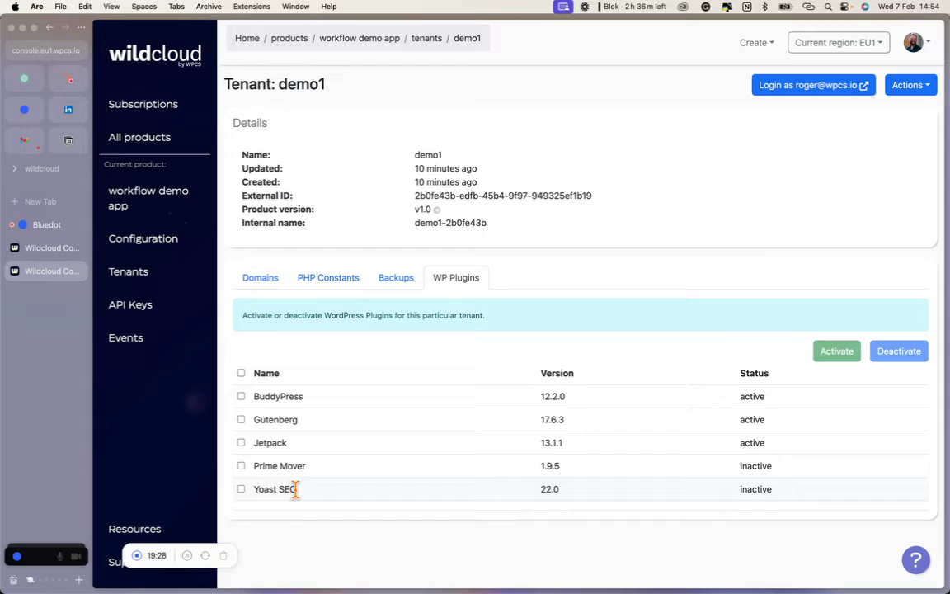
click(241, 490)
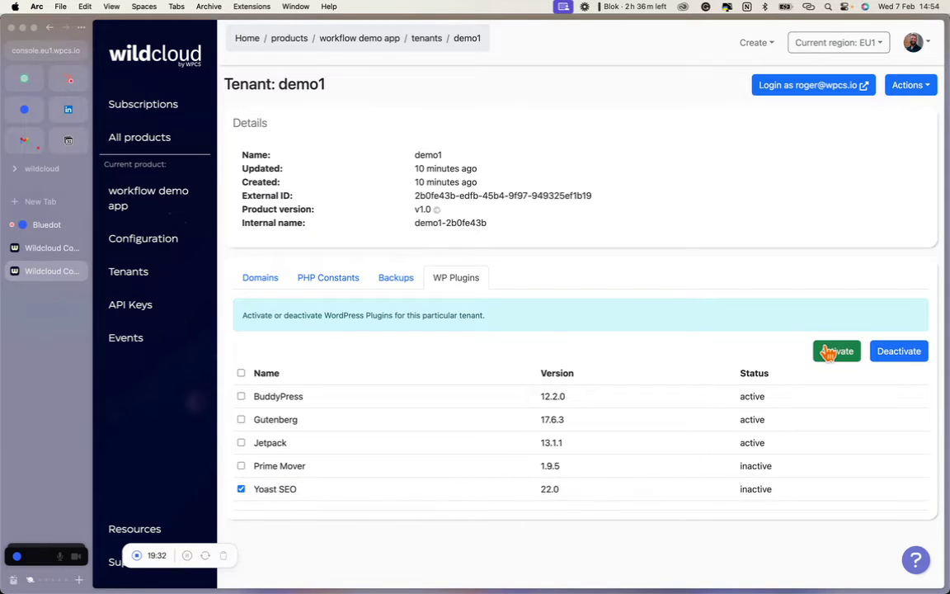
click(242, 490)
- Create a version named "V2" with WordPress 6.4.3 and PHP 8.1, based on v1.0's Basic functionality snapshot
click(165, 191)
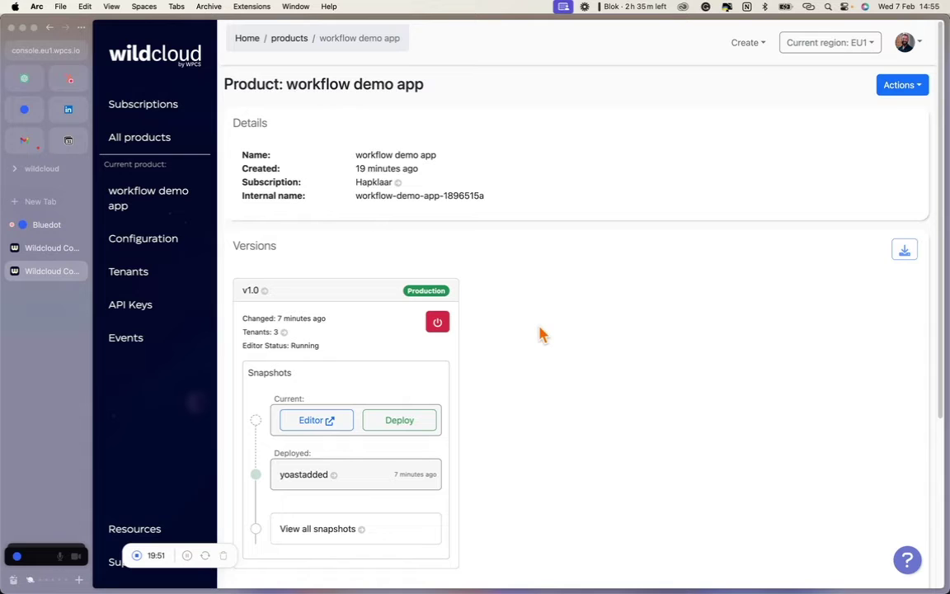
click(907, 87)
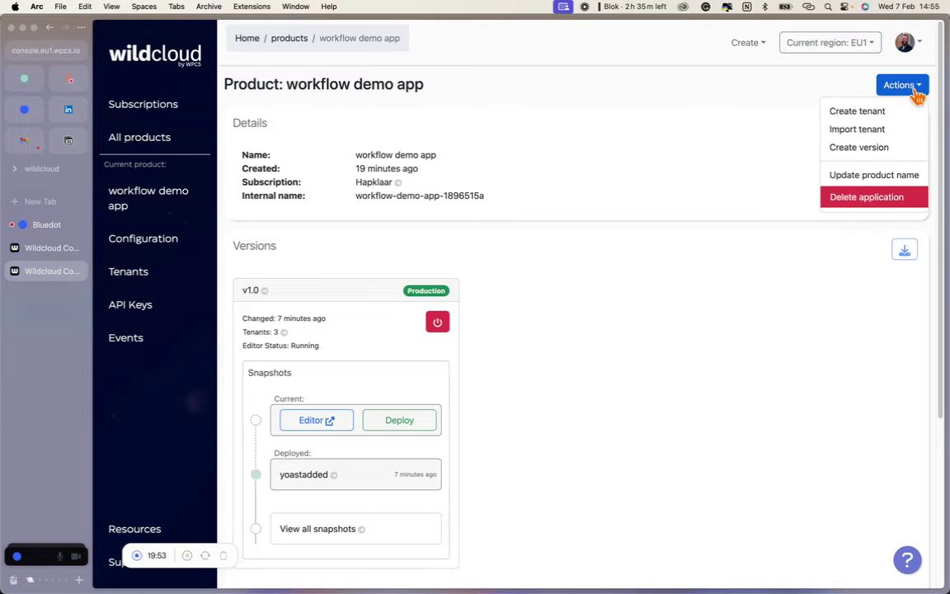
click(893, 148)
click(576, 259)
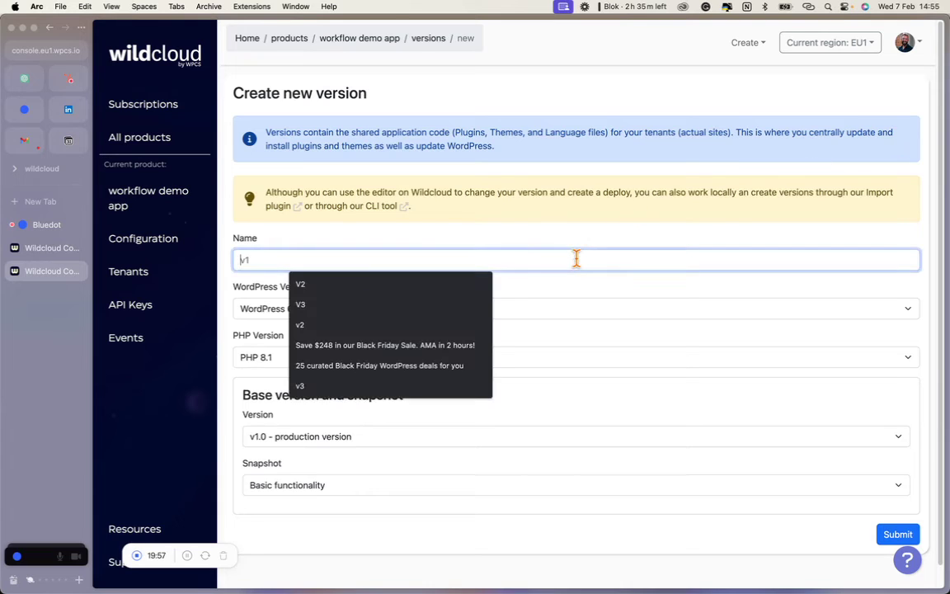
text(V2)
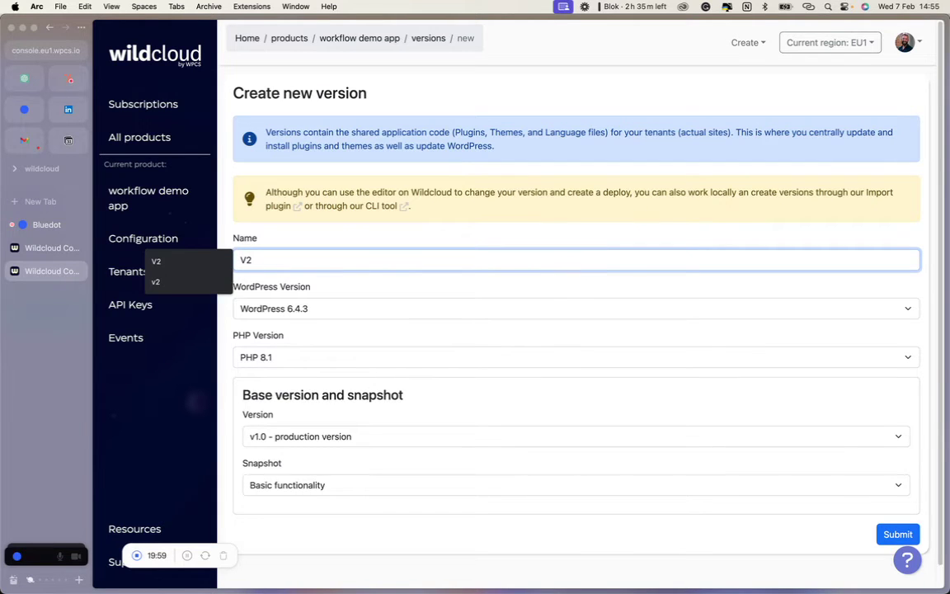
click(558, 316)
click(557, 314)
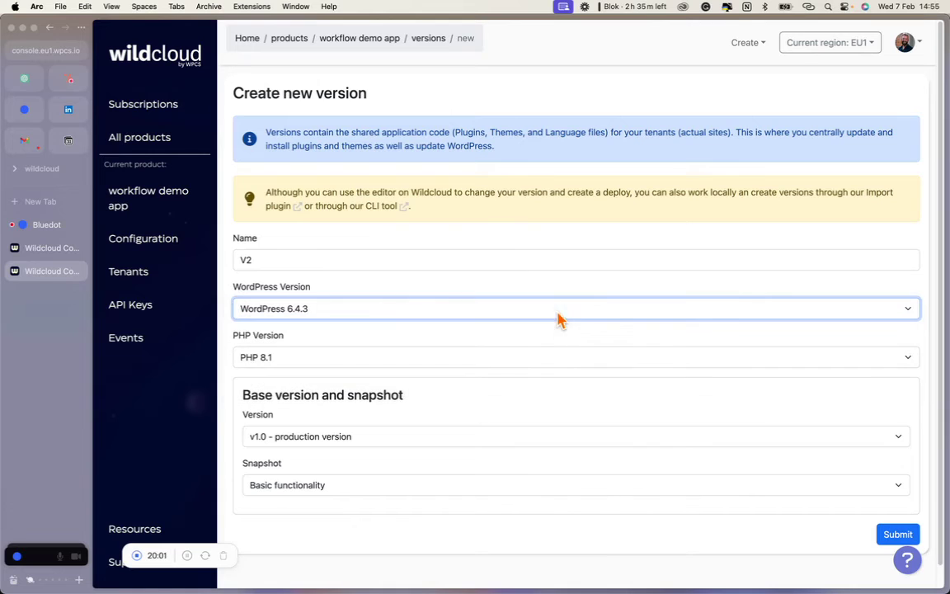
click(546, 358)
click(549, 360)
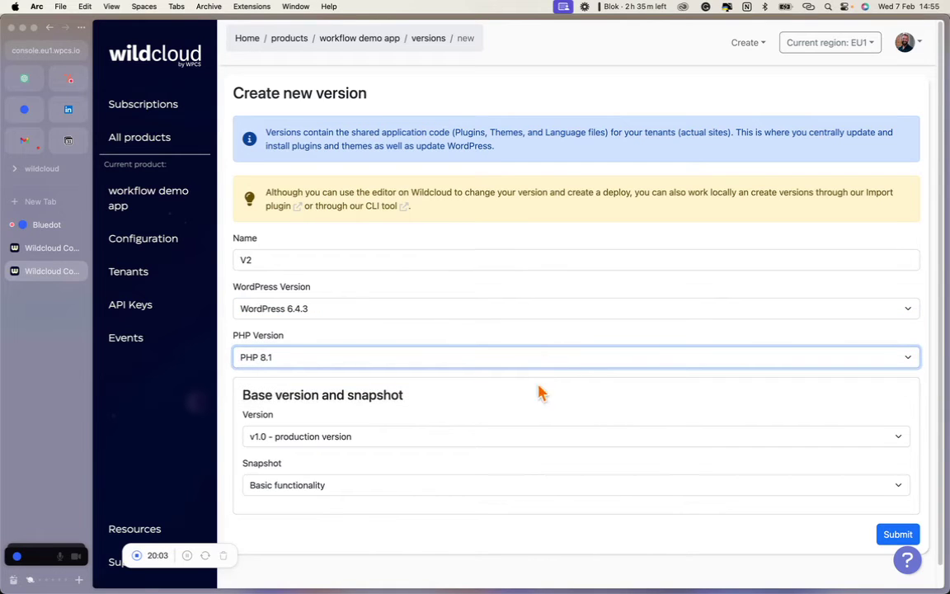
click(502, 488)
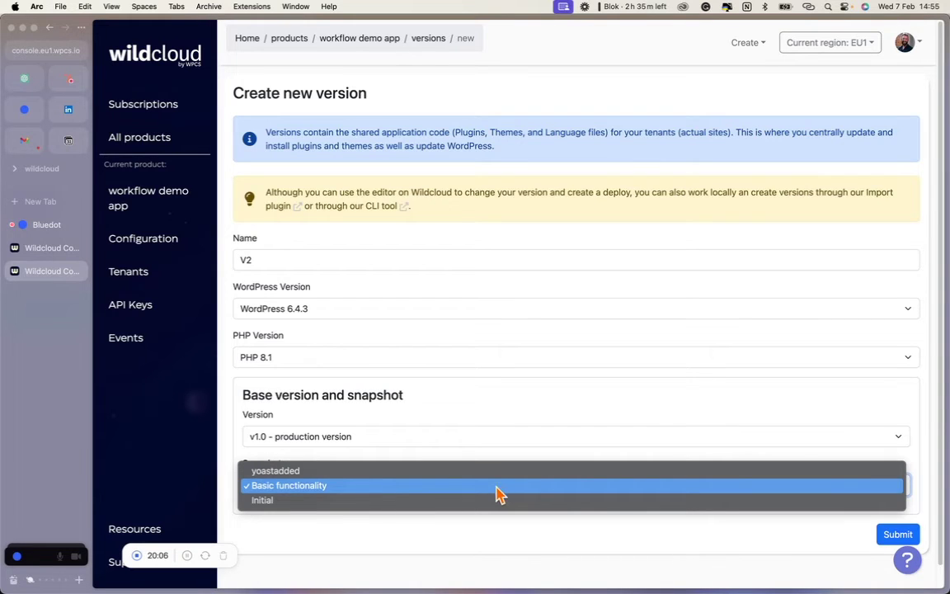
click(496, 493)
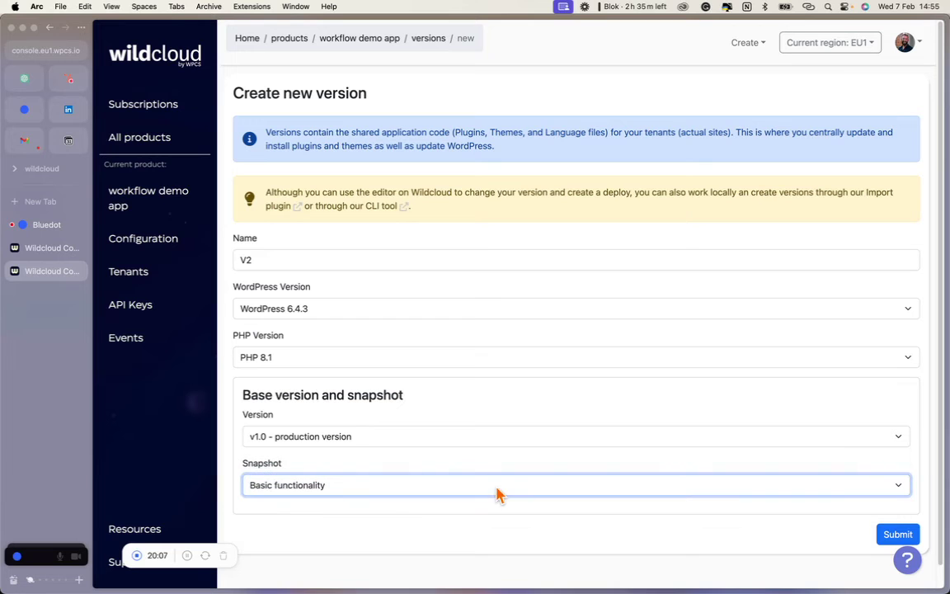
click(896, 536)
- Install and activate the Rank Math SEO plugin in the V2 version's WordPress editor
scroll(666, 495, down, 4)
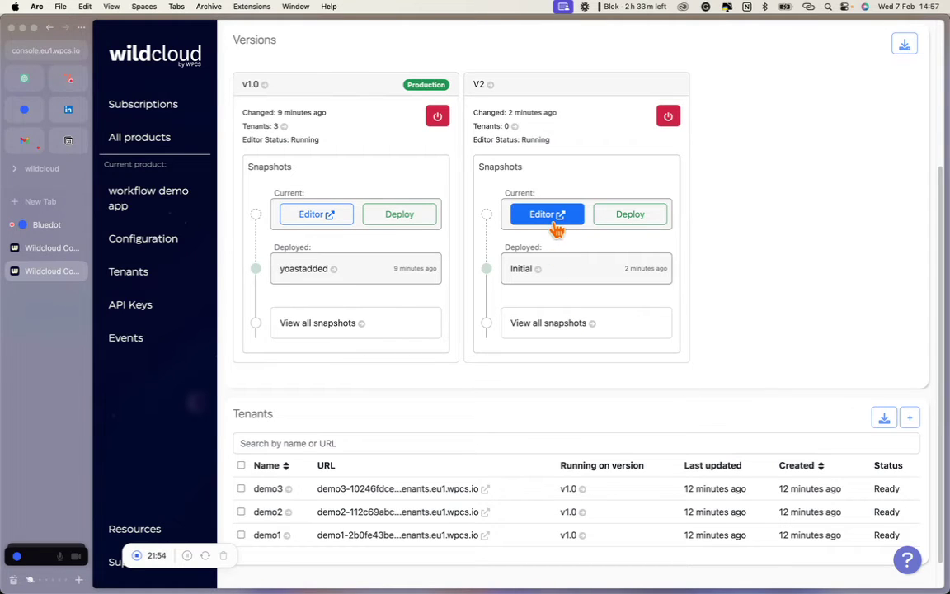
drag(475, 130, 519, 130)
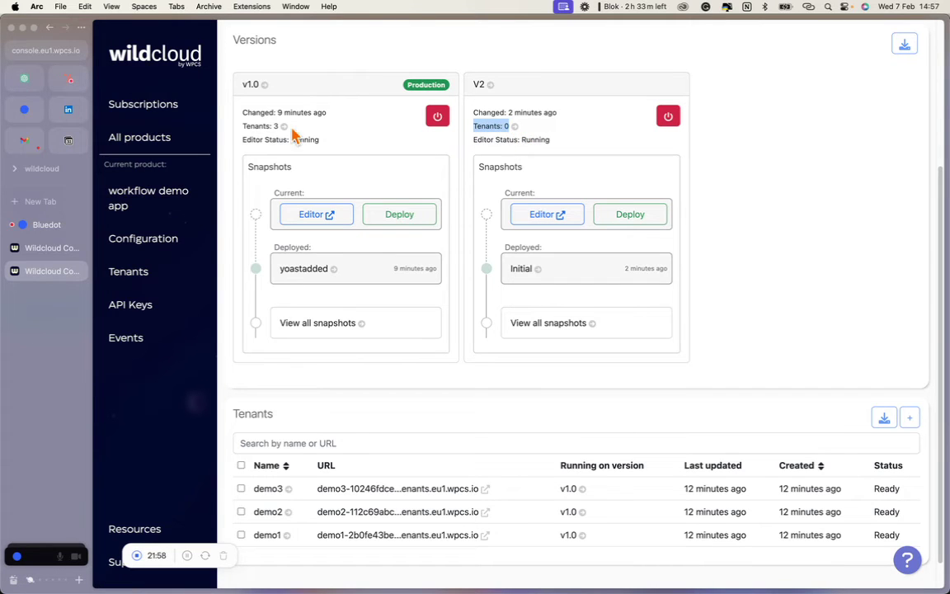
drag(239, 127, 284, 132)
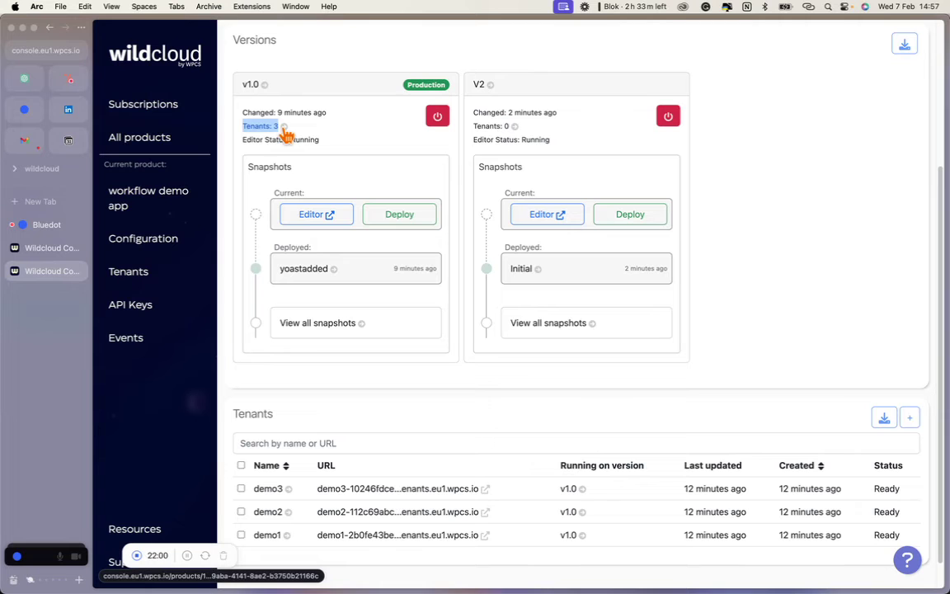
click(525, 213)
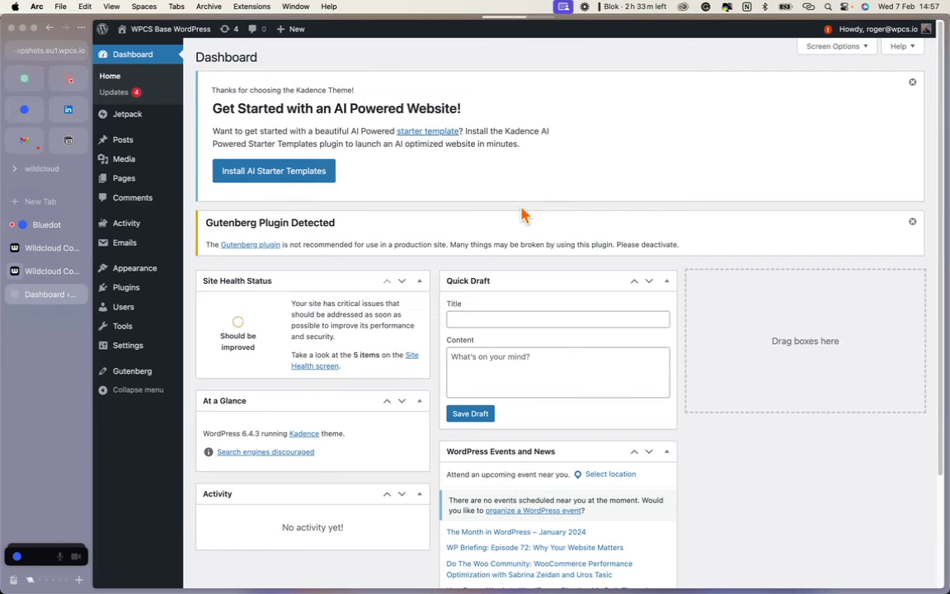
click(124, 292)
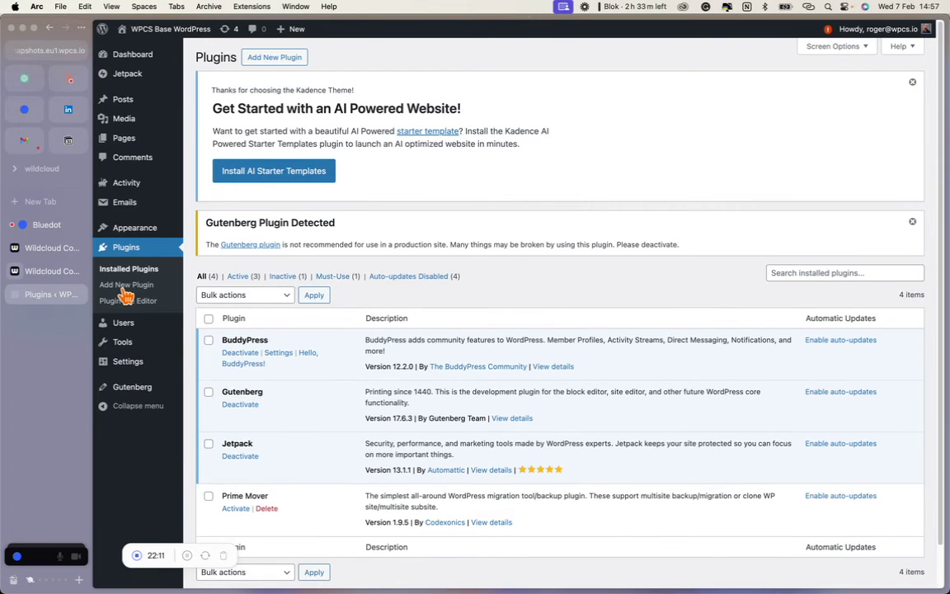
scroll(377, 439, down, 2)
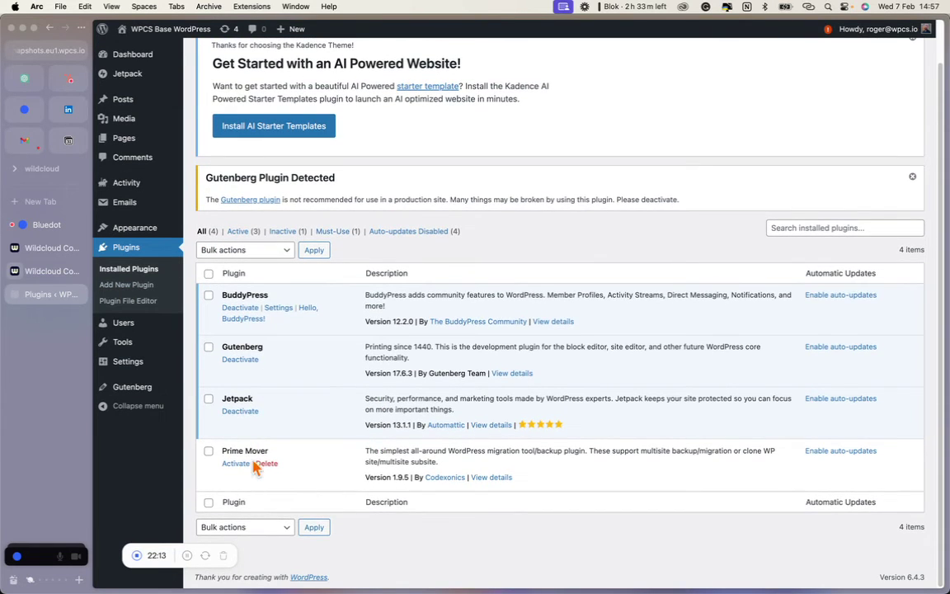
scroll(272, 346, up, 2)
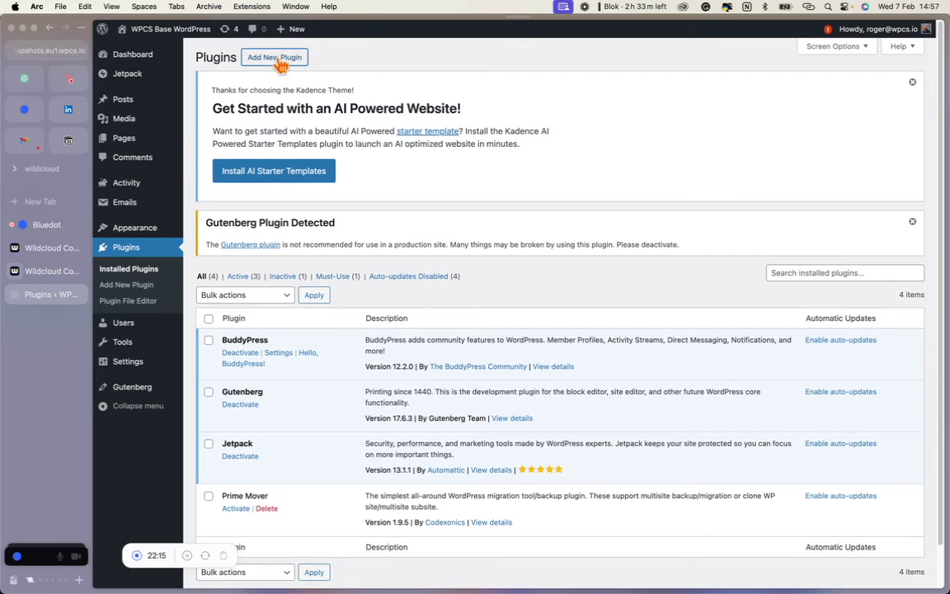
click(274, 58)
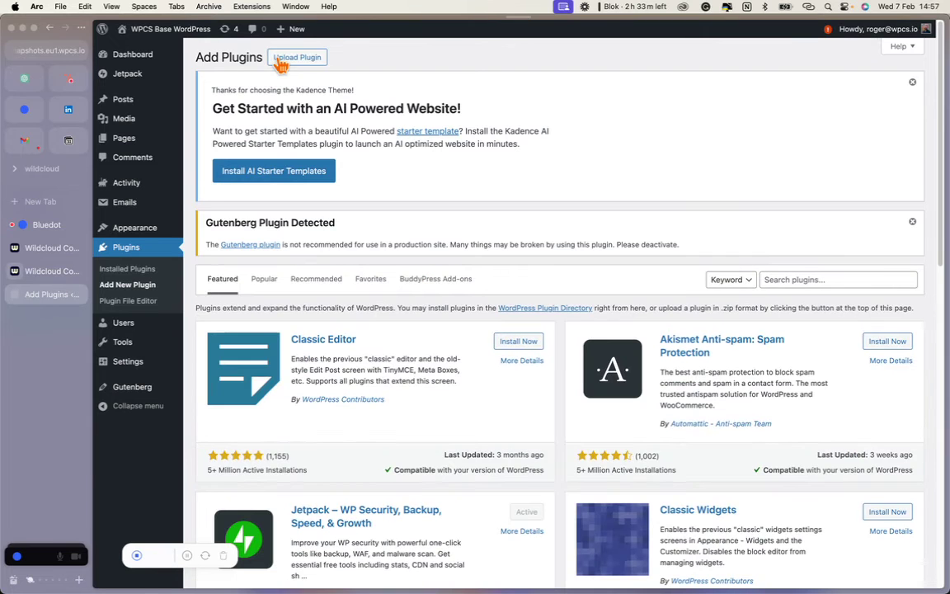
click(791, 279)
text(rankmath)
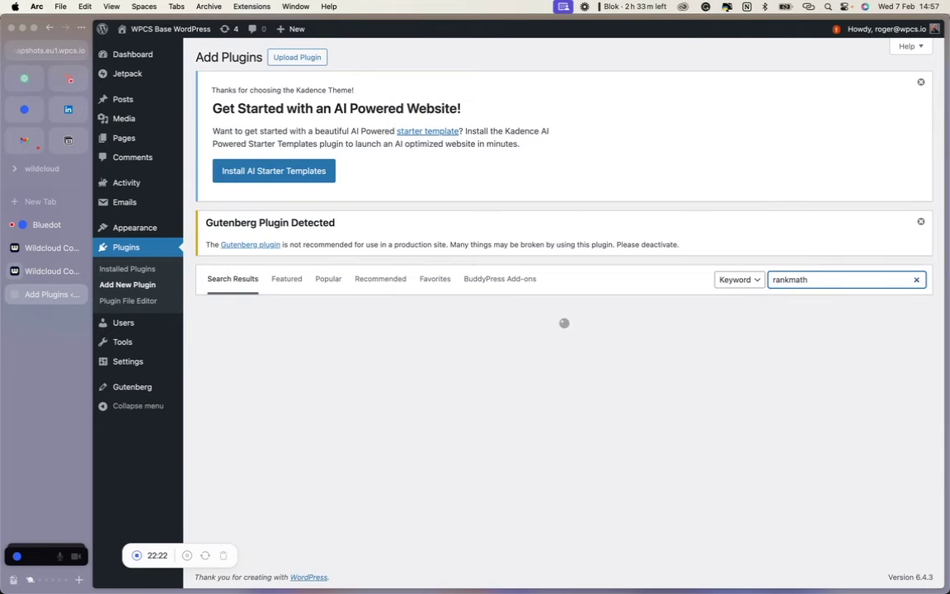
click(528, 347)
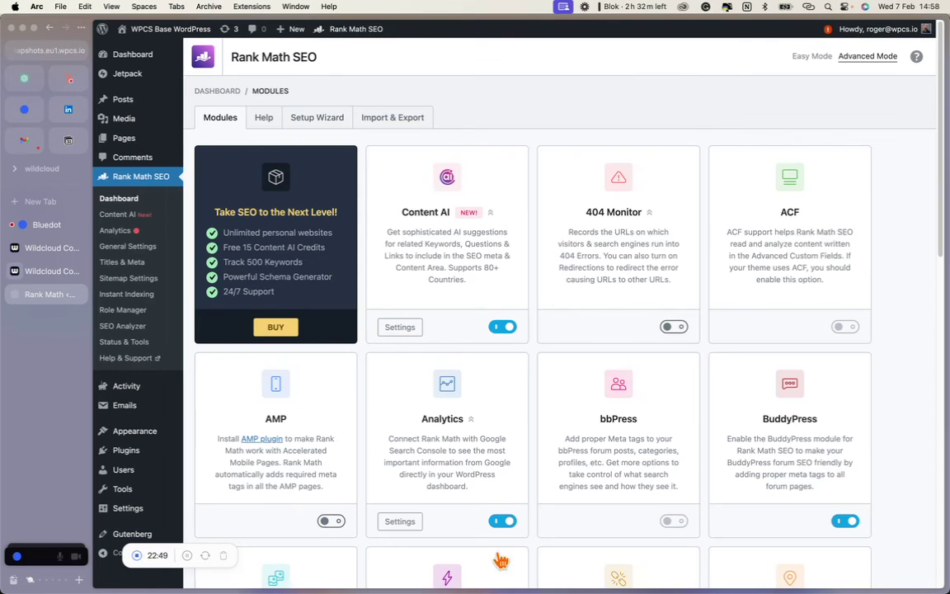
- Deploy a V2 snapshot named "rankmath" with the comment "installed rankmath"
click(79, 294)
click(627, 216)
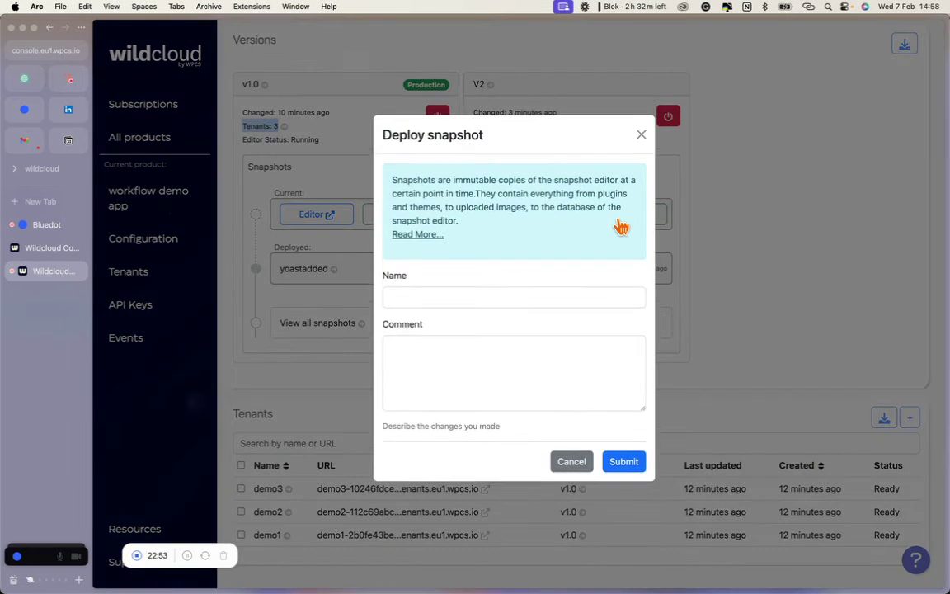
click(512, 305)
text(rankmath)
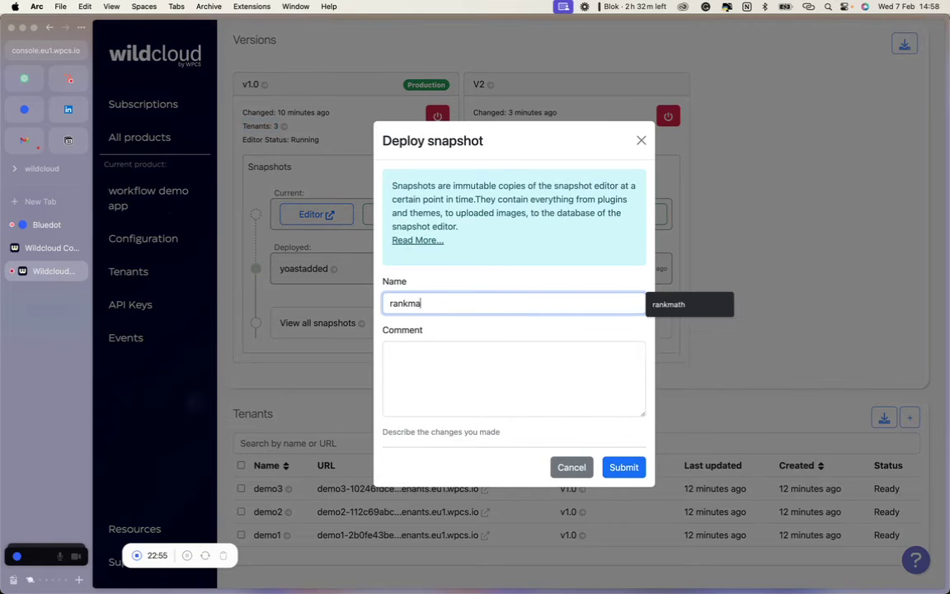
key(Tab)
text(installed r)
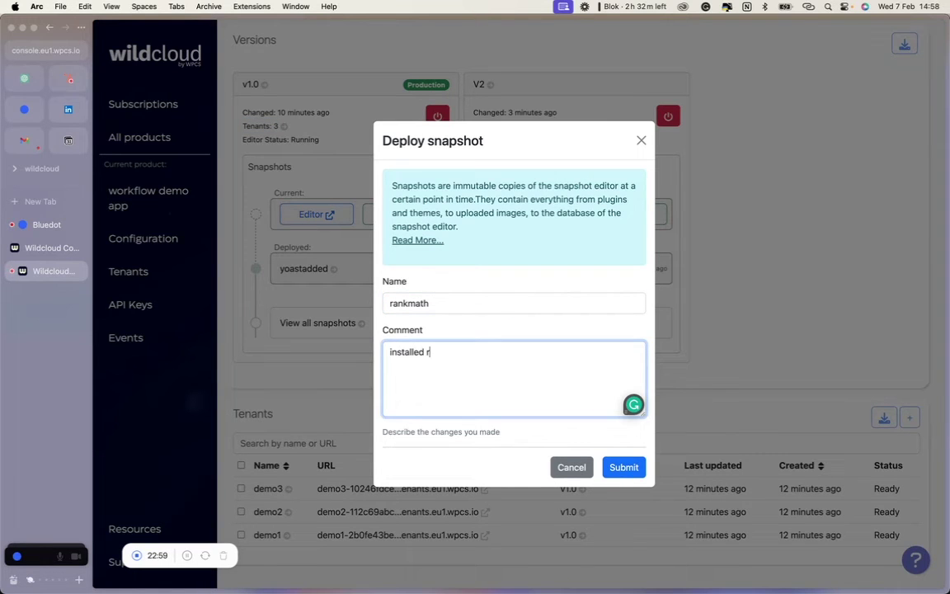
text(ankmath)
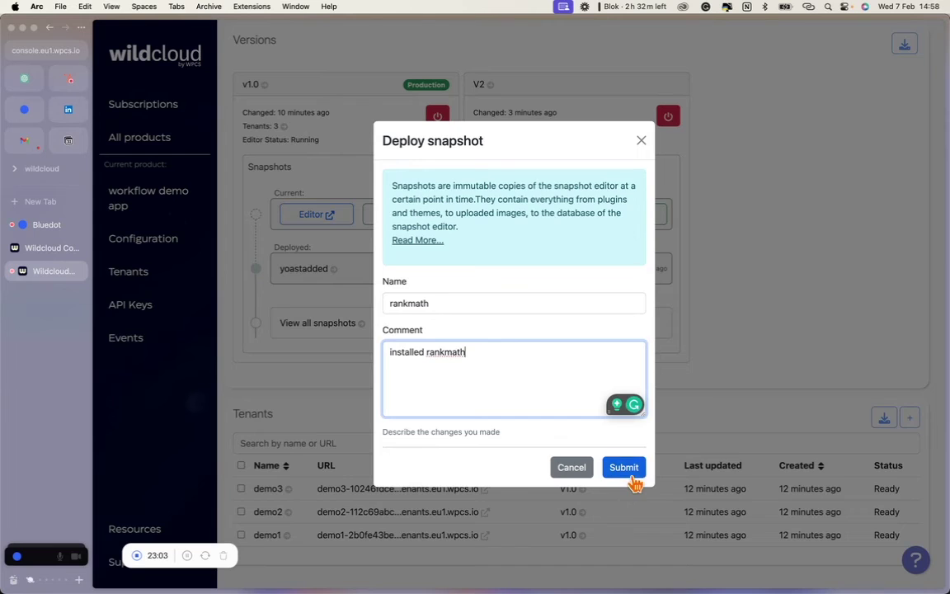
click(632, 475)
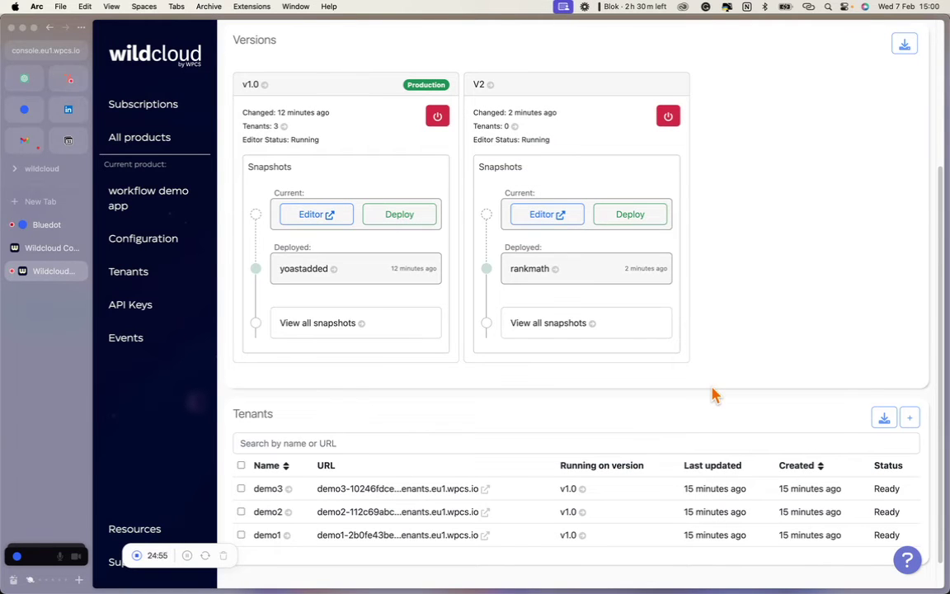
- Create a tenant named "demo4" on version V2 using the rankmath snapshot
scroll(715, 394, up, 5)
click(900, 85)
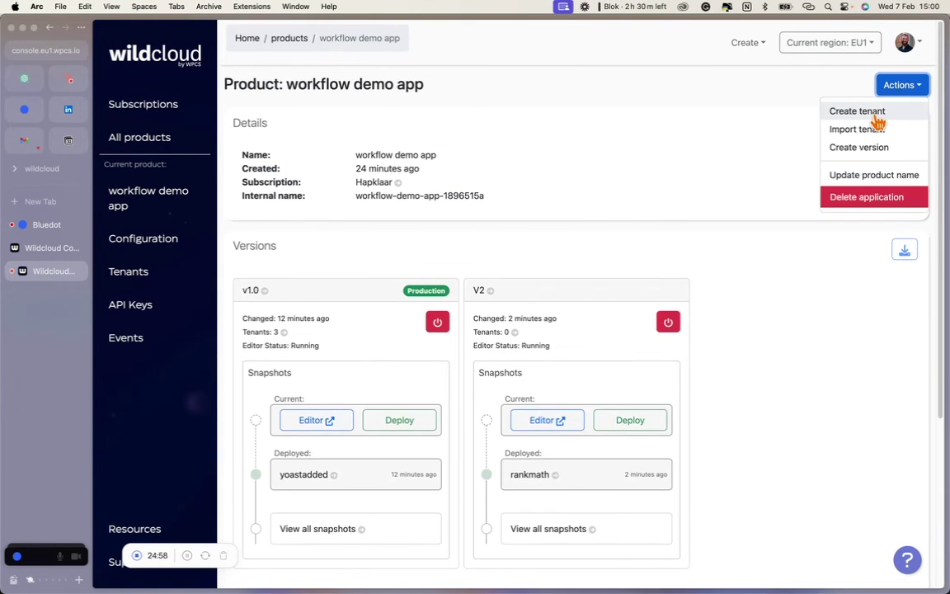
click(876, 115)
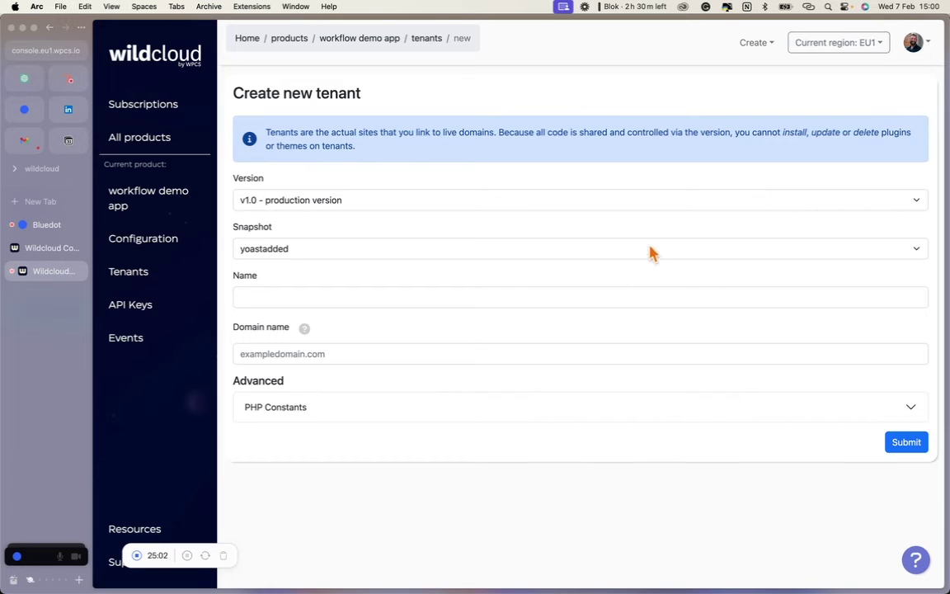
click(651, 202)
click(631, 217)
click(618, 249)
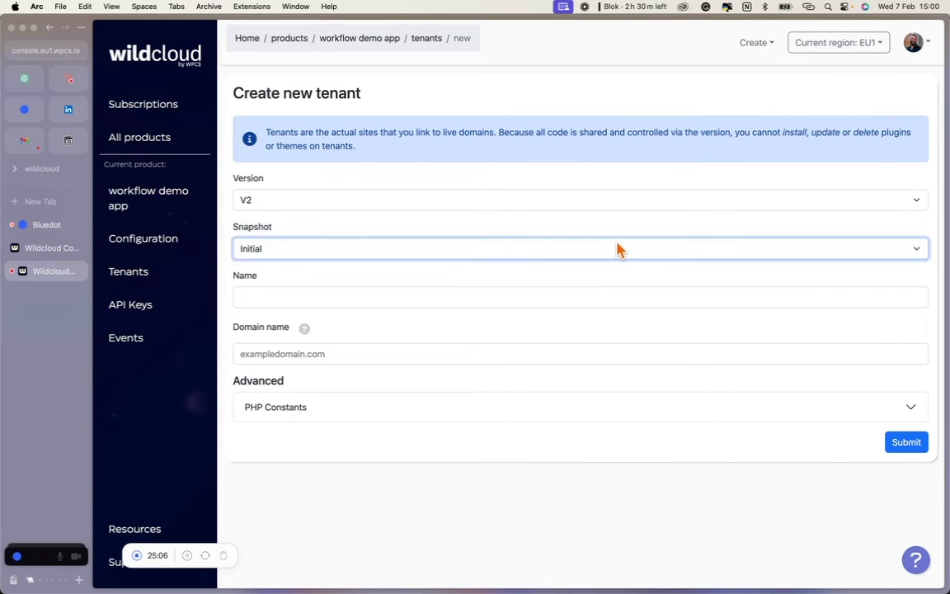
click(610, 233)
click(592, 295)
text(demo4)
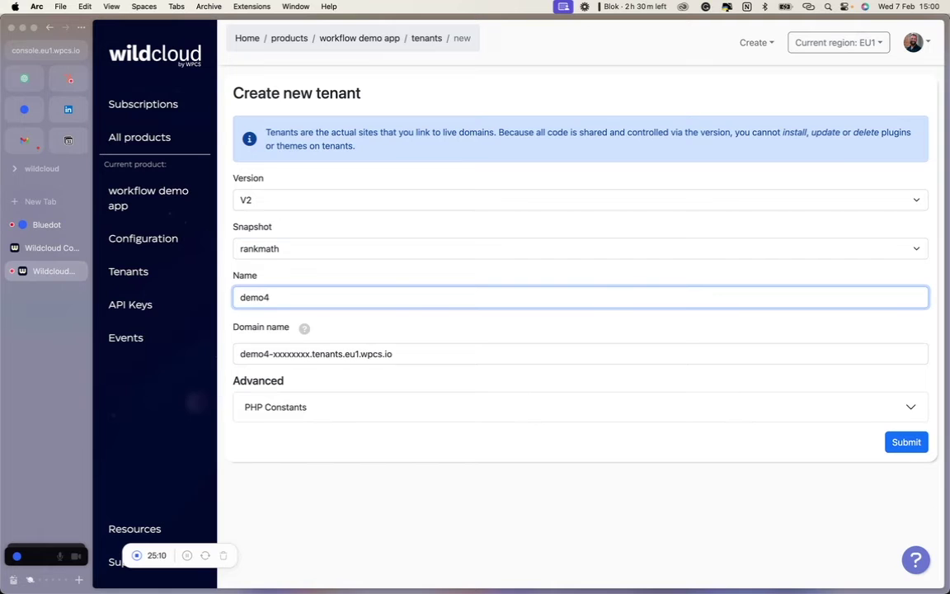
click(905, 442)
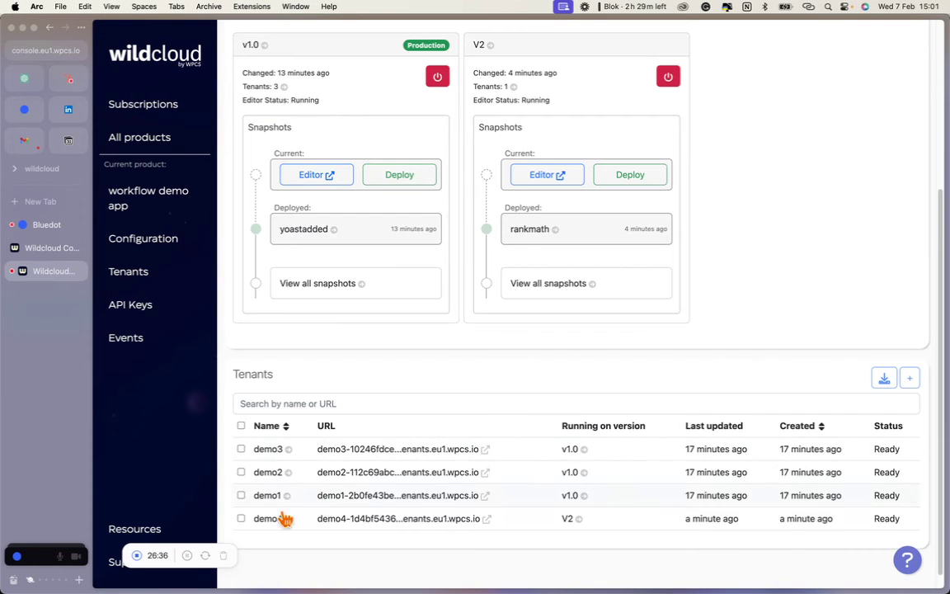
- Check the demo4 tenant's WordPress plugin list for Rank Math SEO, and return to the workflow demo app overview
click(262, 520)
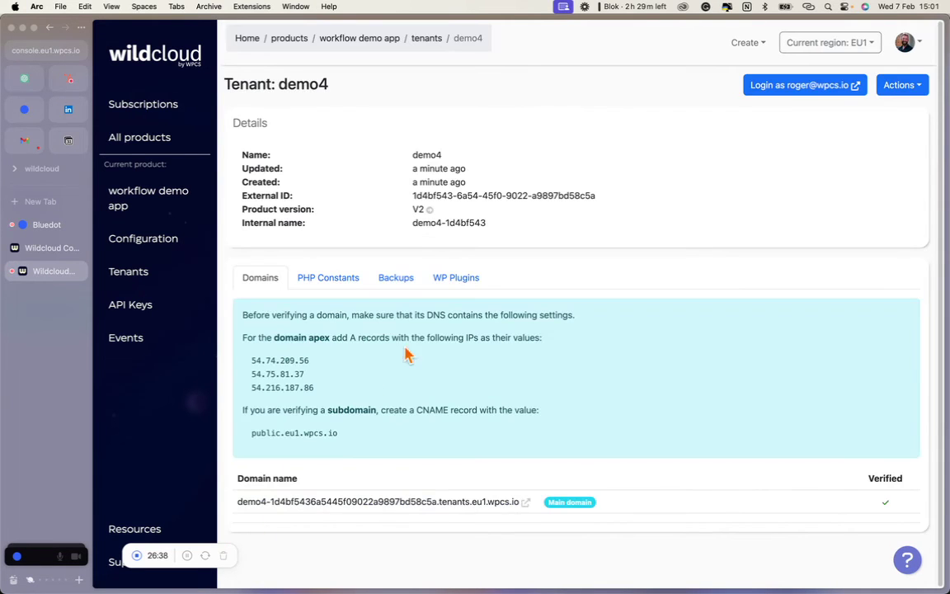
click(453, 281)
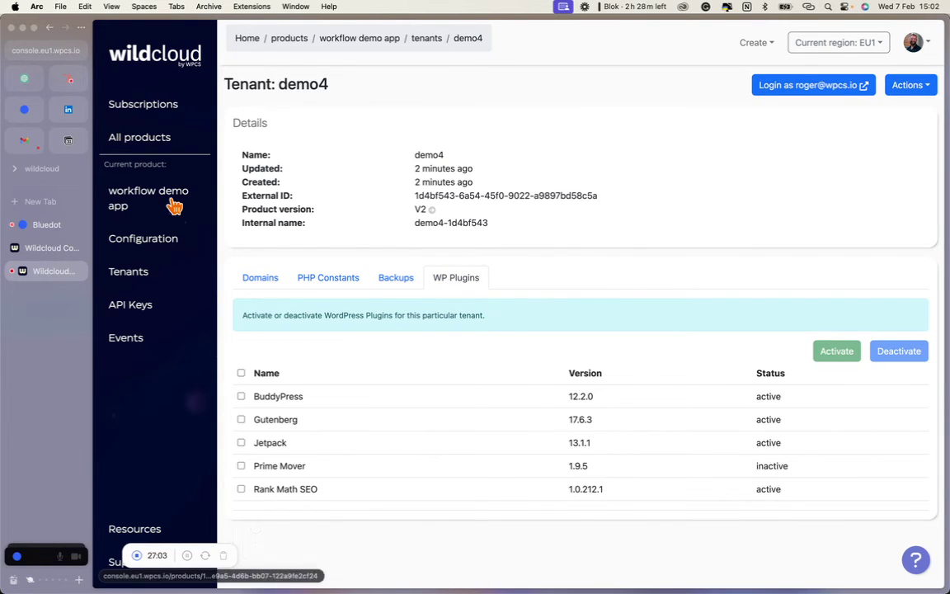
click(173, 204)
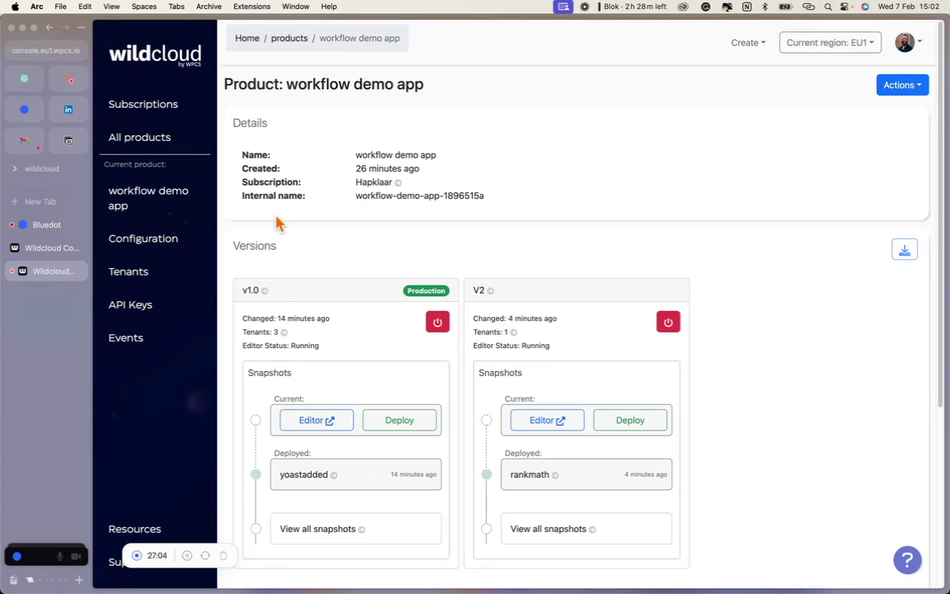
- Create a tenant snapshot of demo1 named "demo1" with the comment "demo1 clone" and the group name "demo1"
scroll(286, 231, down, 6)
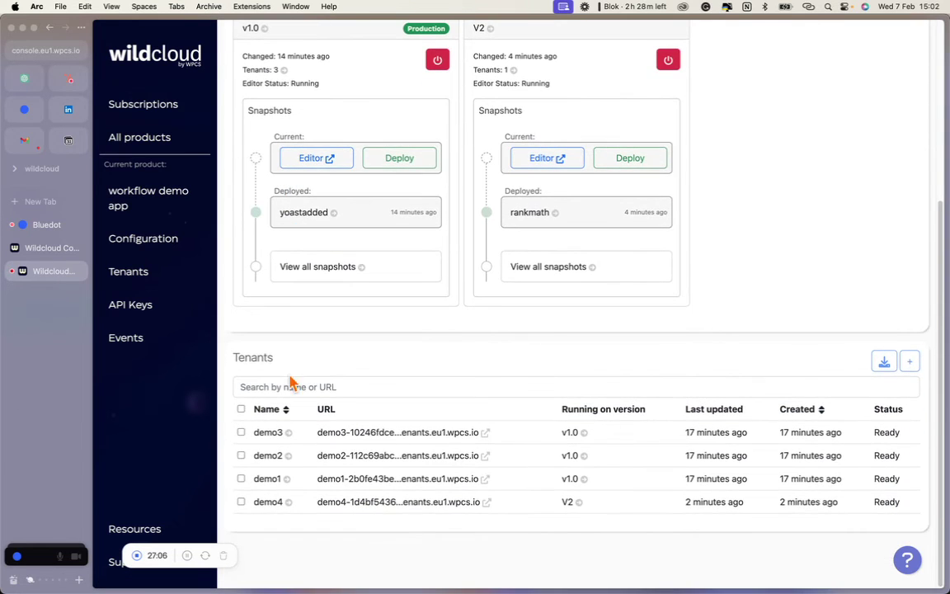
click(268, 479)
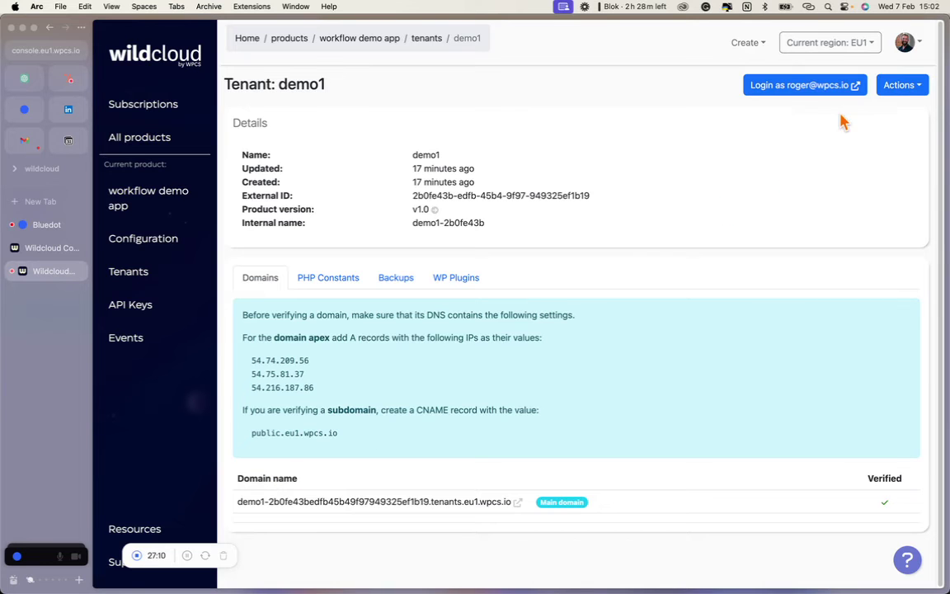
click(898, 92)
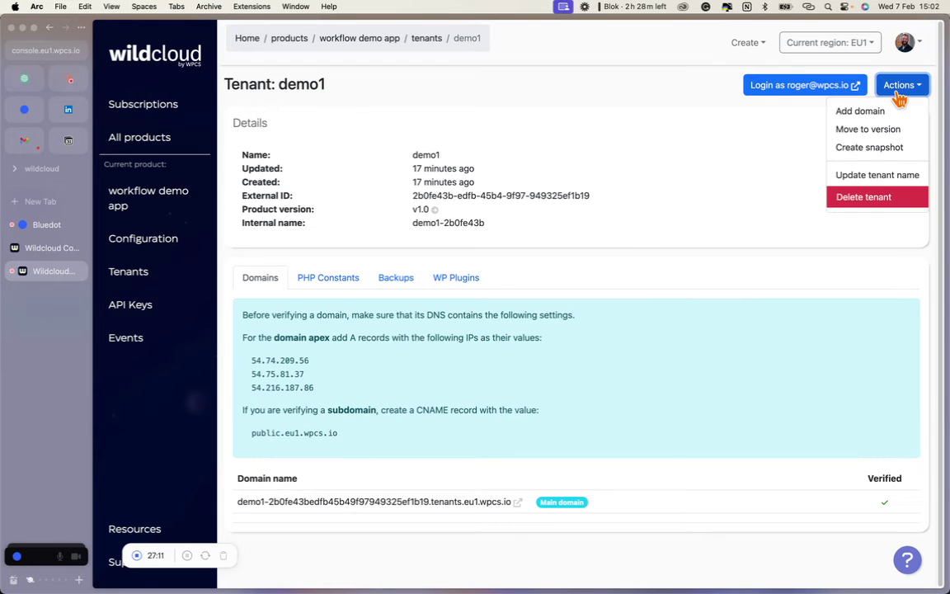
click(869, 148)
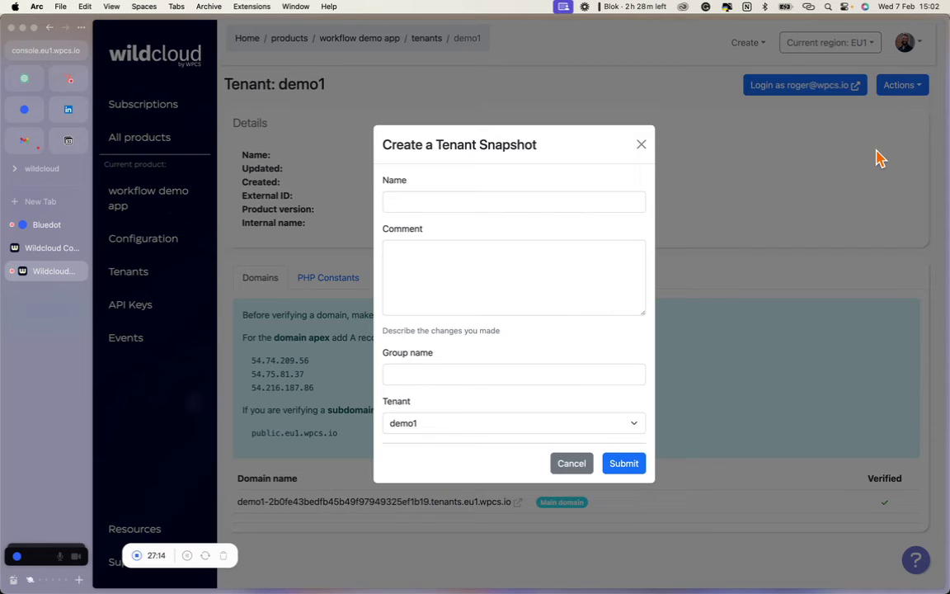
click(550, 202)
text(demo1)
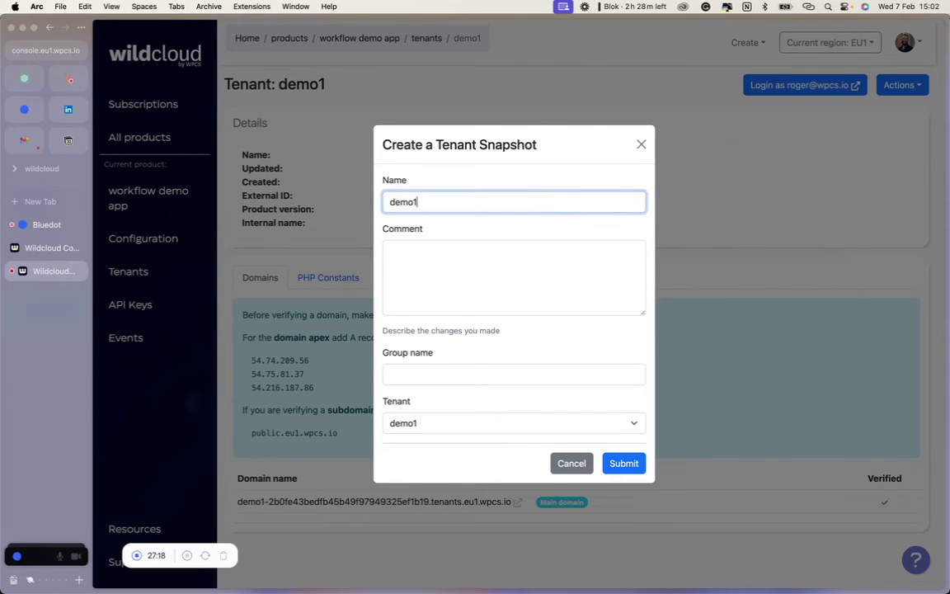
key(super+a)
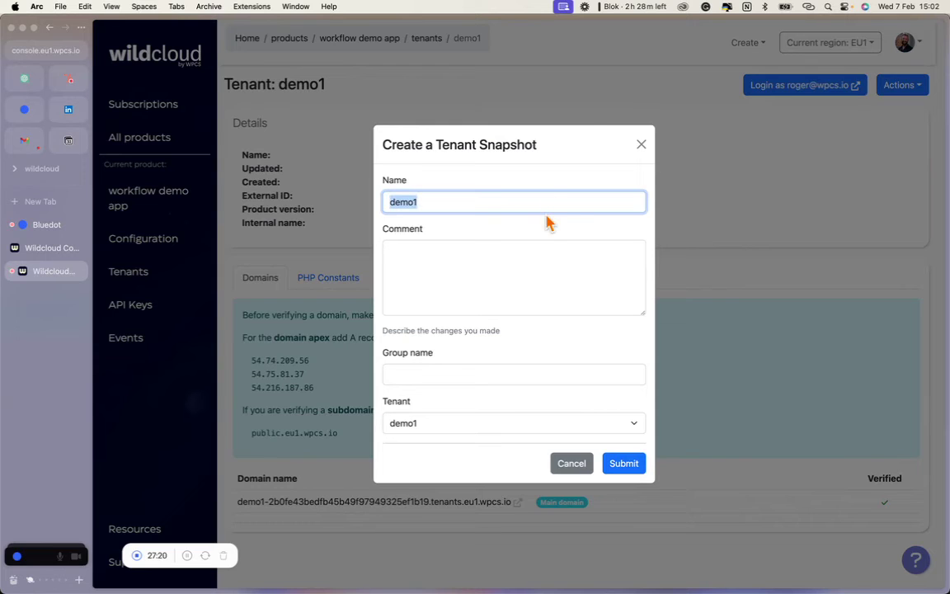
click(536, 248)
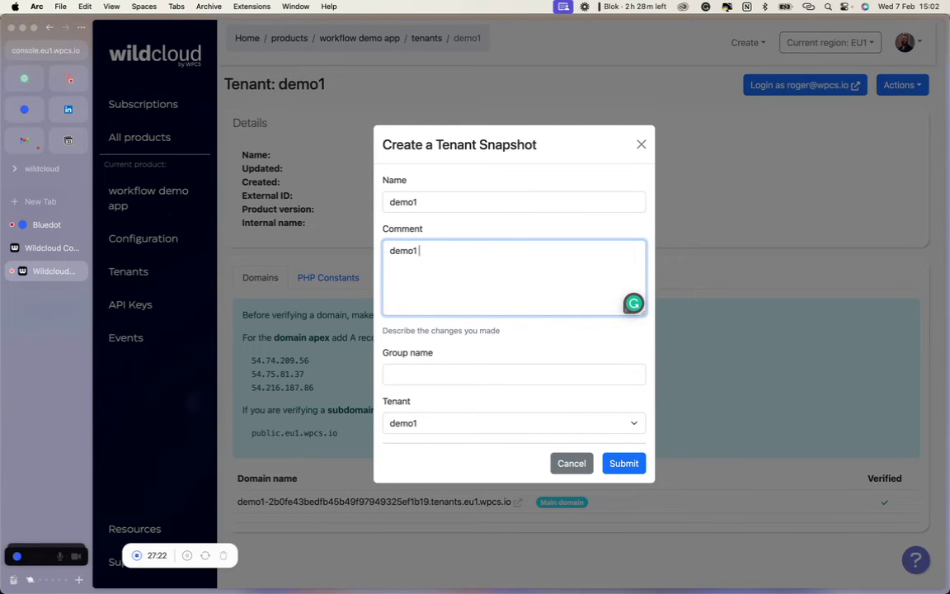
click(467, 373)
text(demo1)
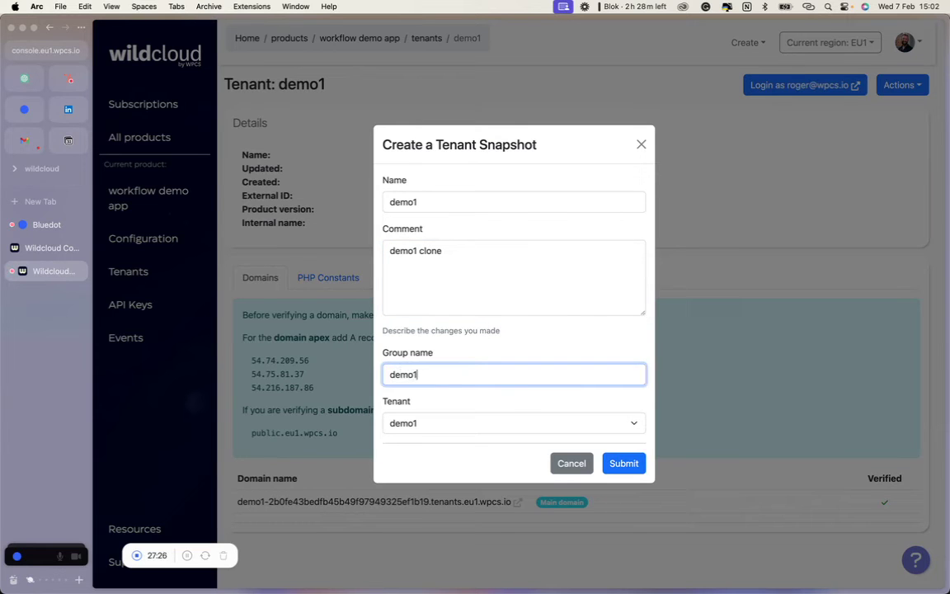
click(624, 462)
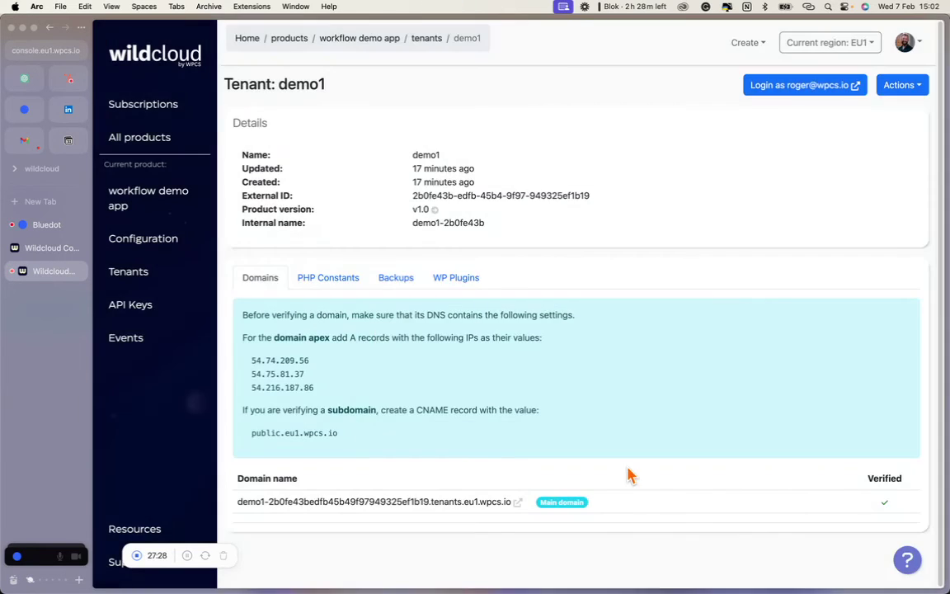
- Check version v1.0's tenant snapshots for the new demo1 snapshot
click(185, 198)
scroll(333, 248, down, 4)
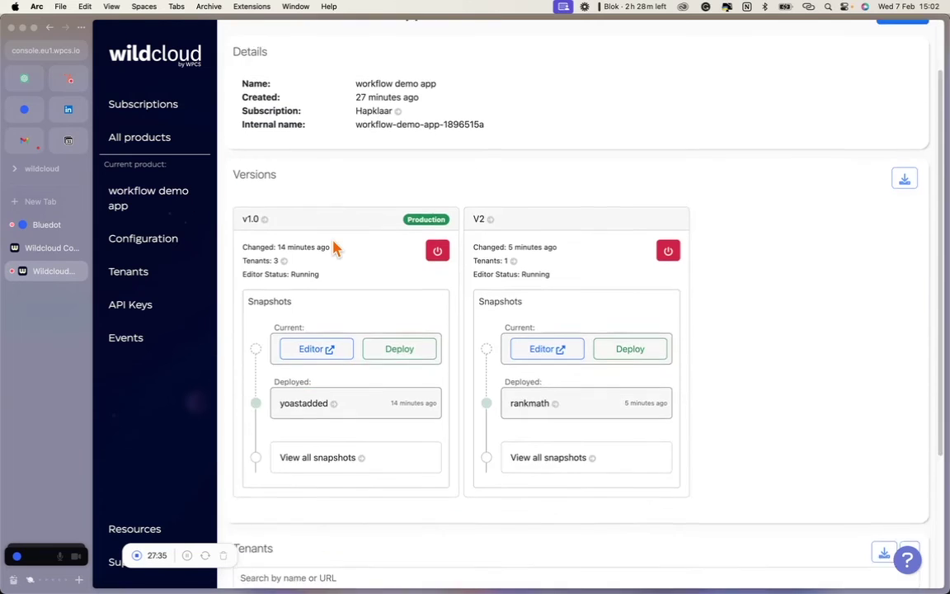
click(312, 380)
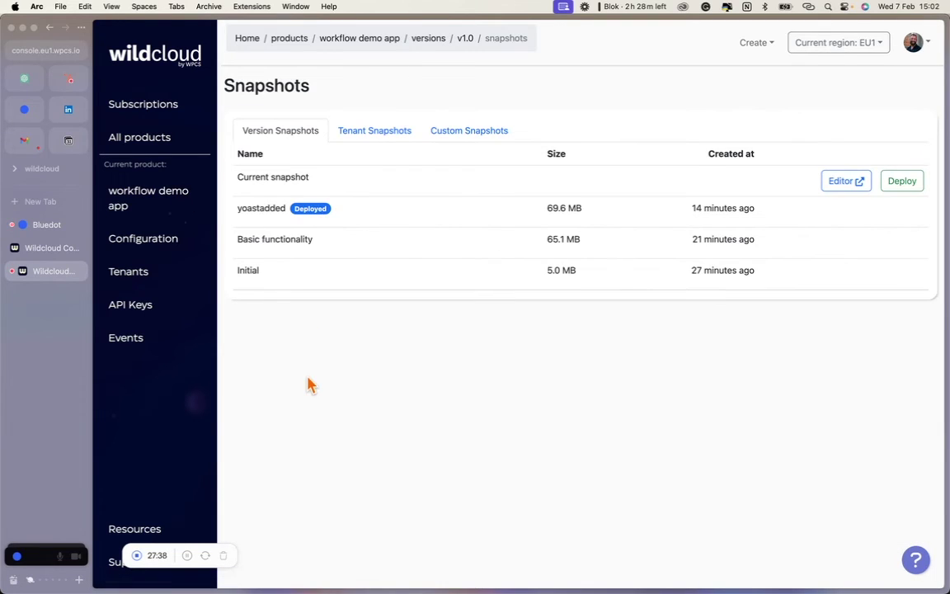
click(389, 136)
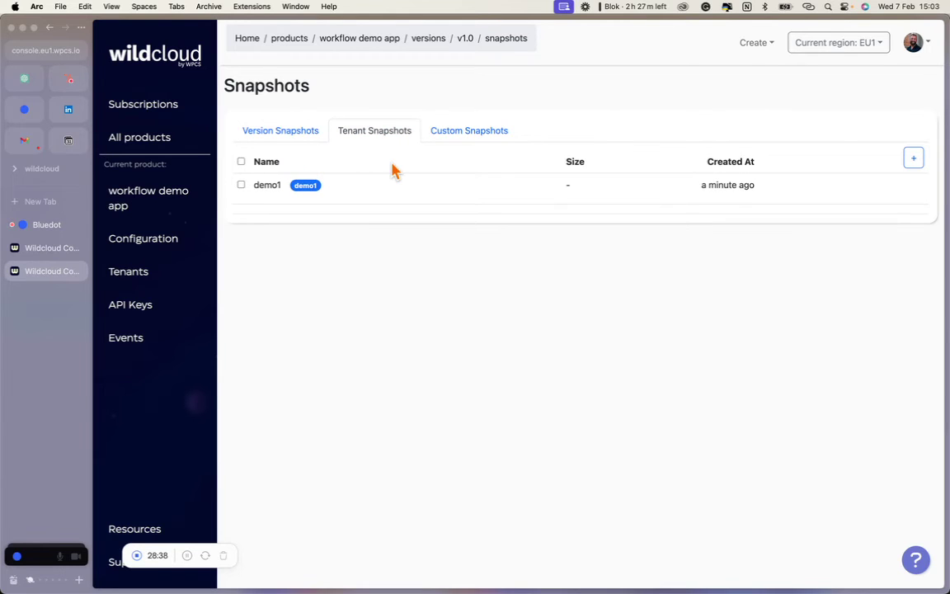
- Create a tenant named "demo1clone" on the v1.0 production version from the demo1 tenant snapshot
click(154, 204)
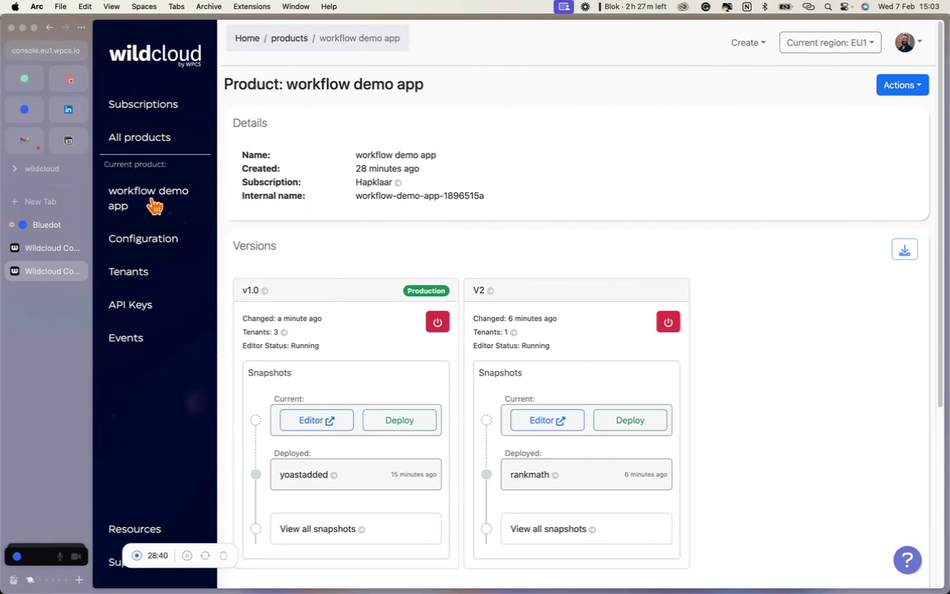
click(904, 87)
click(858, 111)
click(542, 252)
click(542, 255)
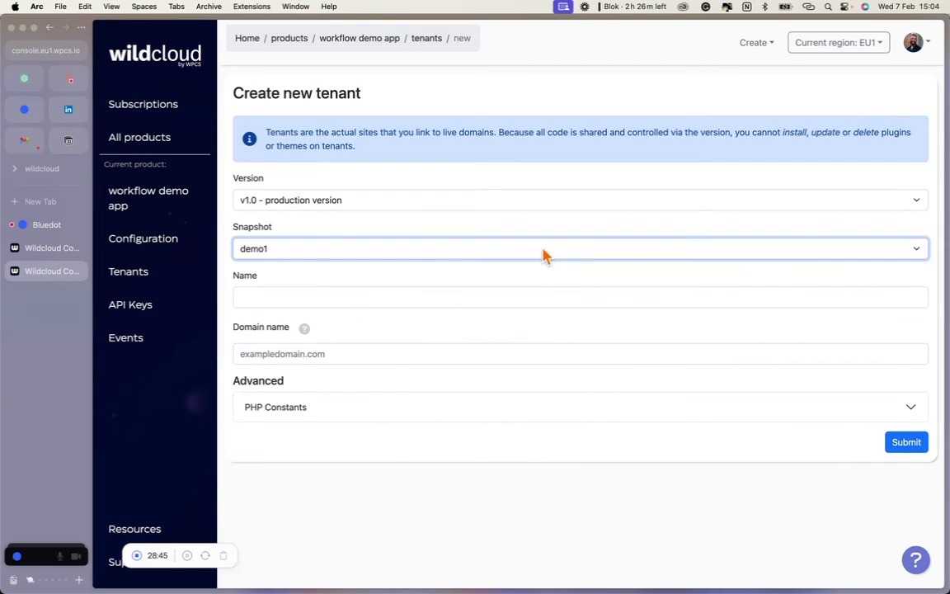
click(530, 297)
text(demo1clone)
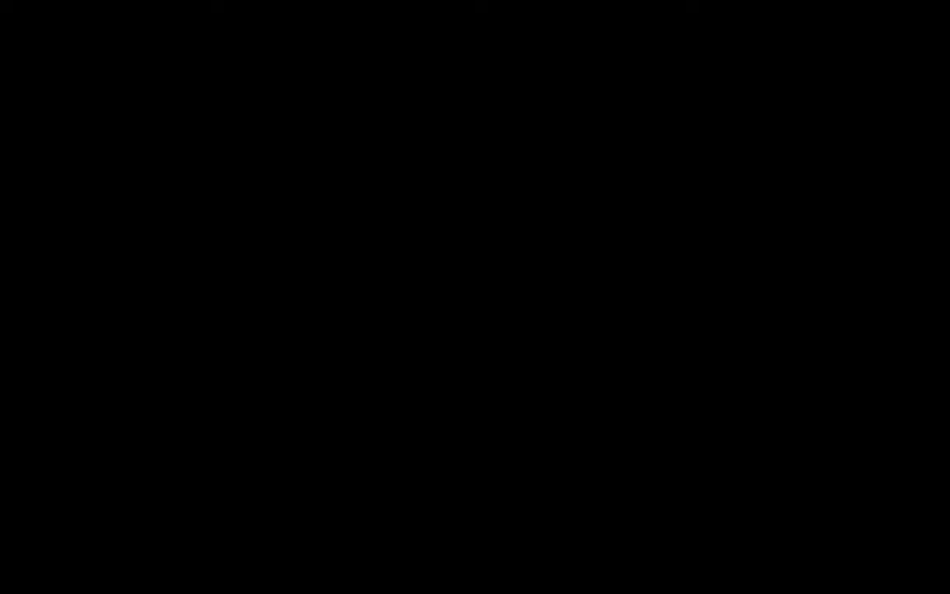
- Move the demo1clone tenant to version V2
click(241, 478)
click(889, 367)
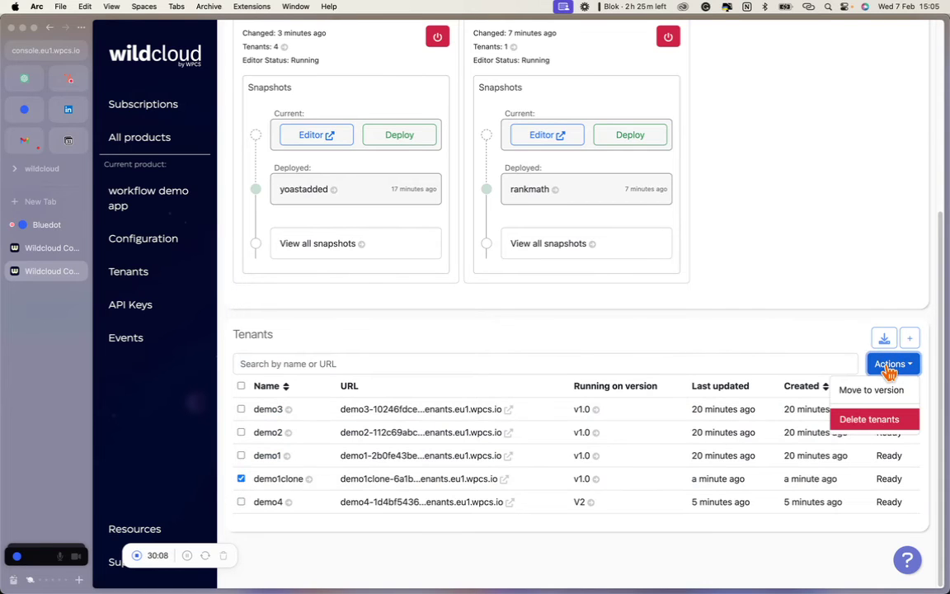
click(879, 389)
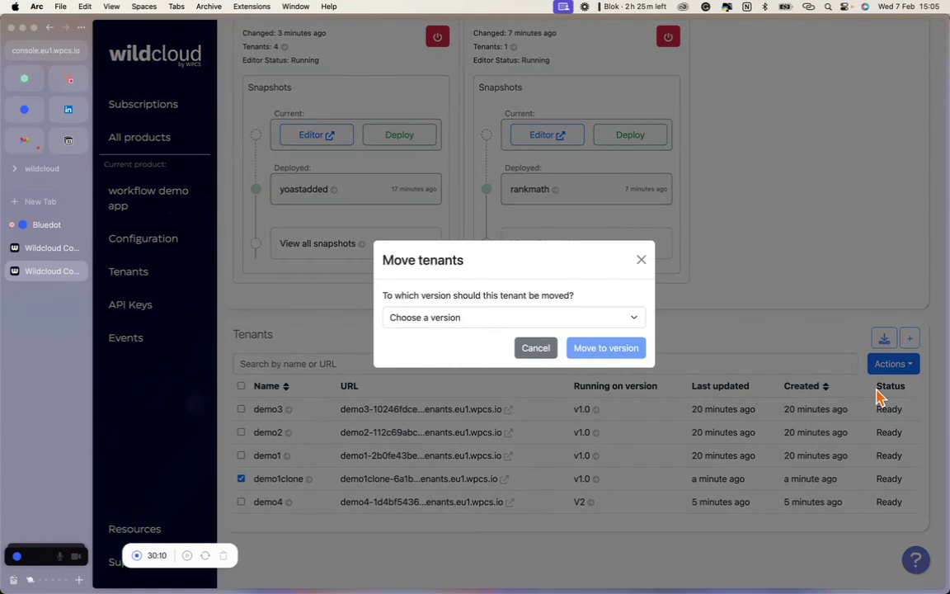
click(592, 322)
click(582, 348)
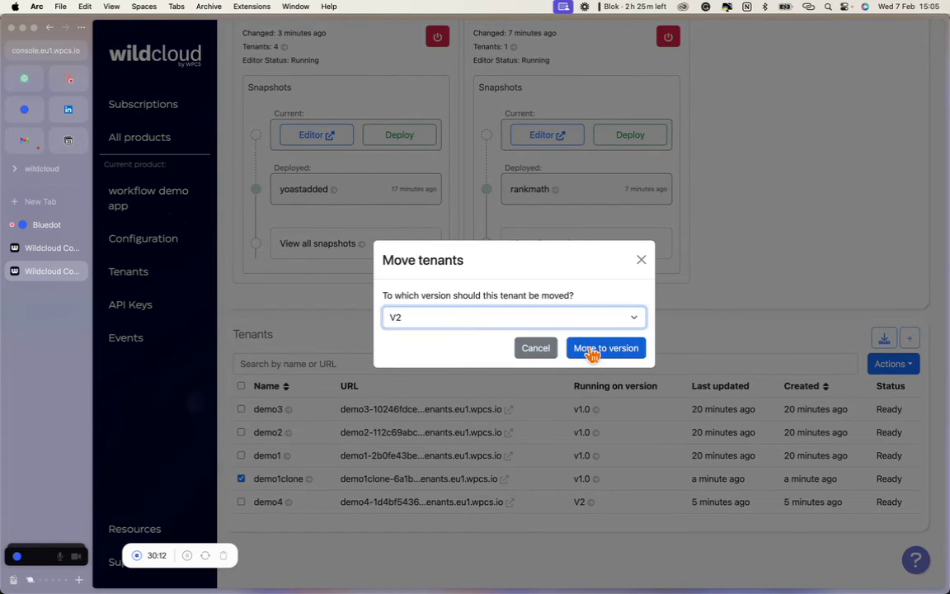
click(587, 350)
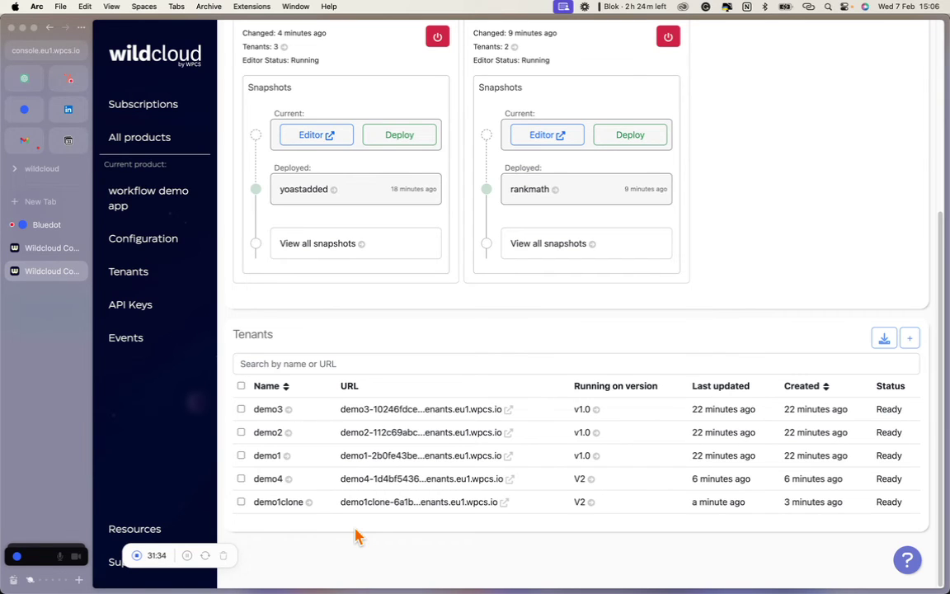
- Activate the Rank Math SEO plugin for the demo1clone tenant
click(280, 502)
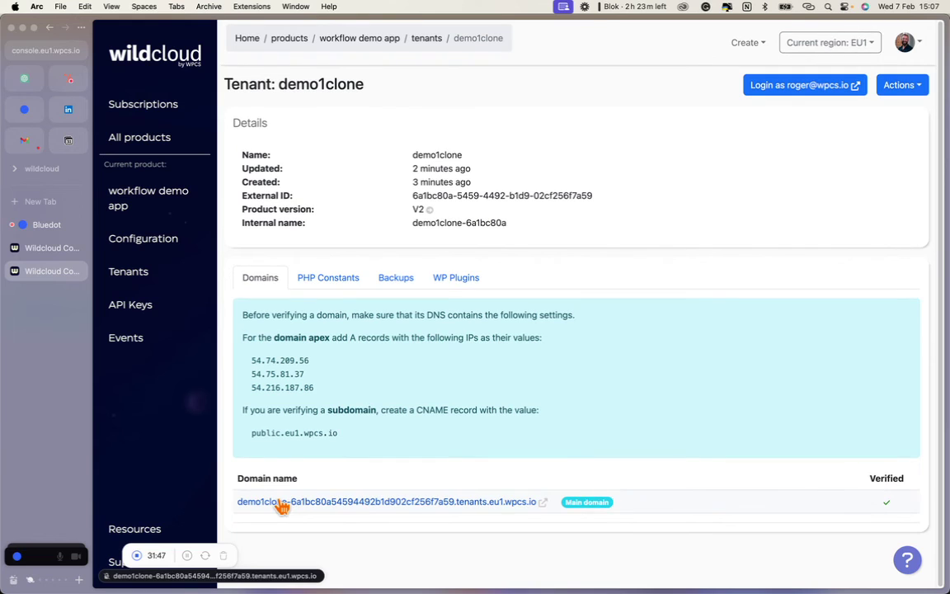
click(455, 280)
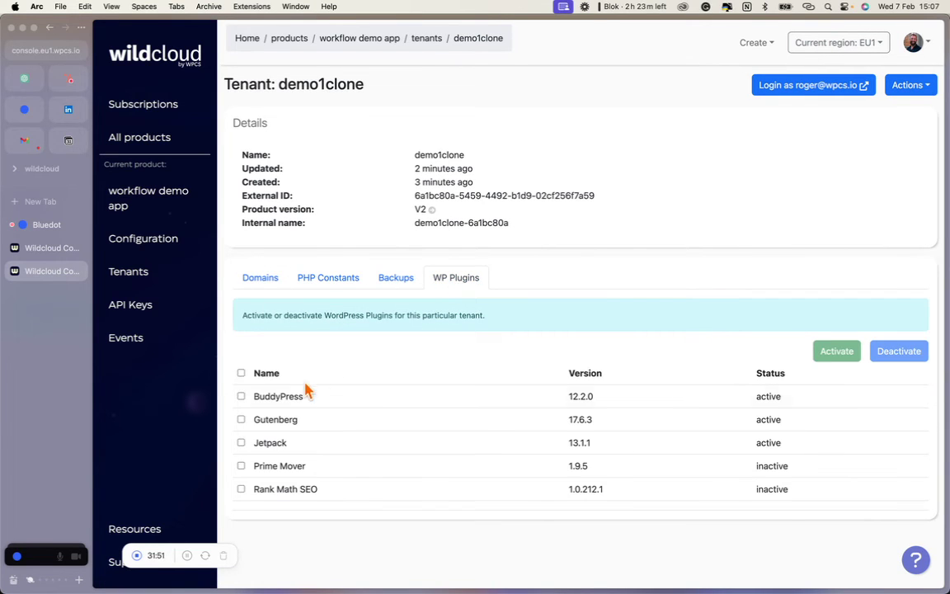
click(241, 489)
click(833, 352)
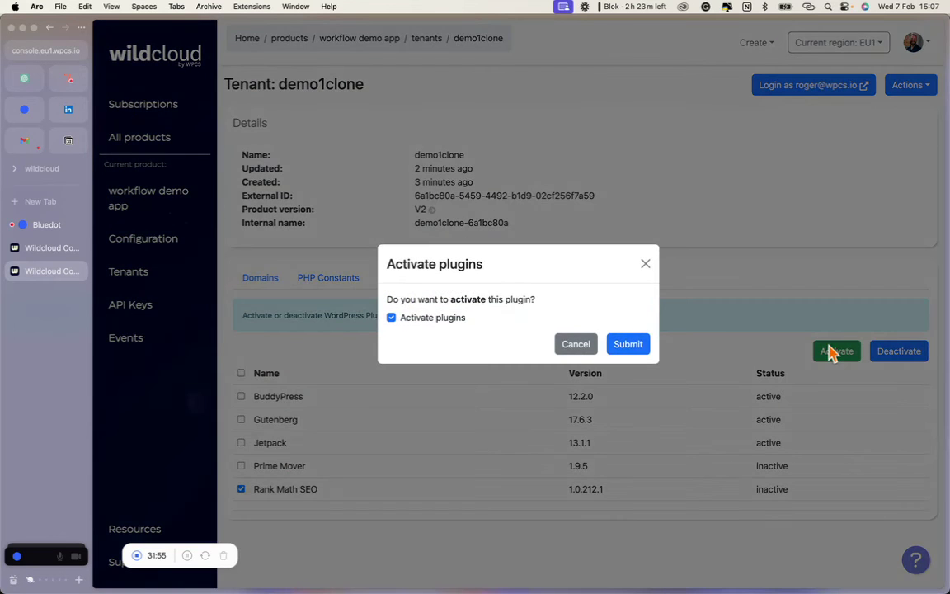
click(620, 347)
- Open plugin management for all tenants on version V2, select Rank Math SEO, and close it without applying a change
click(161, 204)
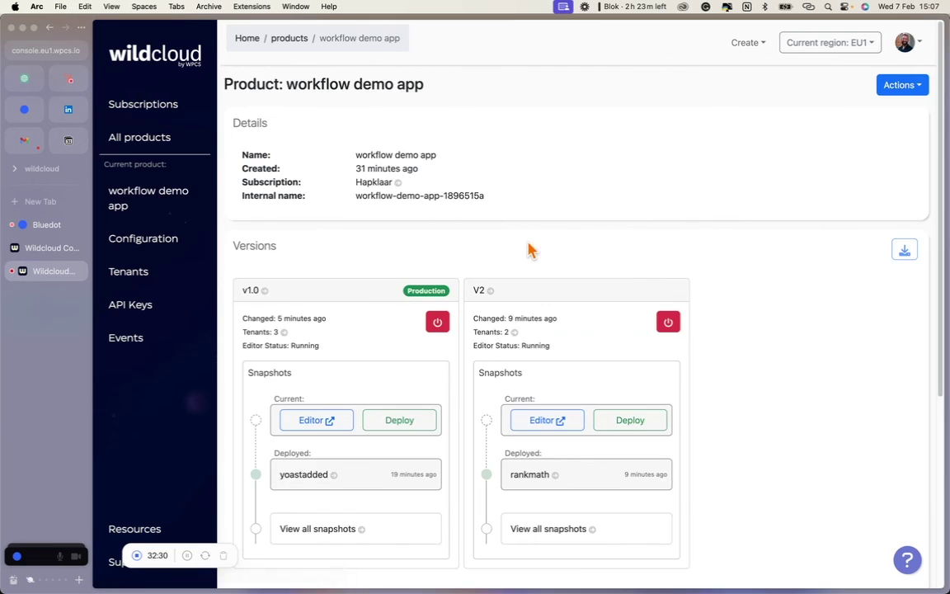
scroll(544, 250, down, 3)
click(479, 166)
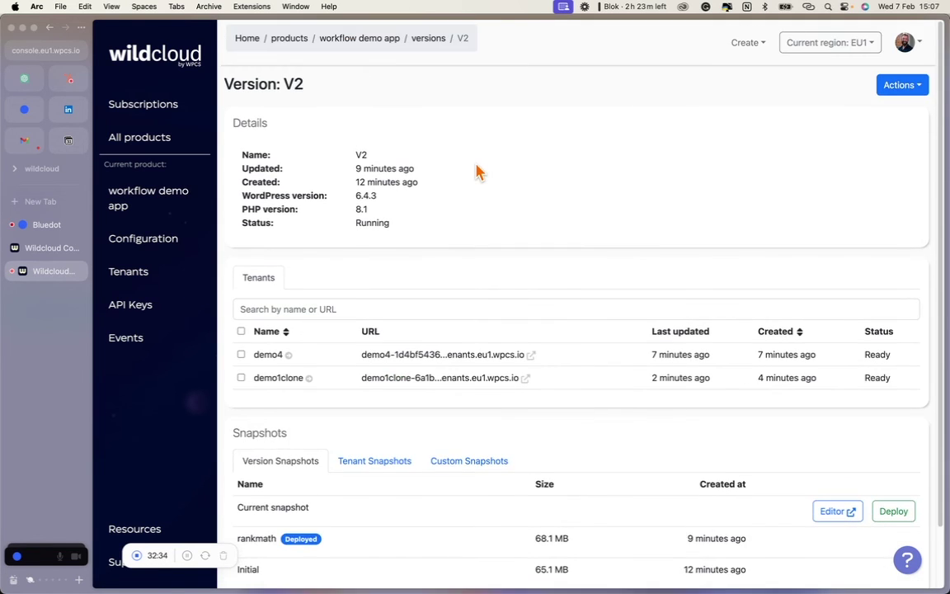
scroll(299, 220, down, 2)
click(241, 263)
click(898, 247)
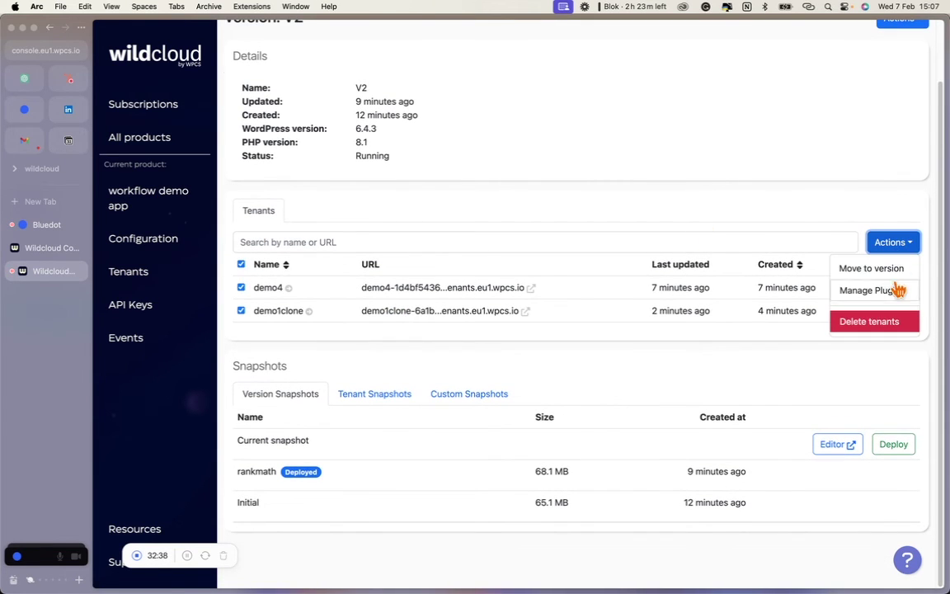
click(895, 291)
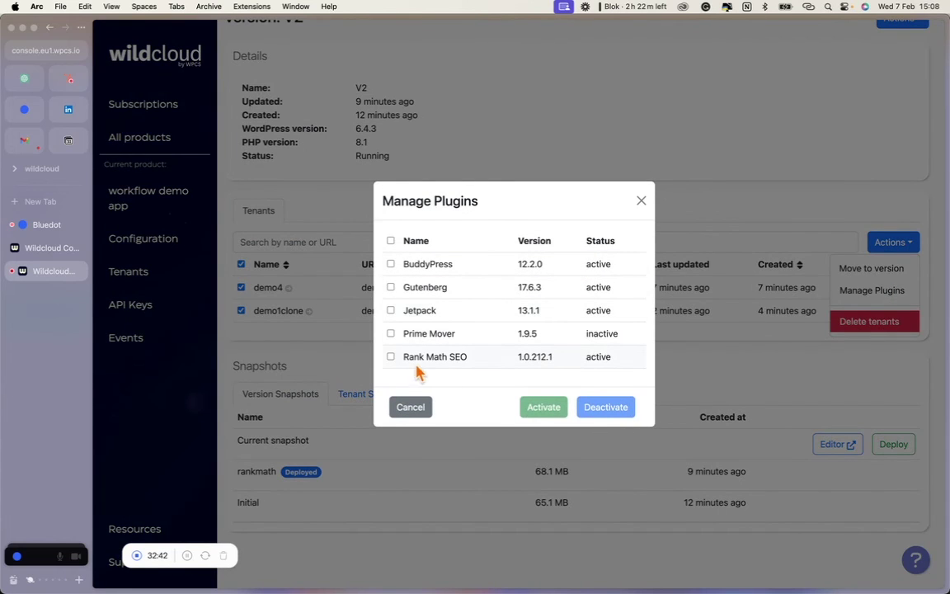
click(390, 356)
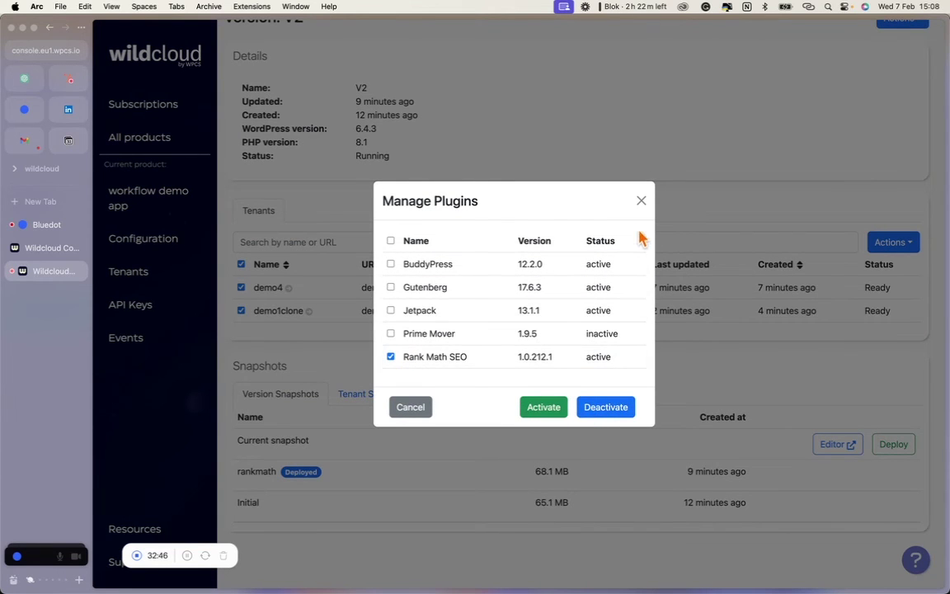
click(641, 200)
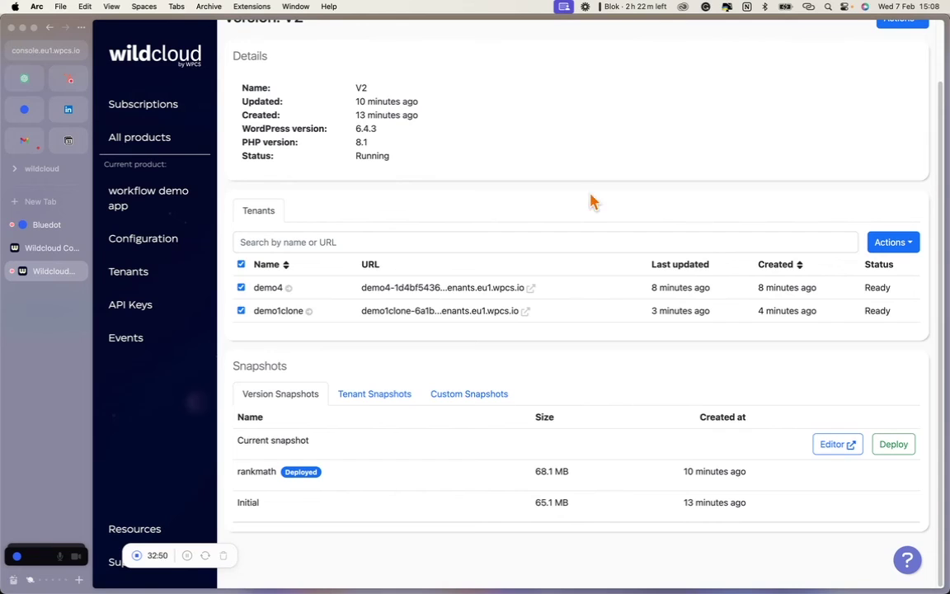
- Move the tenants demo1, demo2 and demo3 to version V2
click(186, 197)
scroll(335, 259, down, 5)
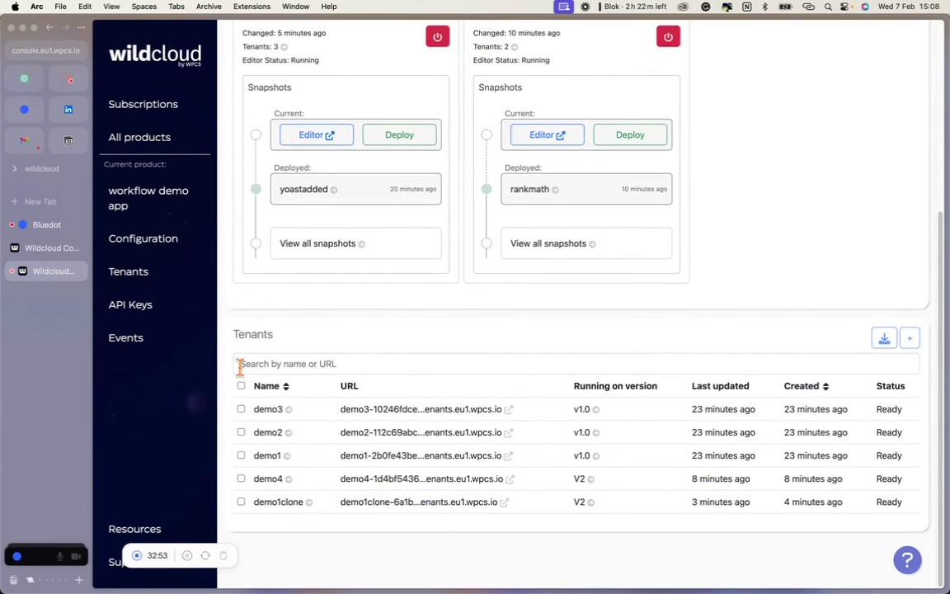
click(241, 409)
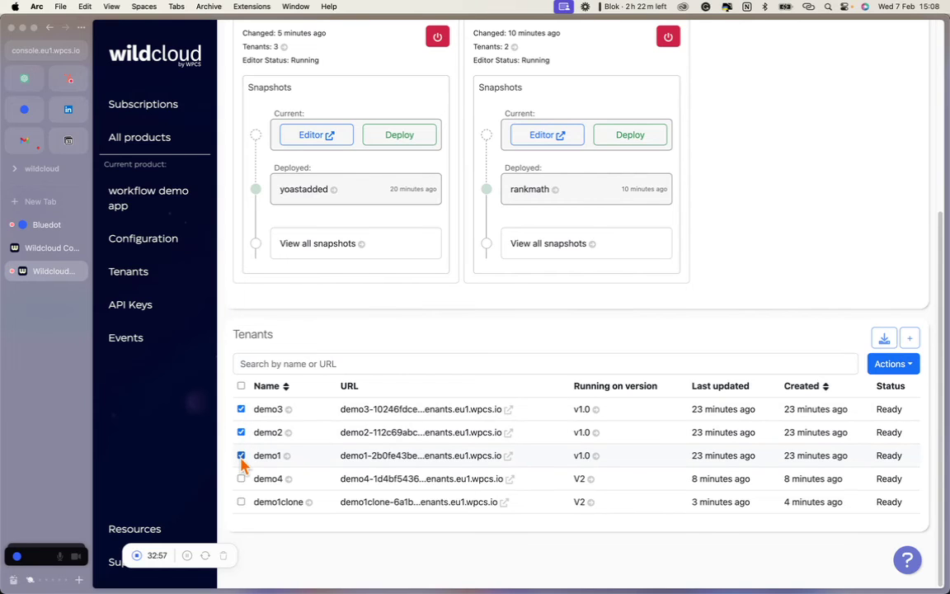
click(891, 366)
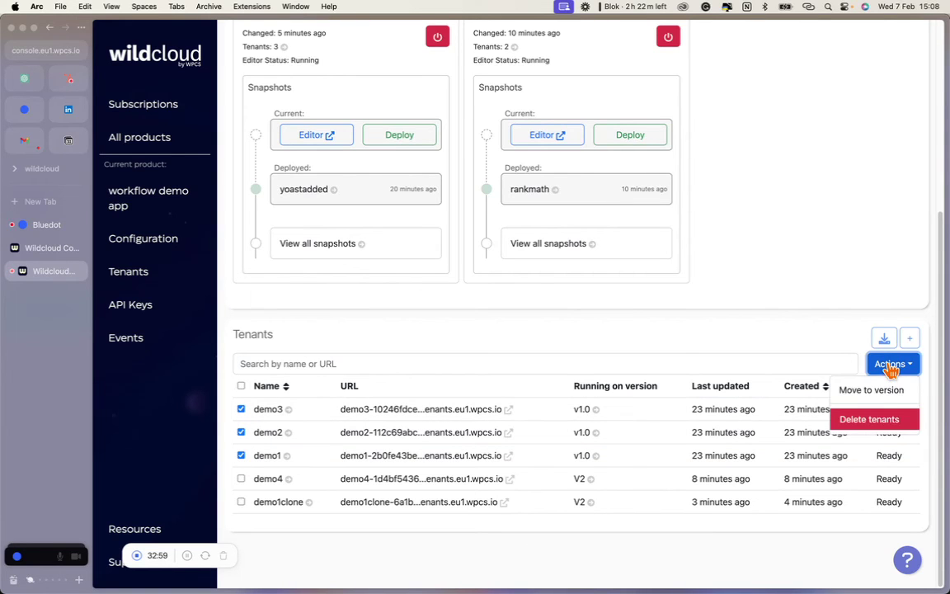
click(879, 390)
click(579, 321)
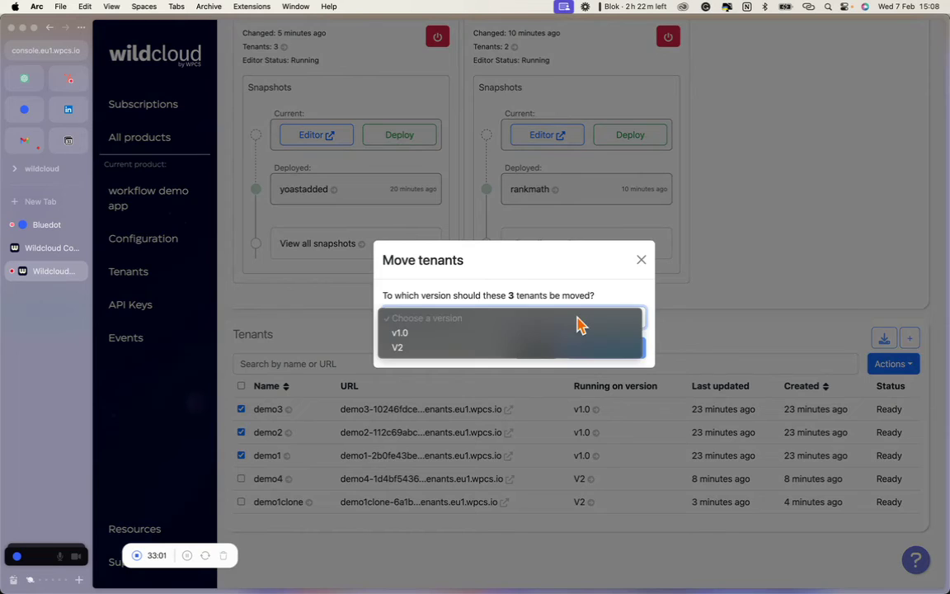
click(574, 352)
click(575, 348)
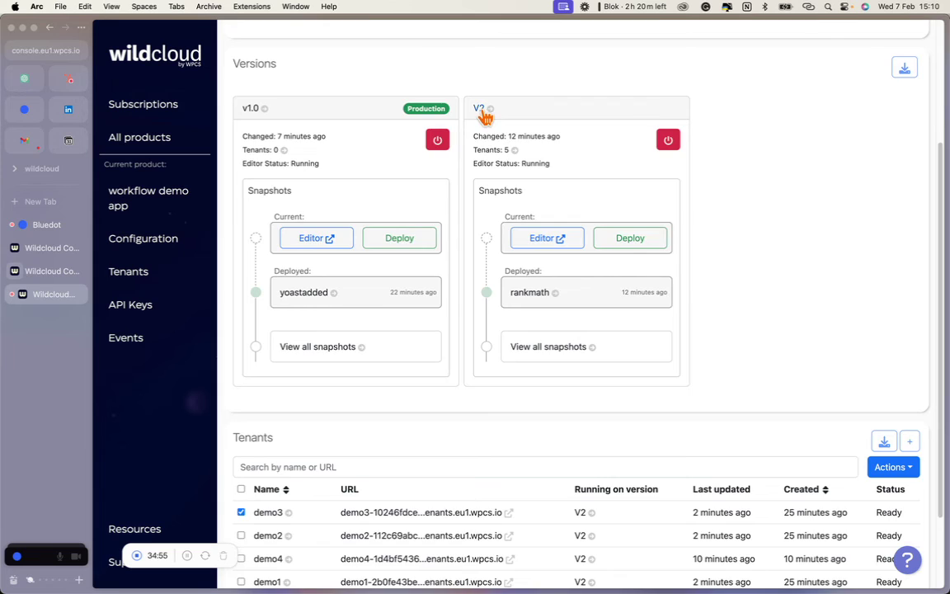
- Set version V2 as the production version
click(482, 114)
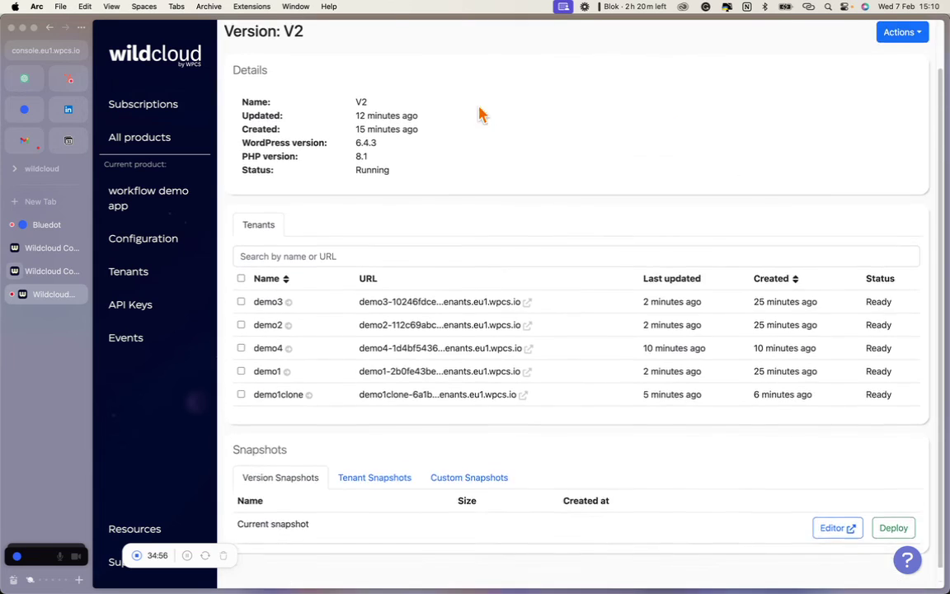
click(898, 87)
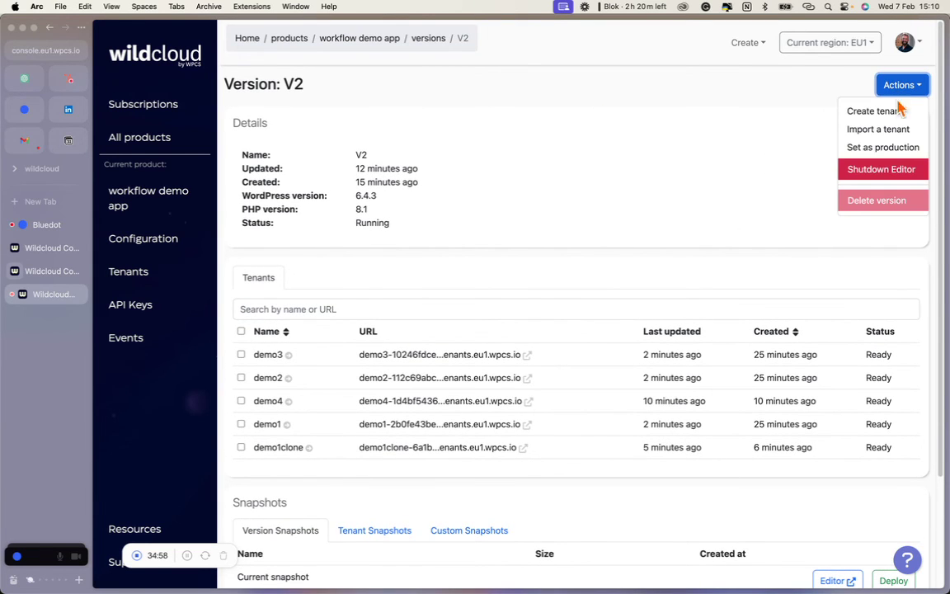
click(902, 148)
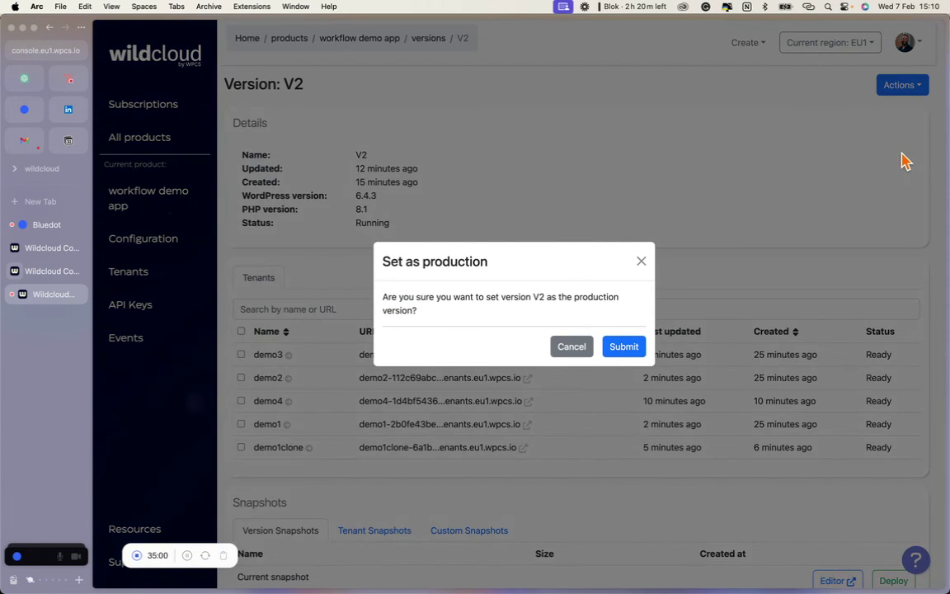
click(627, 347)
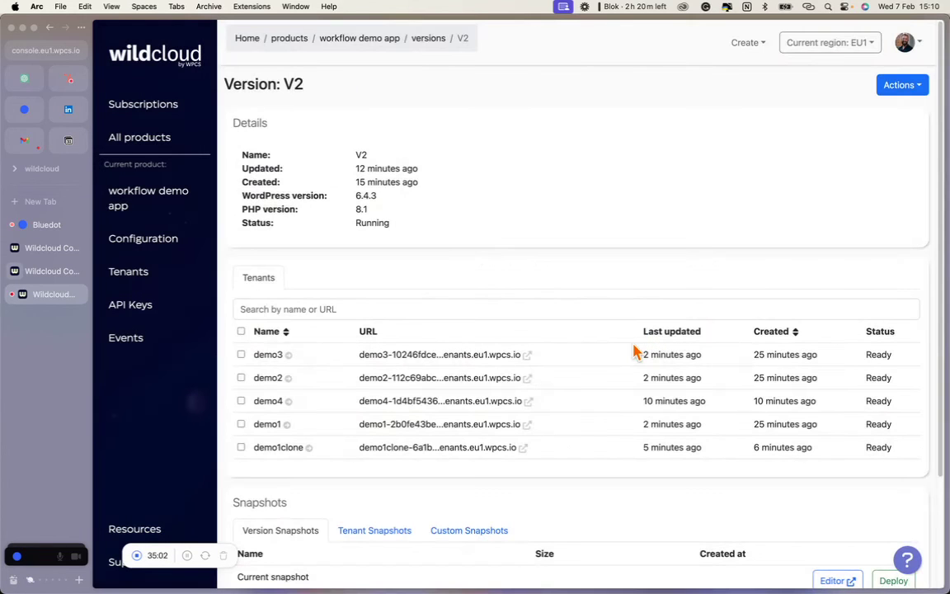
- Delete version v1.0 from the workflow demo app
click(188, 197)
scroll(453, 264, down, 2)
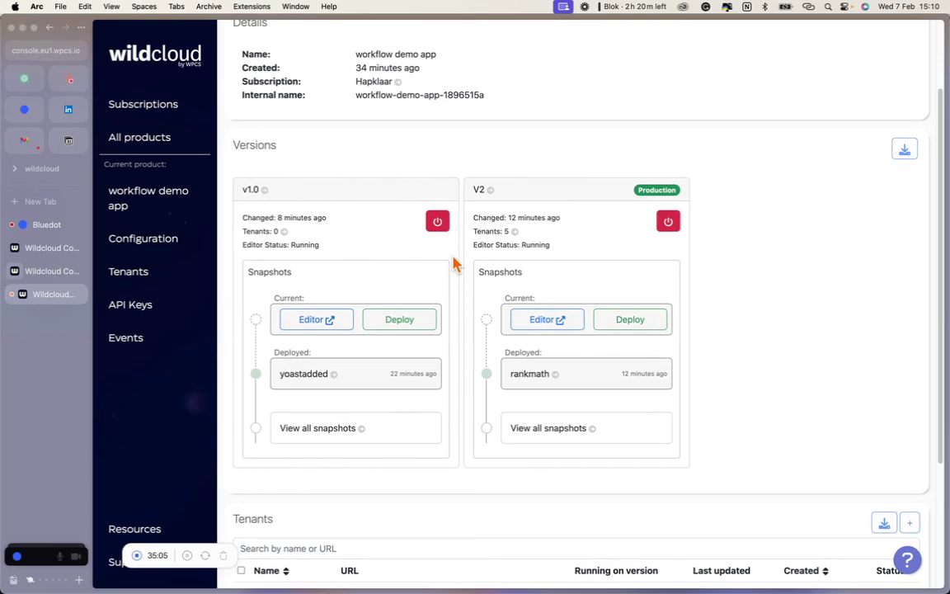
click(250, 190)
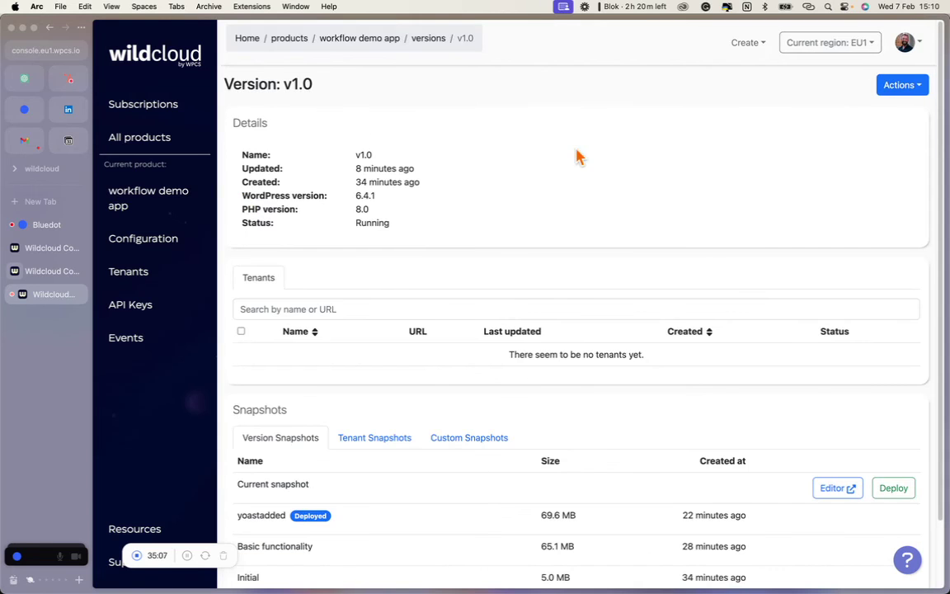
click(907, 92)
click(839, 202)
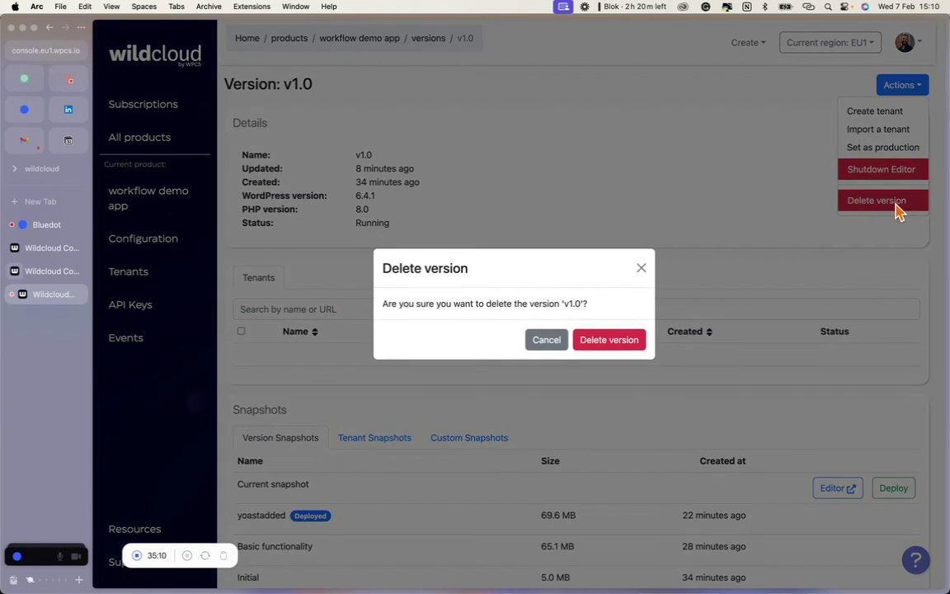
click(626, 343)
- Log in to the demo3 tenant's WordPress admin and activate the Astra theme there
scroll(624, 349, down, 2)
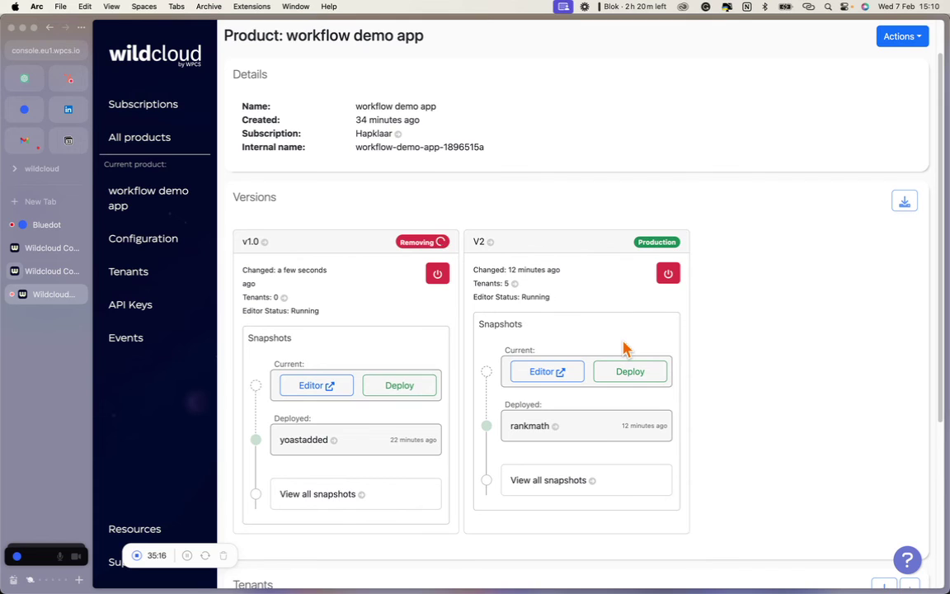
scroll(624, 349, down, 5)
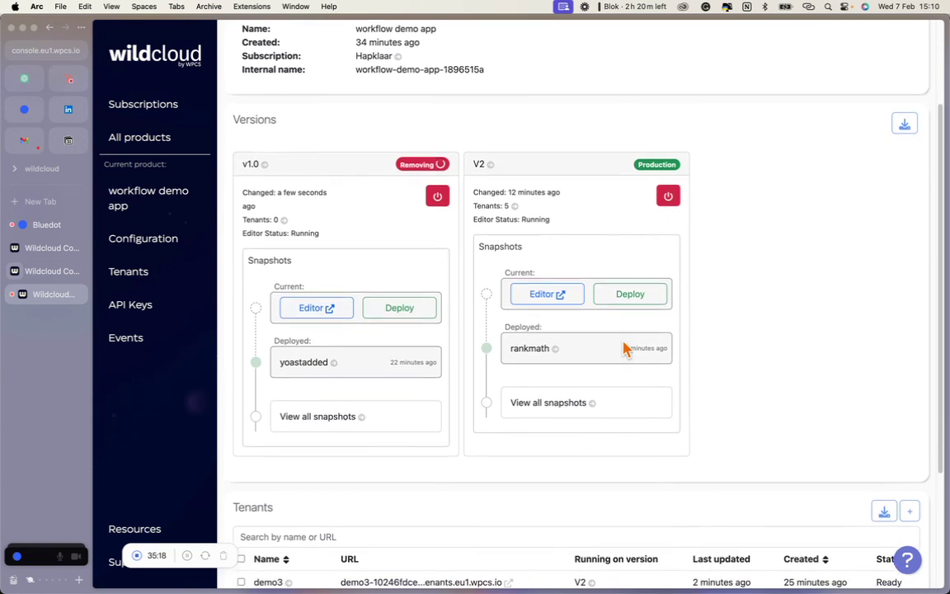
scroll(794, 329, down, 2)
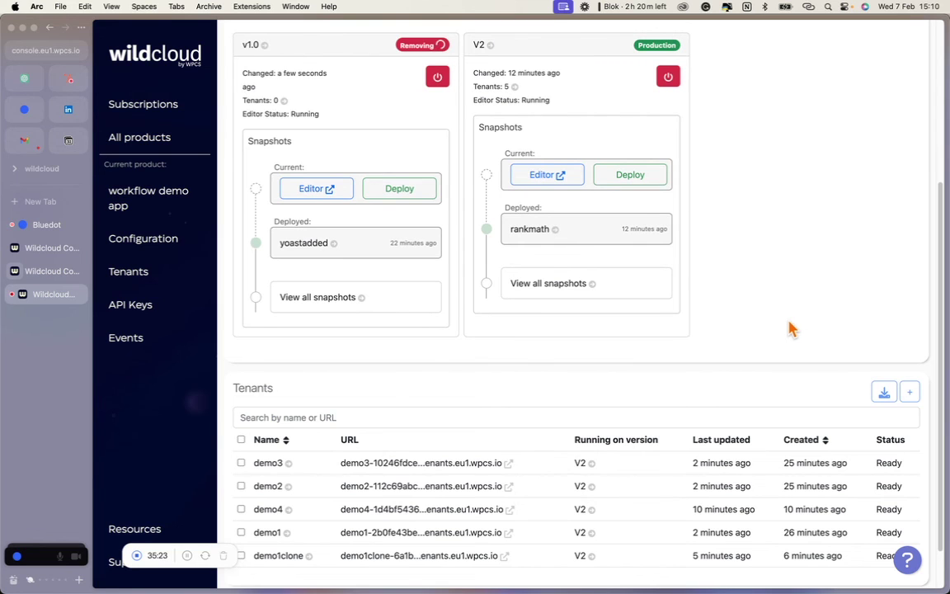
scroll(495, 396, down, 2)
click(263, 463)
click(454, 278)
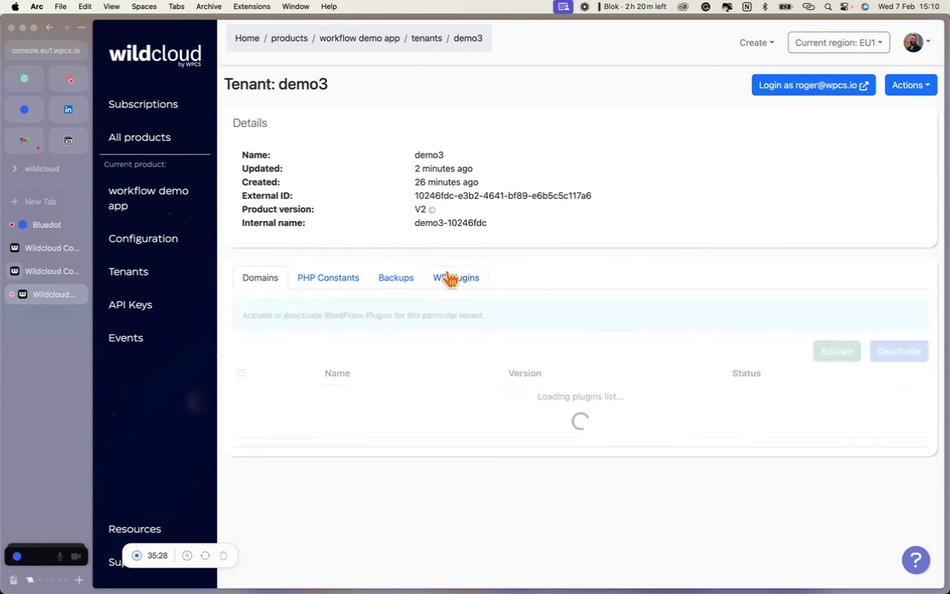
click(771, 91)
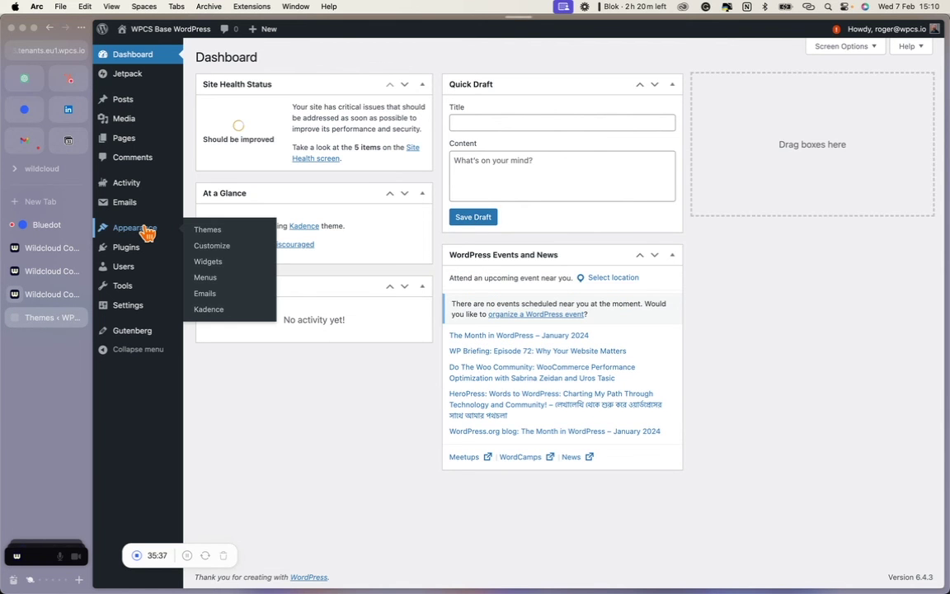
click(145, 228)
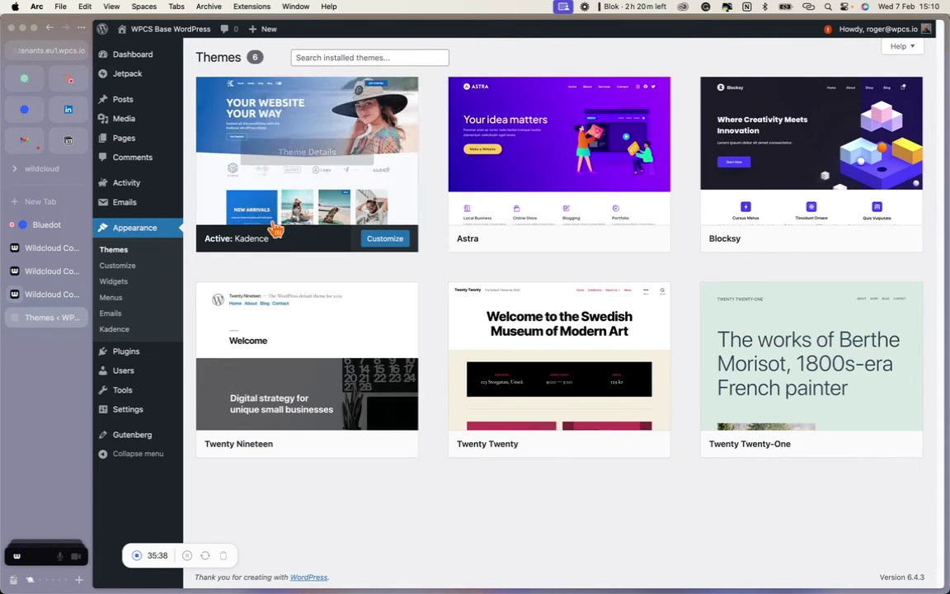
click(576, 238)
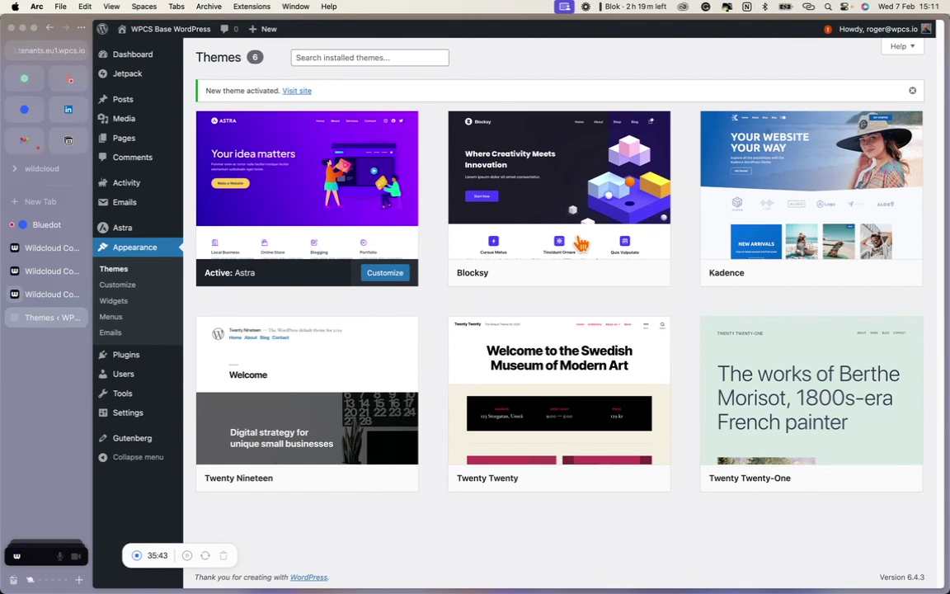
- Deactivate the Jetpack and BuddyPress plugins on the demo3 site
click(126, 353)
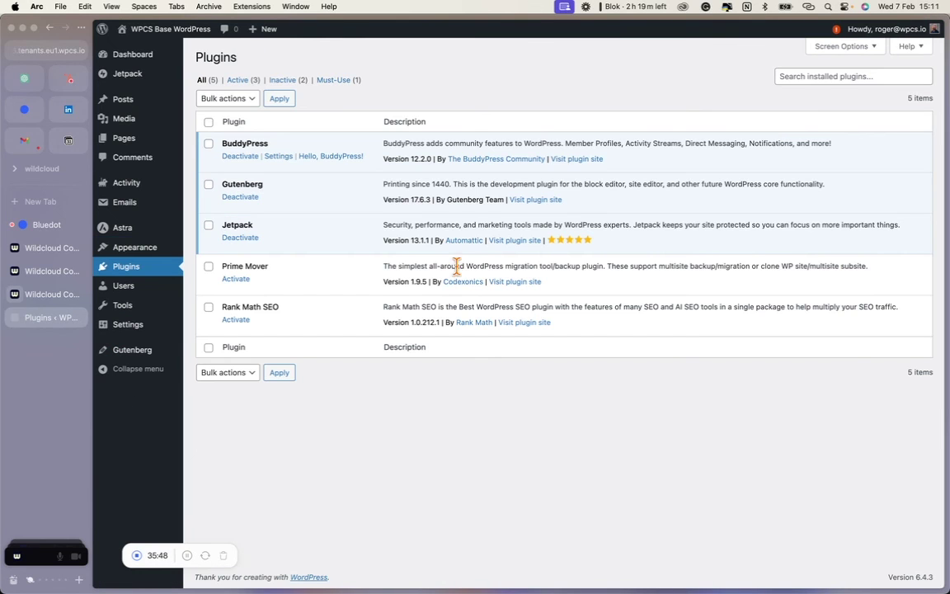
click(240, 238)
click(240, 190)
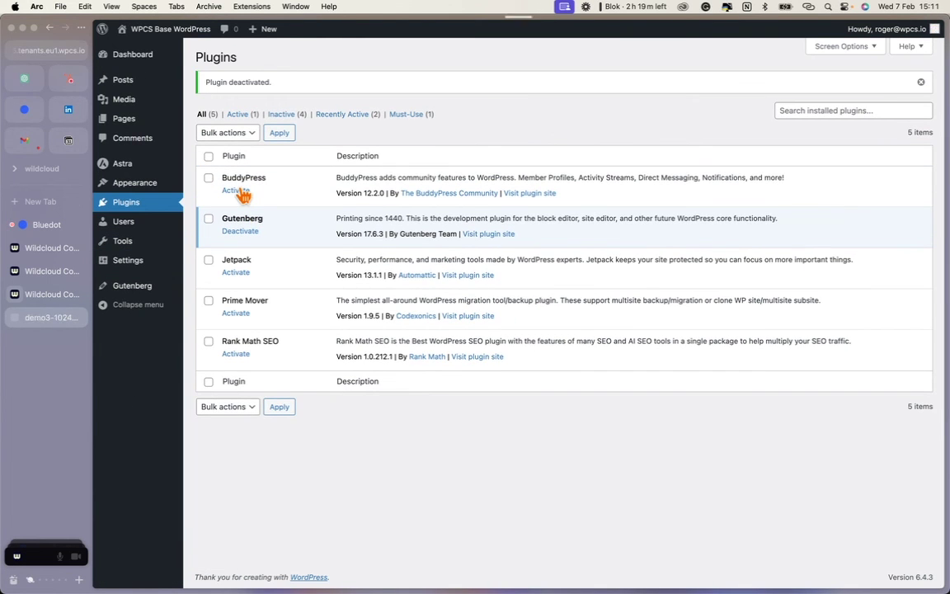
- Create a tenant snapshot of demo3 named "Astradesign" with the comment "This site has Astra activated and pages designed specifically for..... X audience...."
click(78, 318)
click(914, 85)
click(887, 146)
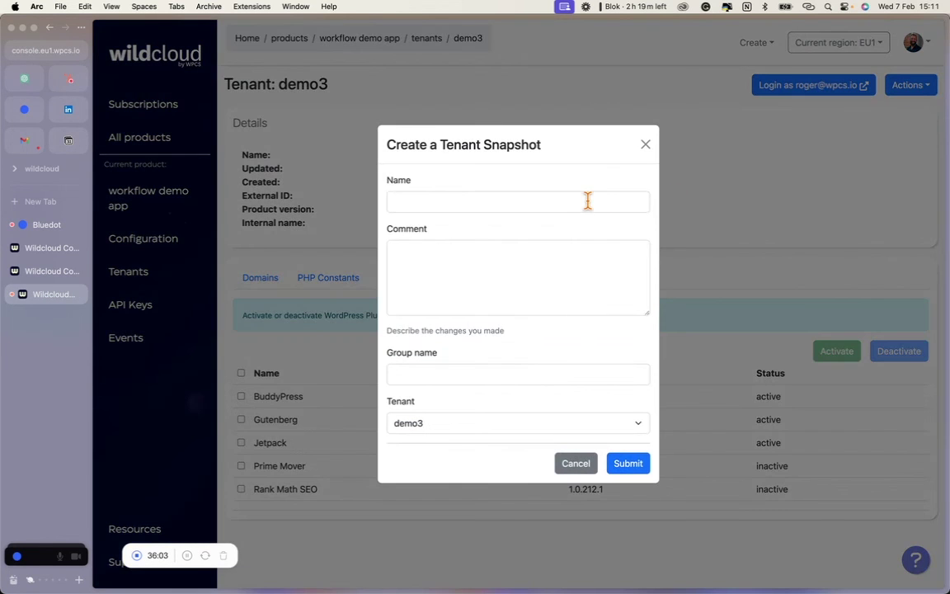
click(588, 201)
text(Astra design)
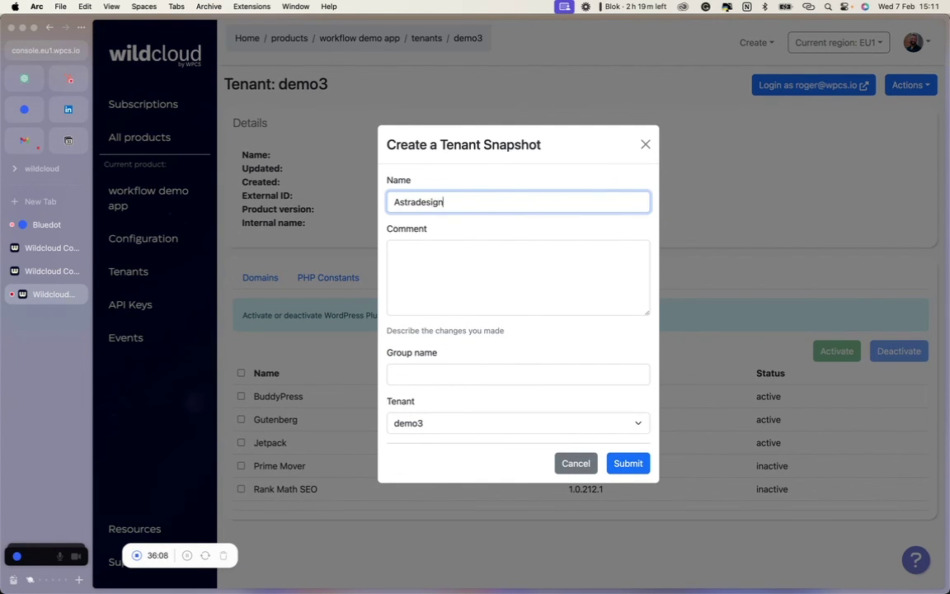
click(396, 251)
text(This)
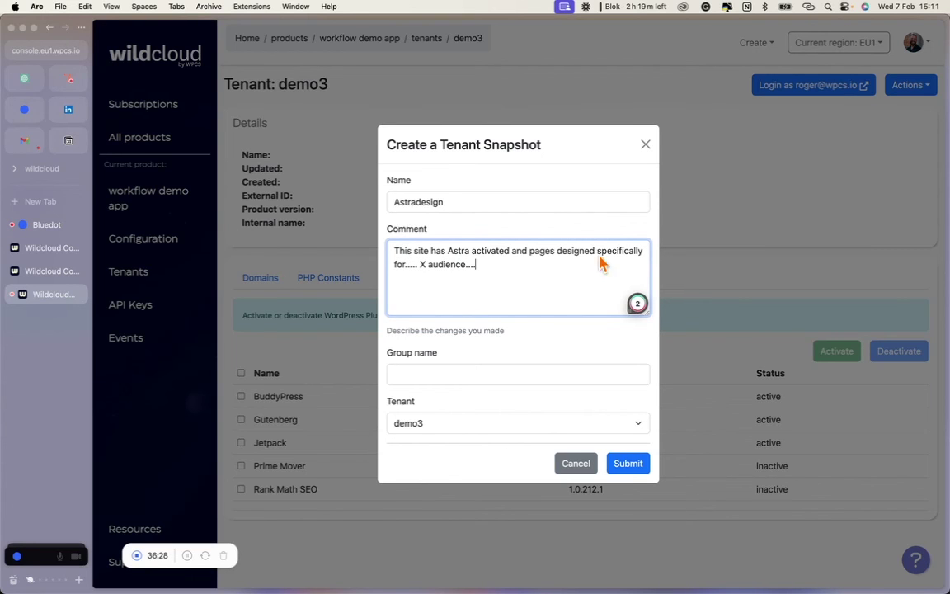
click(628, 463)
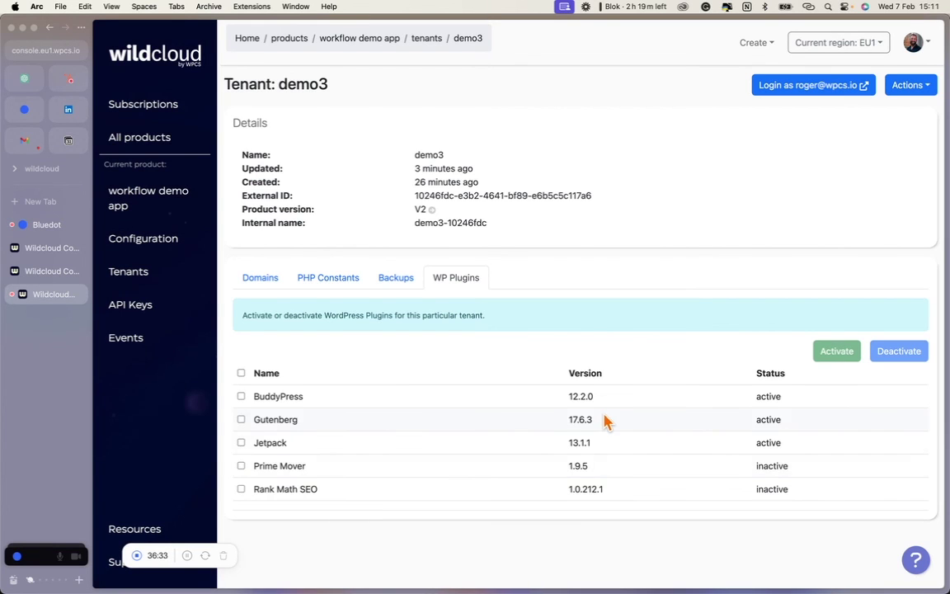
- Open the tenant snapshots of version V2 in the workflow demo app to check on the Astradesign snapshot
click(152, 192)
scroll(640, 335, down, 5)
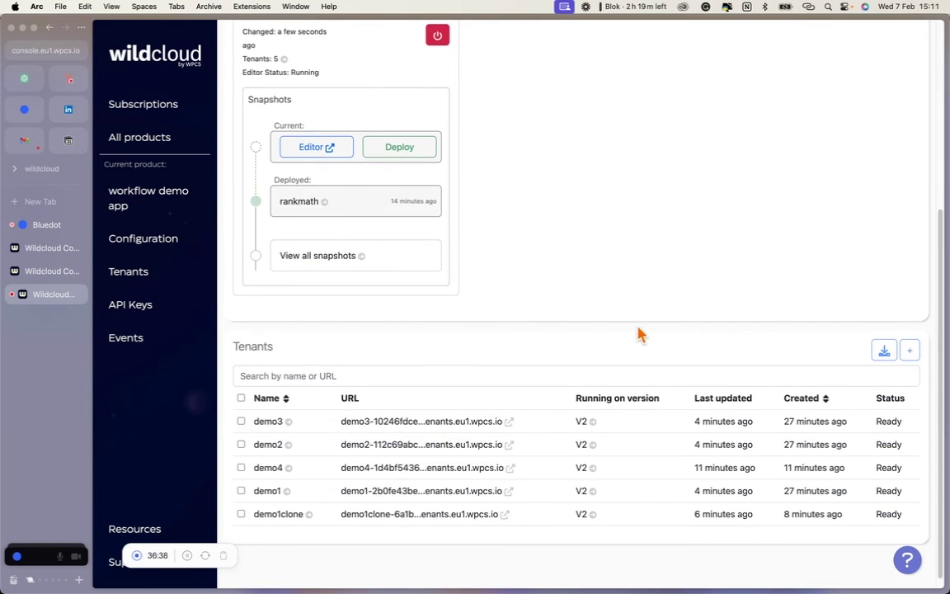
scroll(312, 327, up, 1)
click(312, 327)
click(381, 136)
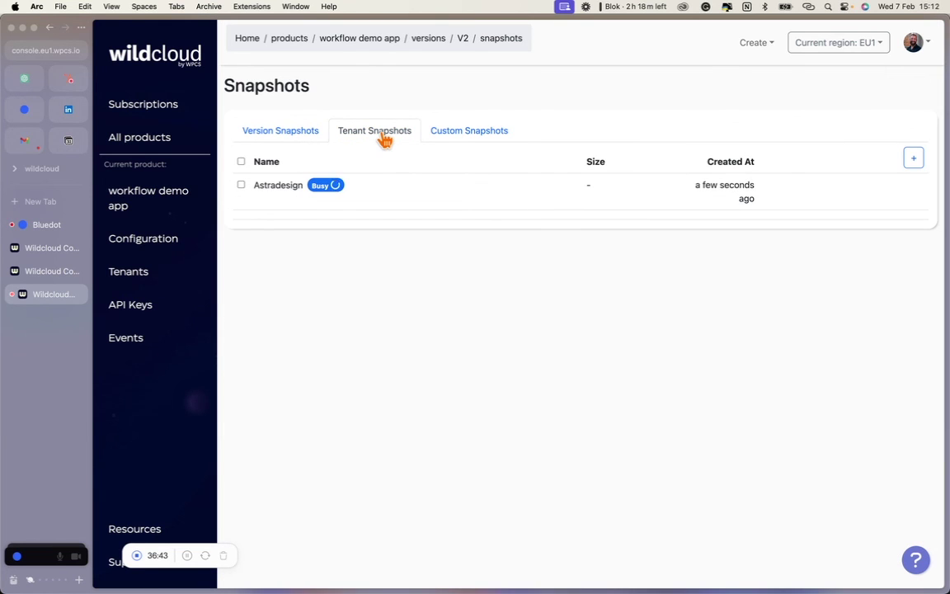
- Log in to the demo1clone tenant's WordPress admin and activate the Blocksy theme there
click(161, 203)
scroll(347, 462, down, 2)
click(279, 552)
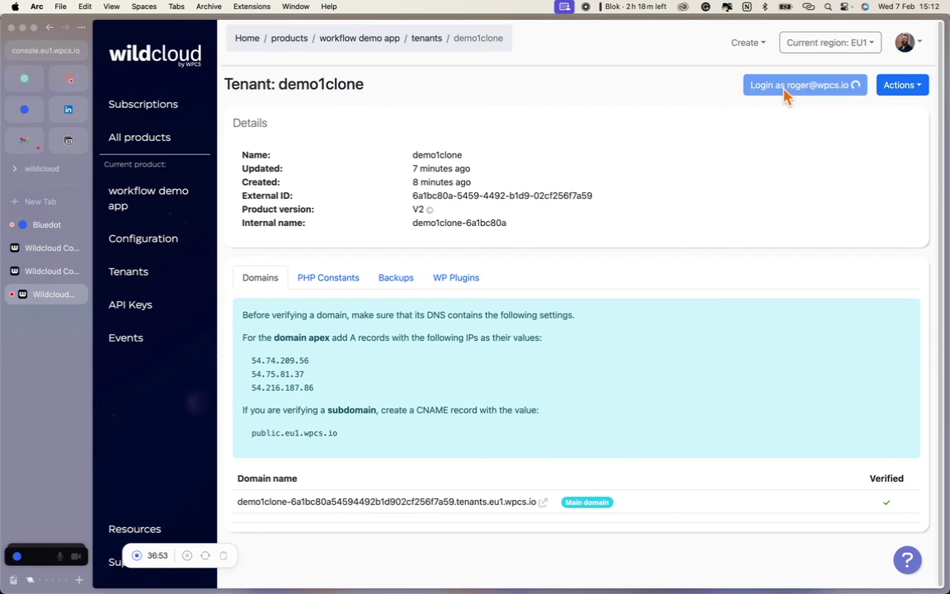
click(788, 90)
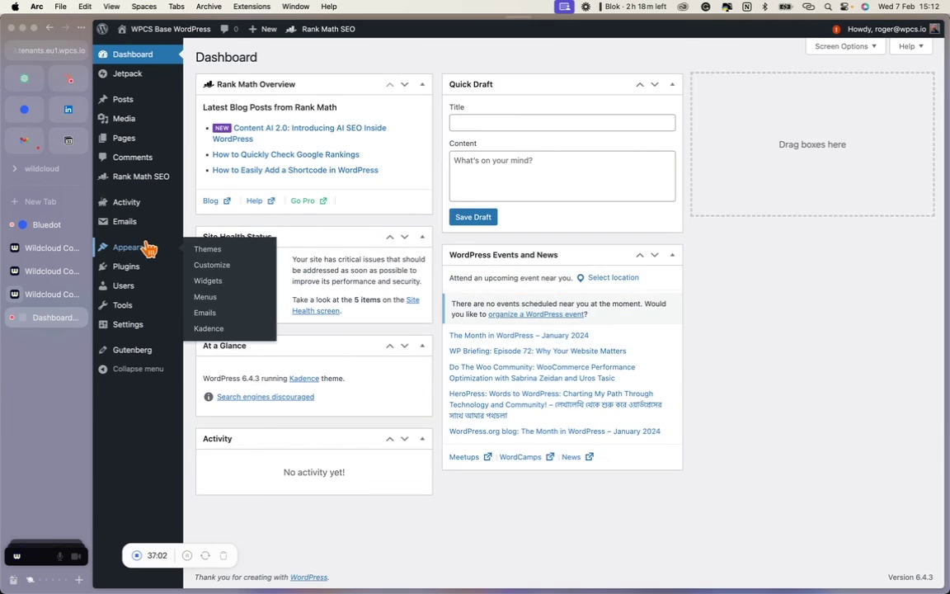
click(149, 247)
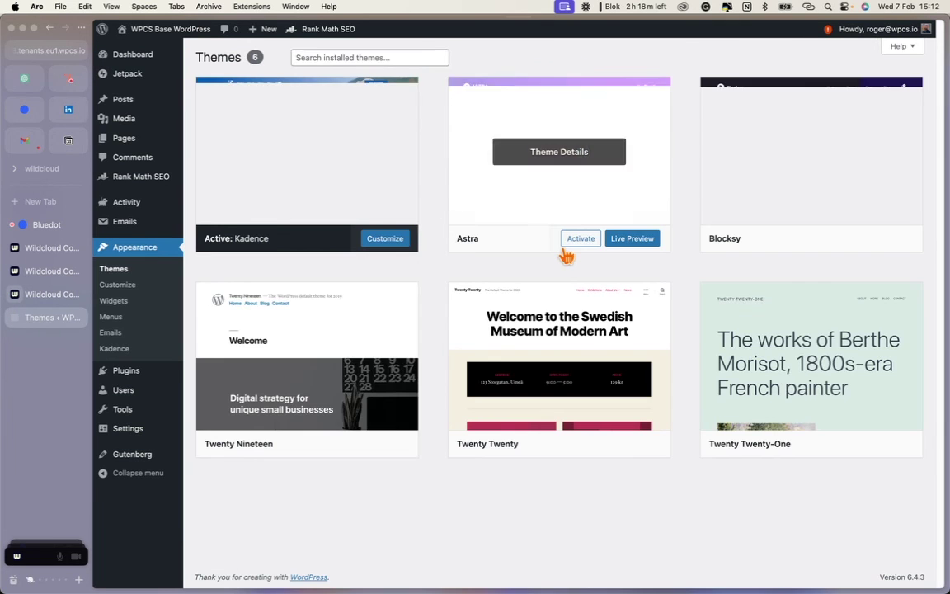
mouse_move(742, 250)
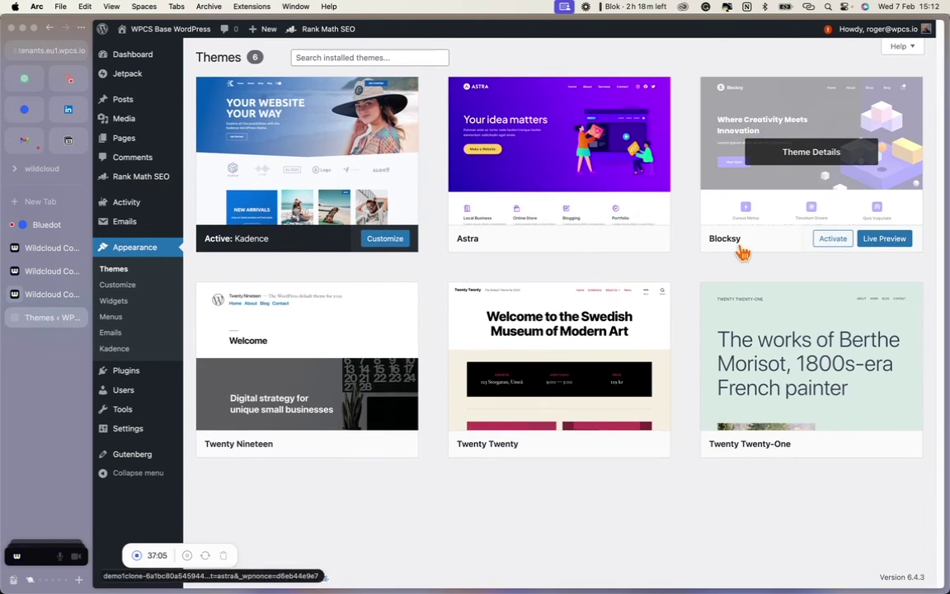
click(832, 241)
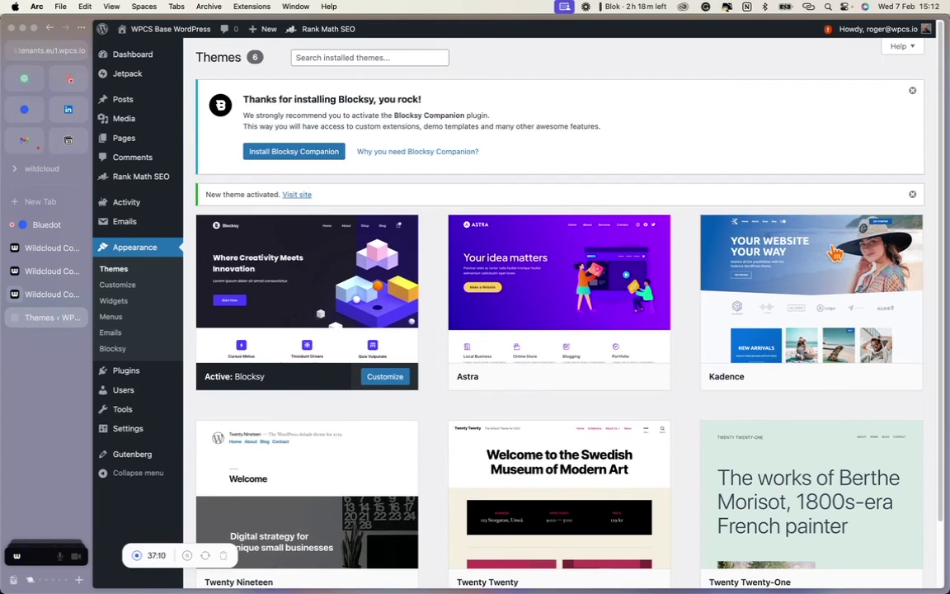
- Deactivate the Rank Math SEO and Gutenberg plugins on the demo1clone site
click(125, 371)
click(240, 426)
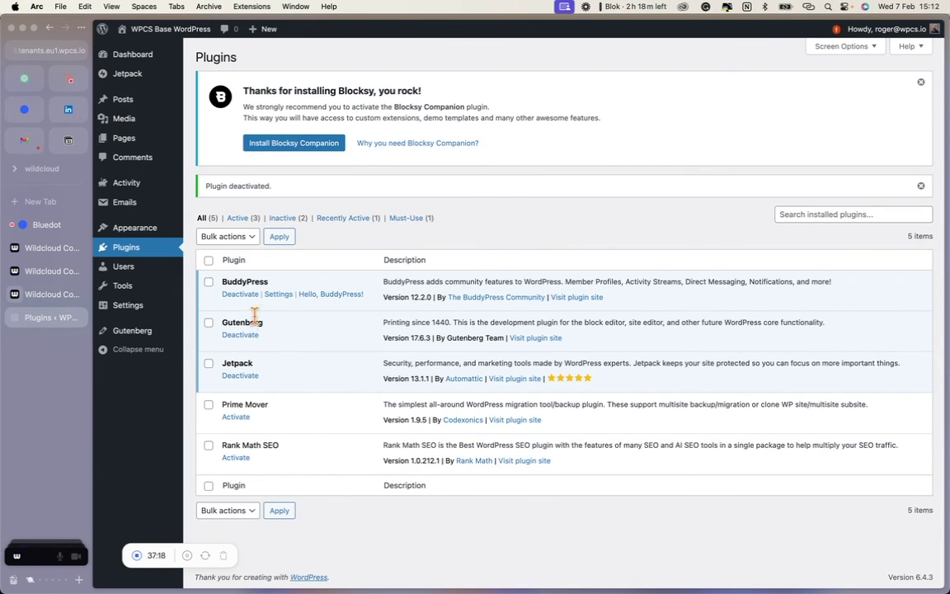
click(240, 334)
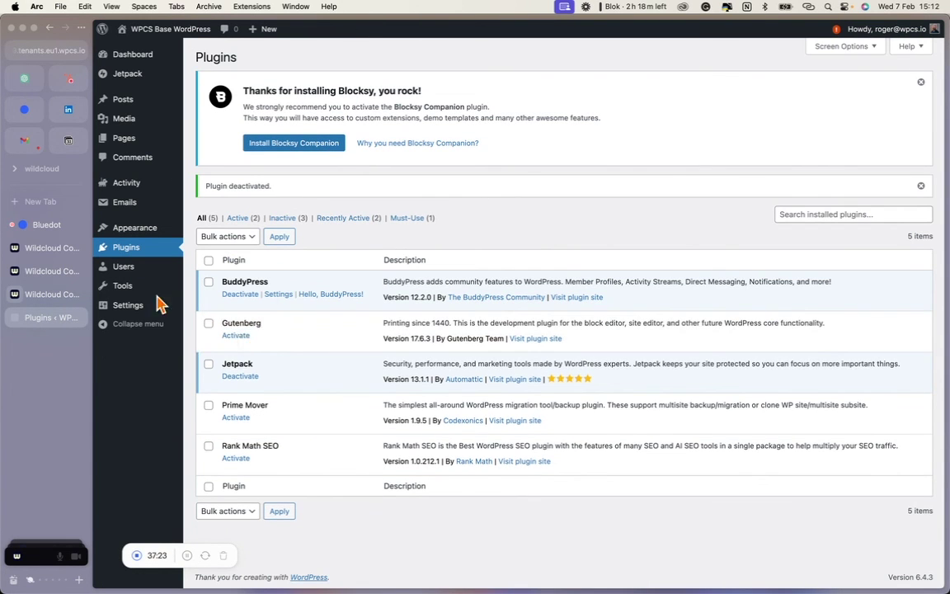
- Create a tenant snapshot of demo1clone named "blocksyandbuddypress", group "Block", comment "Blocksy built with Buddypress for people that teach courses and build communities"
click(79, 317)
click(901, 85)
click(869, 146)
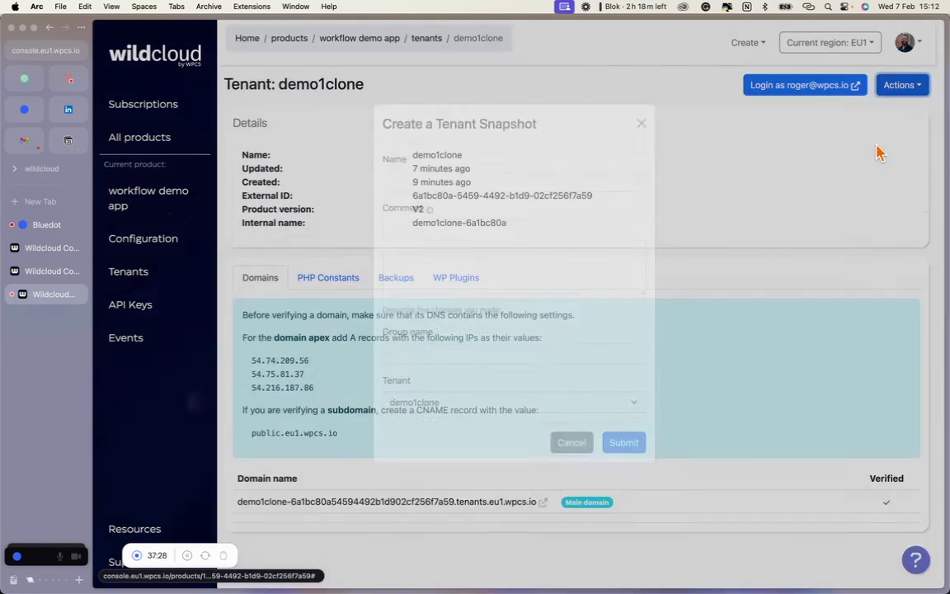
click(604, 198)
text(blovk)
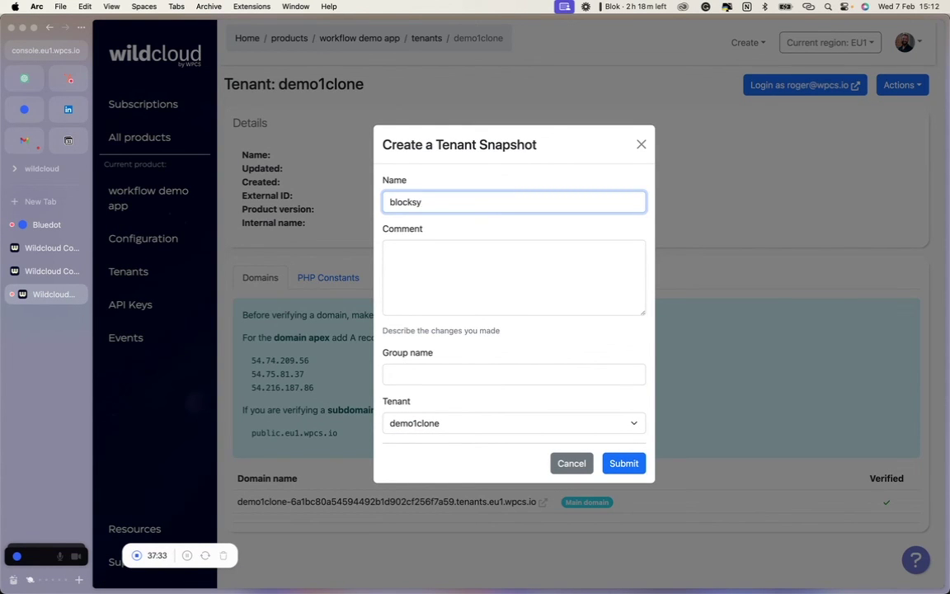
click(595, 247)
text(Bl)
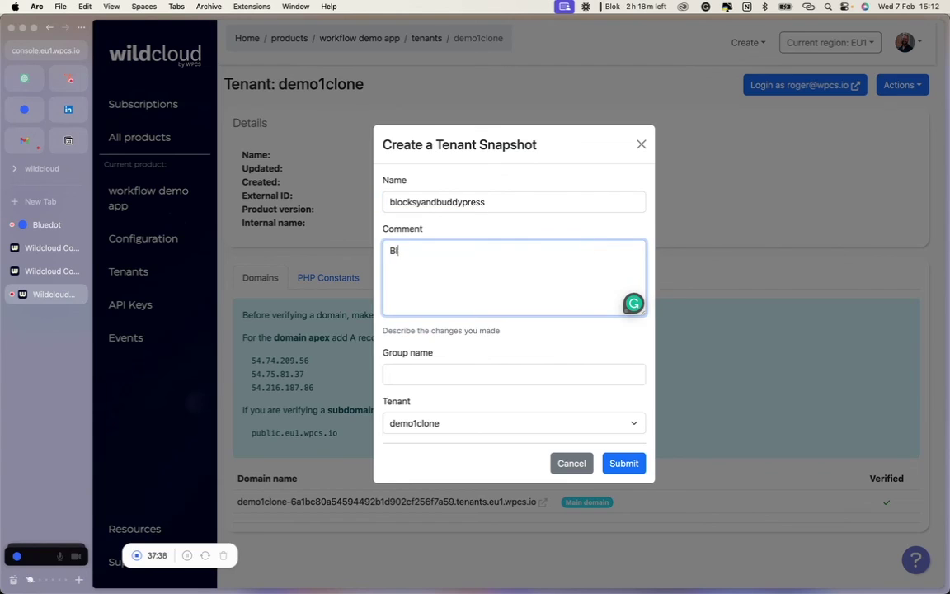
text(ocksy built with Buddypress for people that teach courses and build communities)
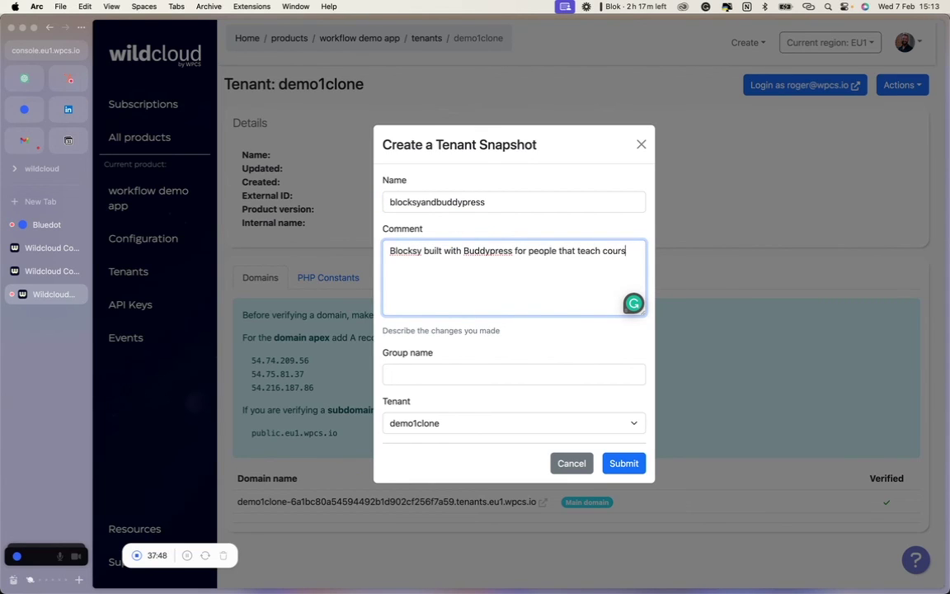
click(557, 373)
text(Block)
click(641, 460)
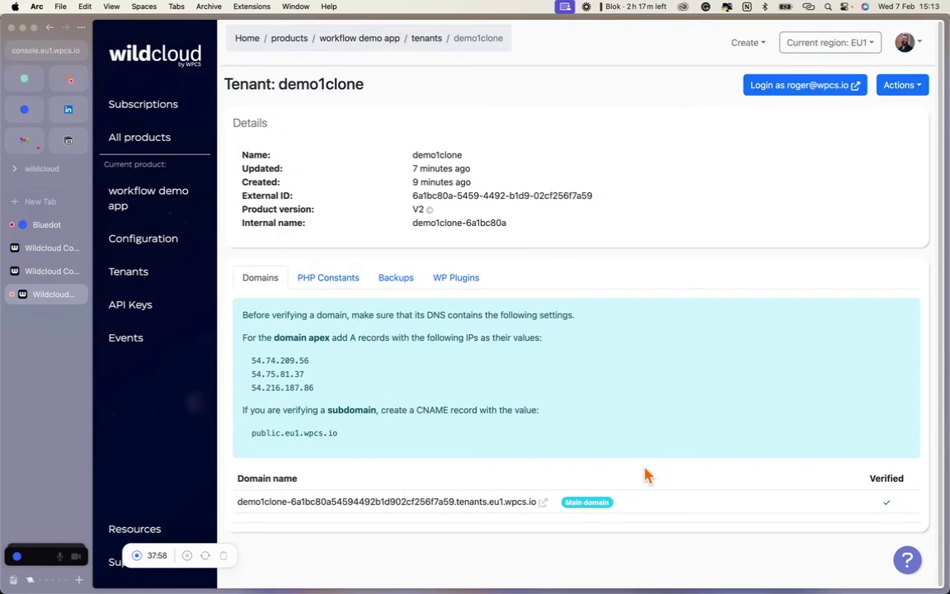
- Return to V2's tenant snapshots and check the blocksyandbuddypress entry alongside Astradesign
click(124, 196)
scroll(321, 453, down, 2)
click(320, 448)
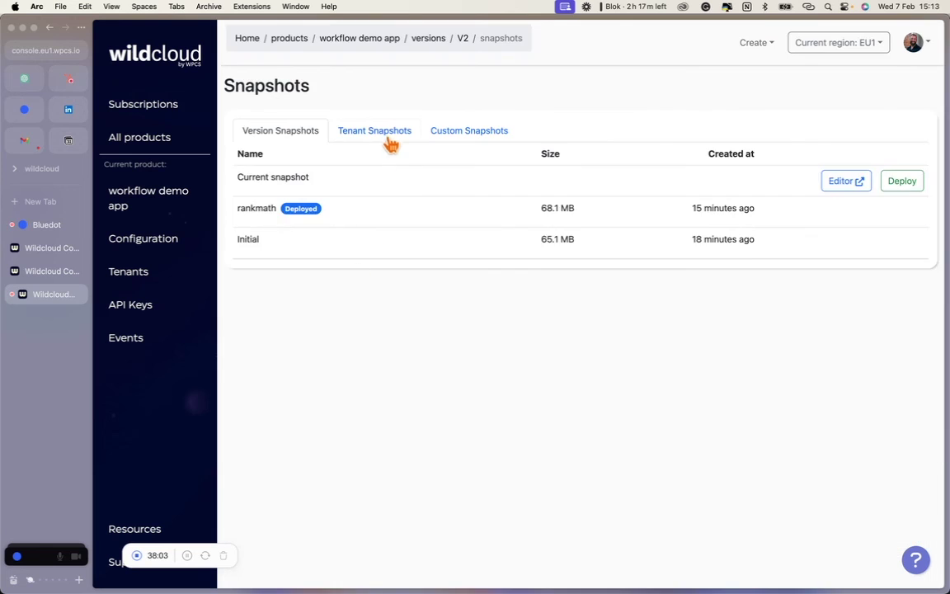
click(381, 134)
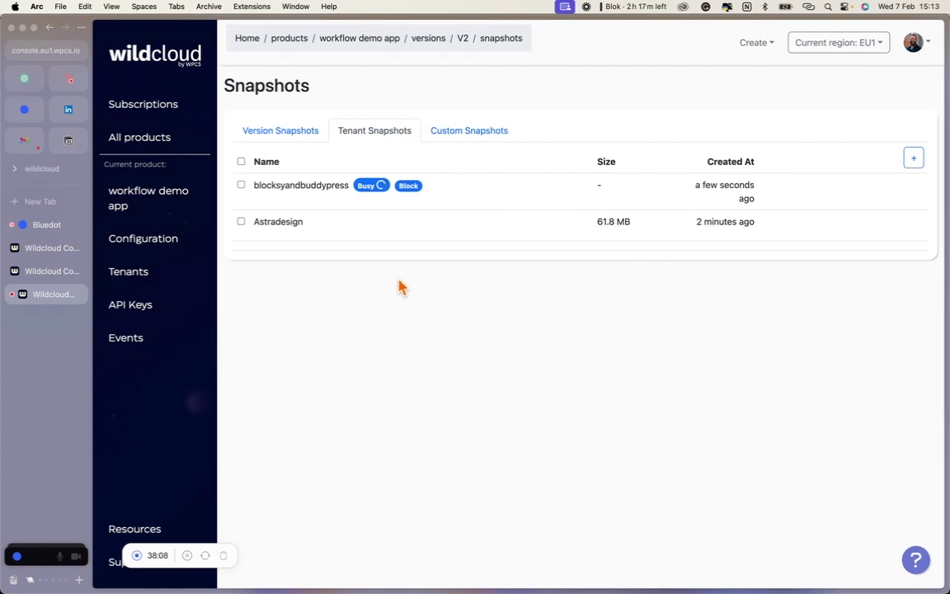
- Open the new tenant form for the workflow demo app and examine which snapshots are offered for V2
click(178, 195)
click(897, 88)
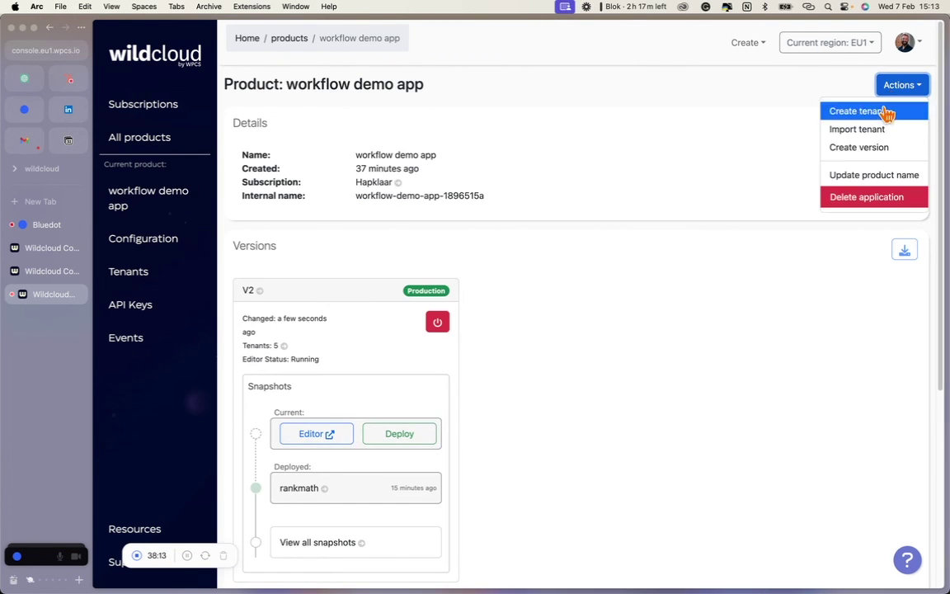
click(886, 109)
click(586, 258)
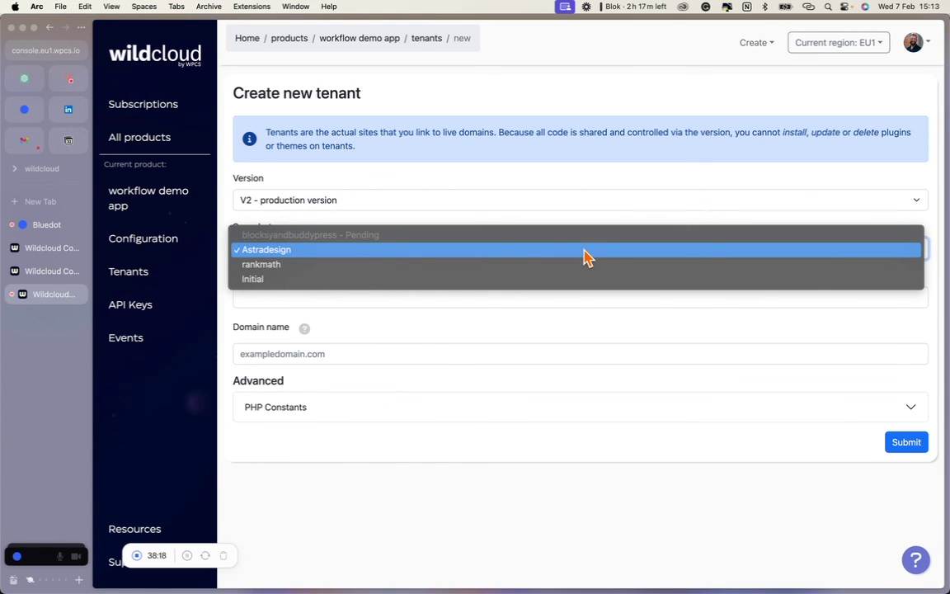
click(443, 461)
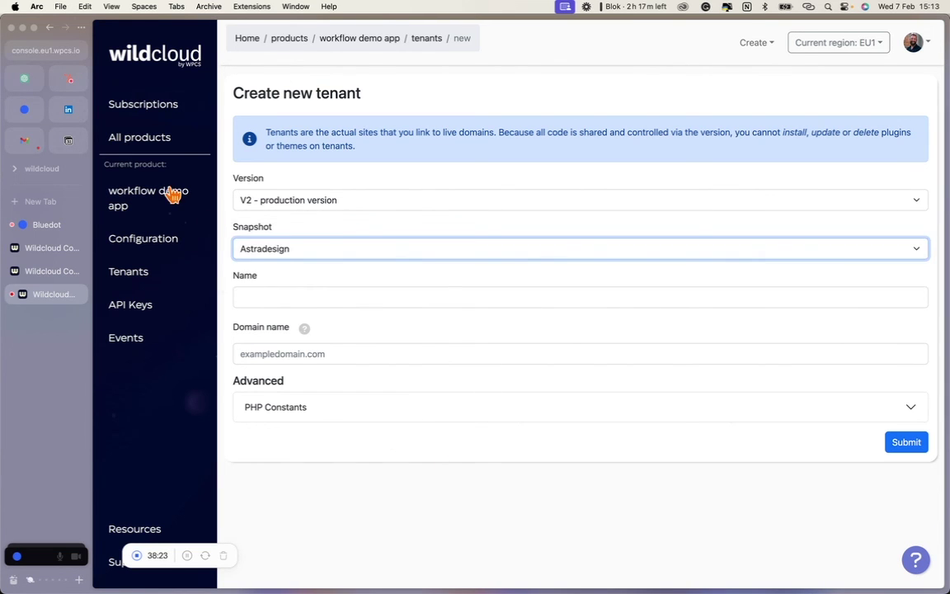